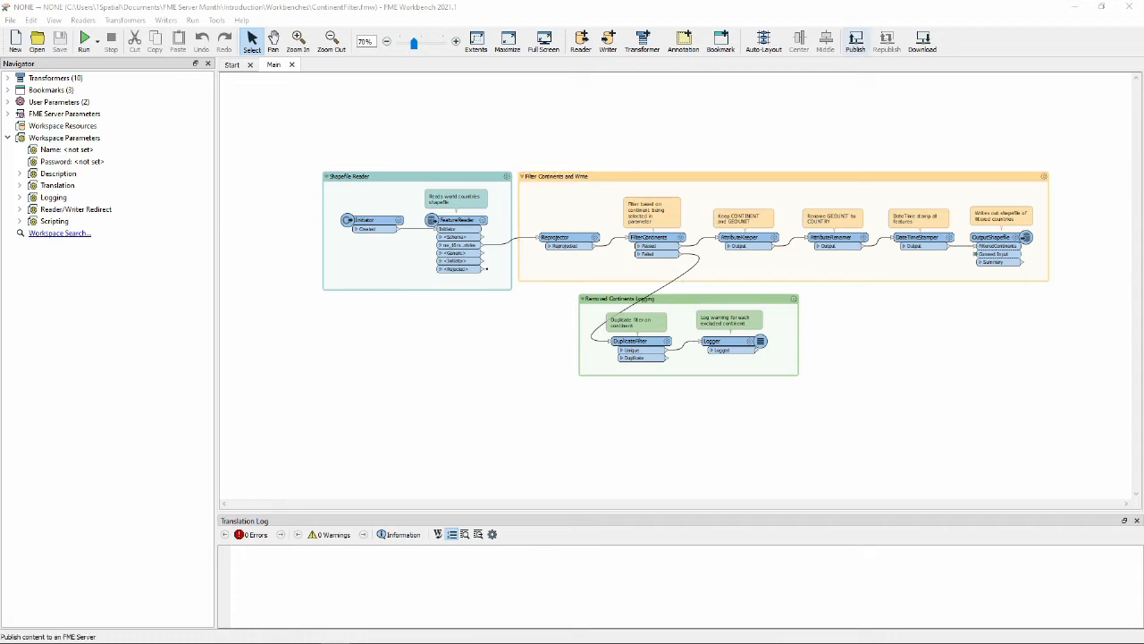
# Step: Start publishing the ContinentFilter workspace to FME Server
pyautogui.click(855, 41)
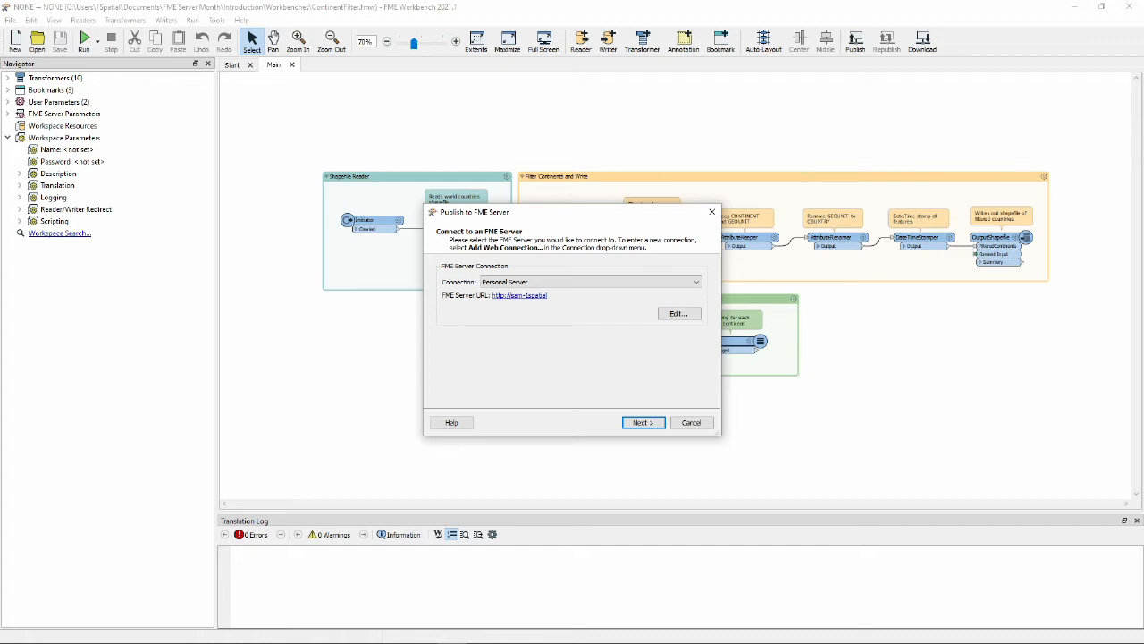
pyautogui.click(591, 281)
pyautogui.click(590, 282)
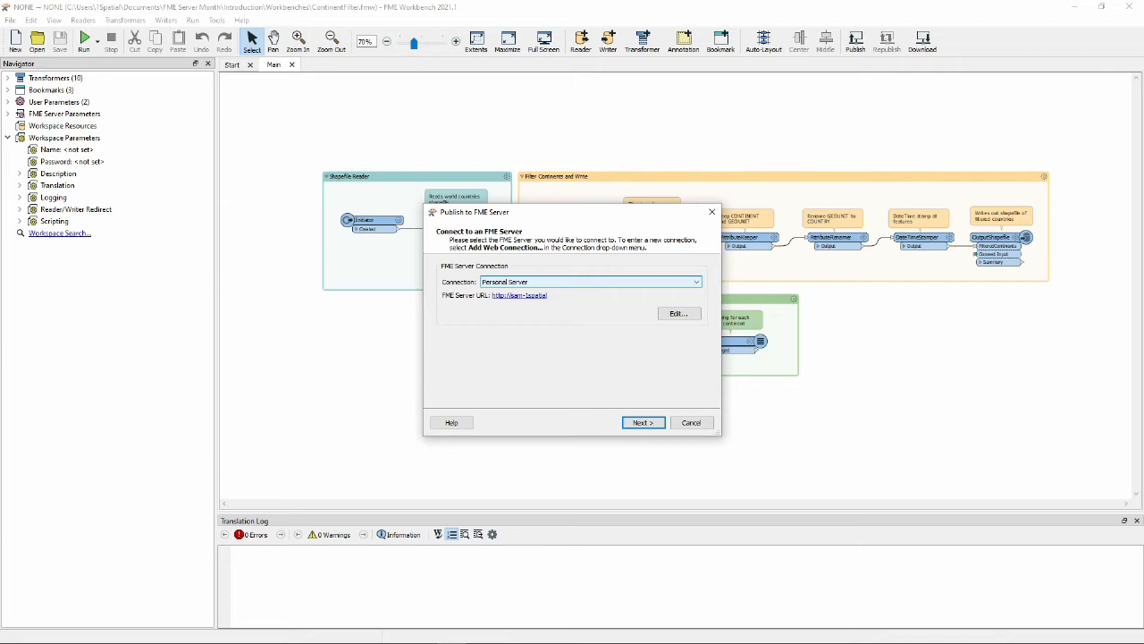
pyautogui.click(591, 282)
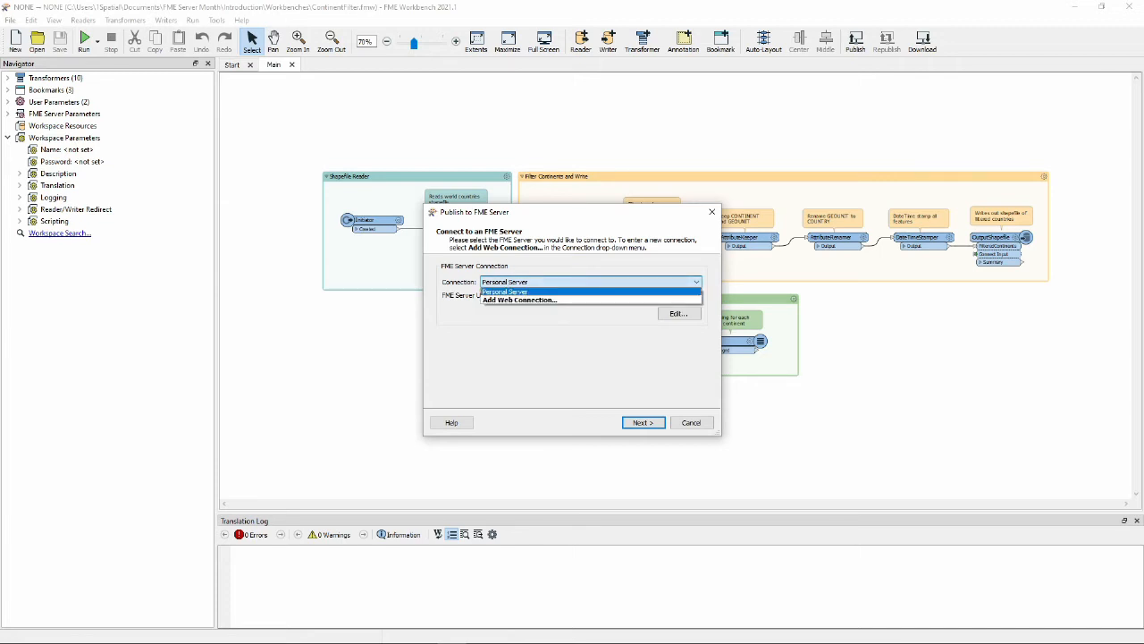
pyautogui.click(591, 300)
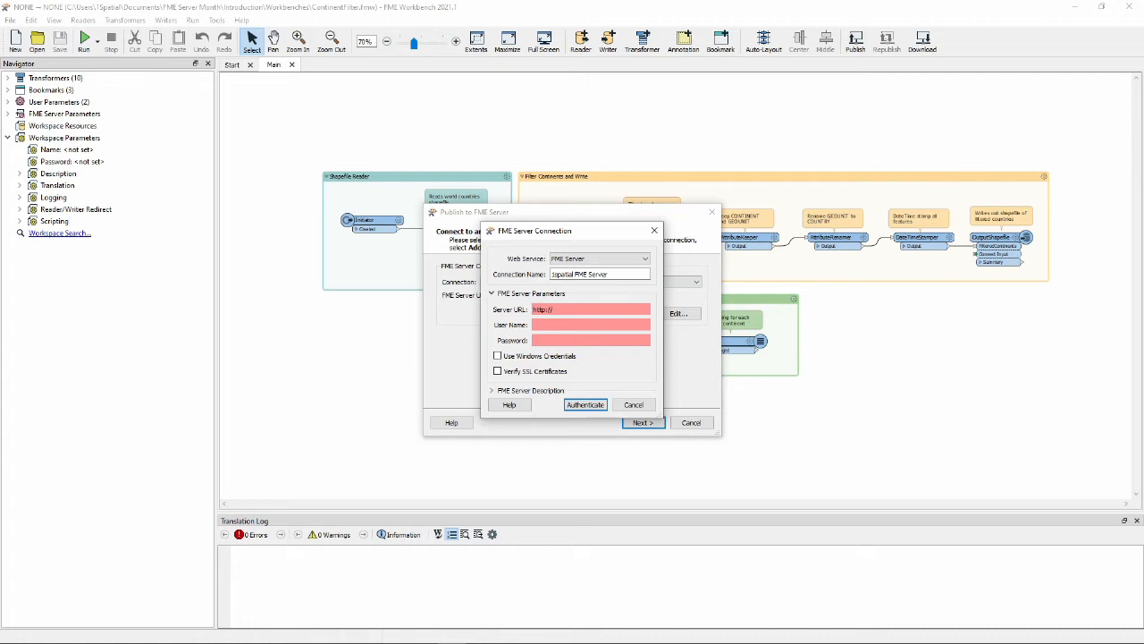
pyautogui.click(634, 405)
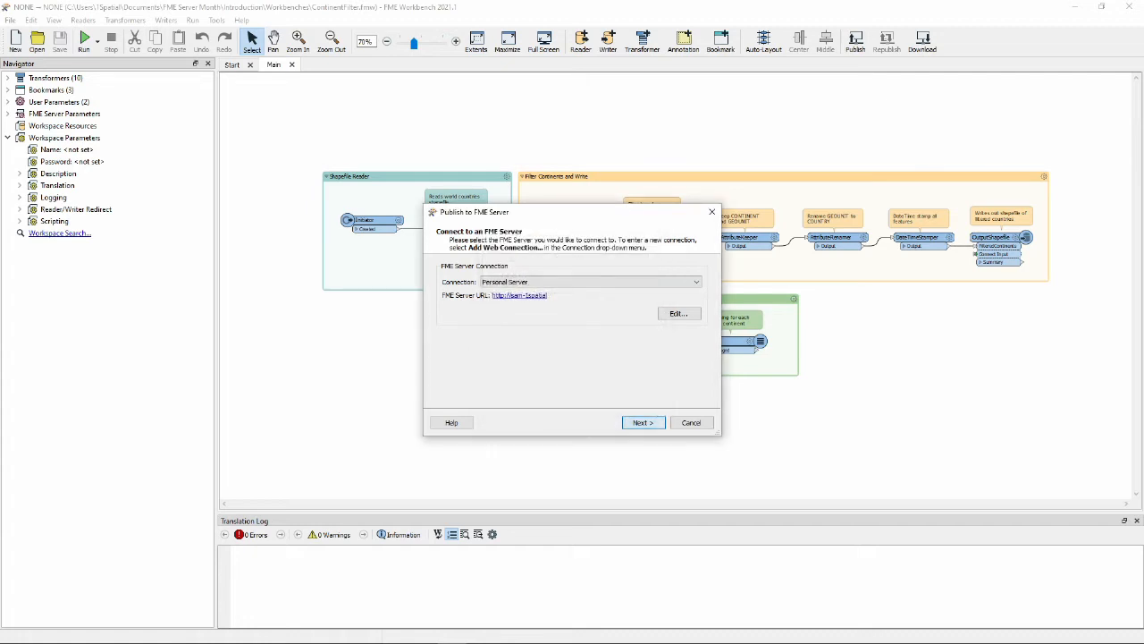
# Step: Connect with the Personal Server connection and create a repository named Demo with the description "Demo for Demo purposes"
pyautogui.click(643, 422)
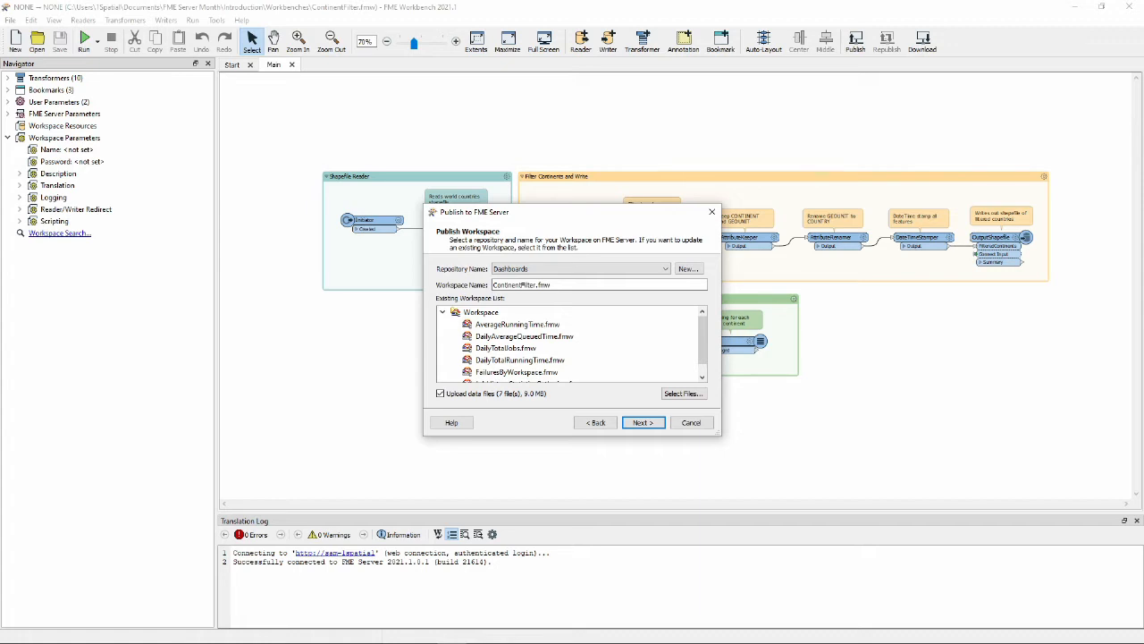
pyautogui.click(581, 269)
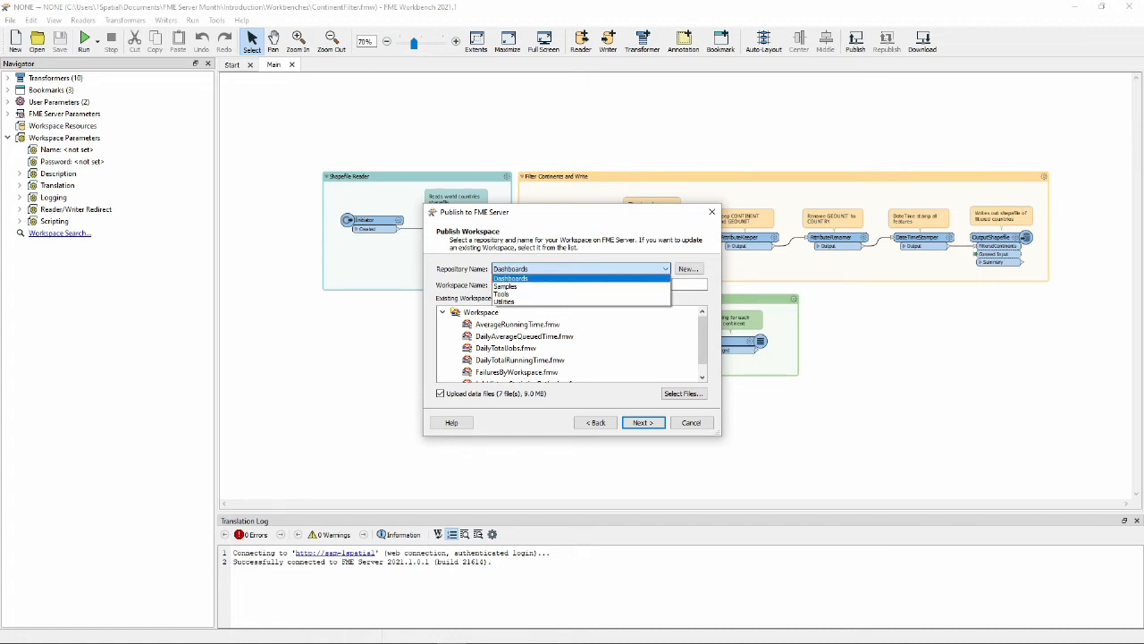
pyautogui.click(581, 278)
pyautogui.click(689, 270)
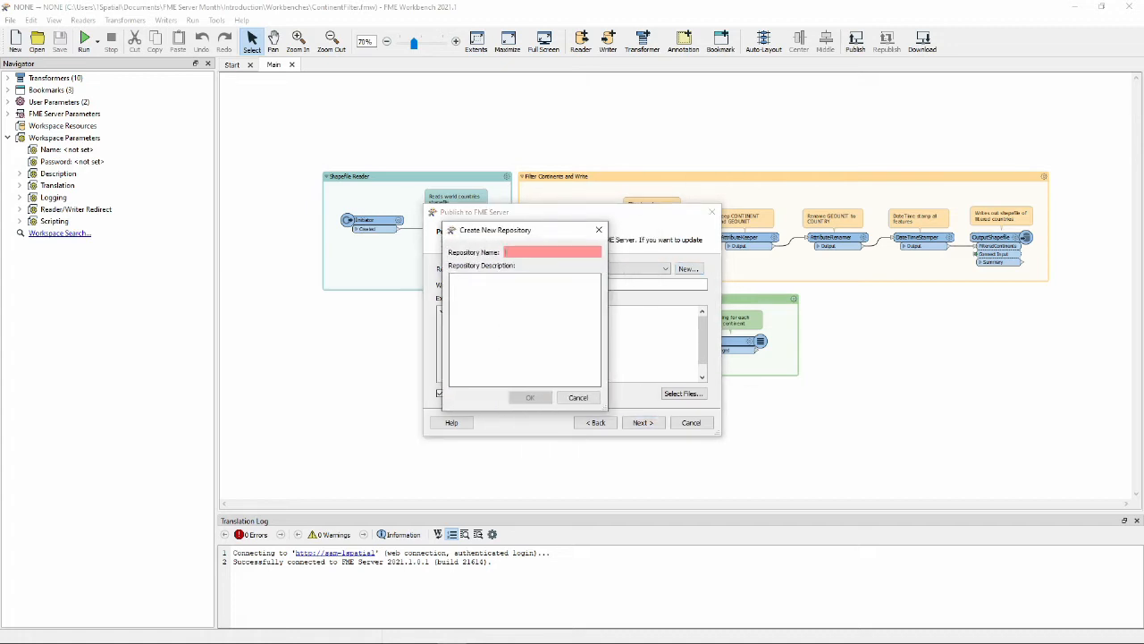
pyautogui.write('Demo')
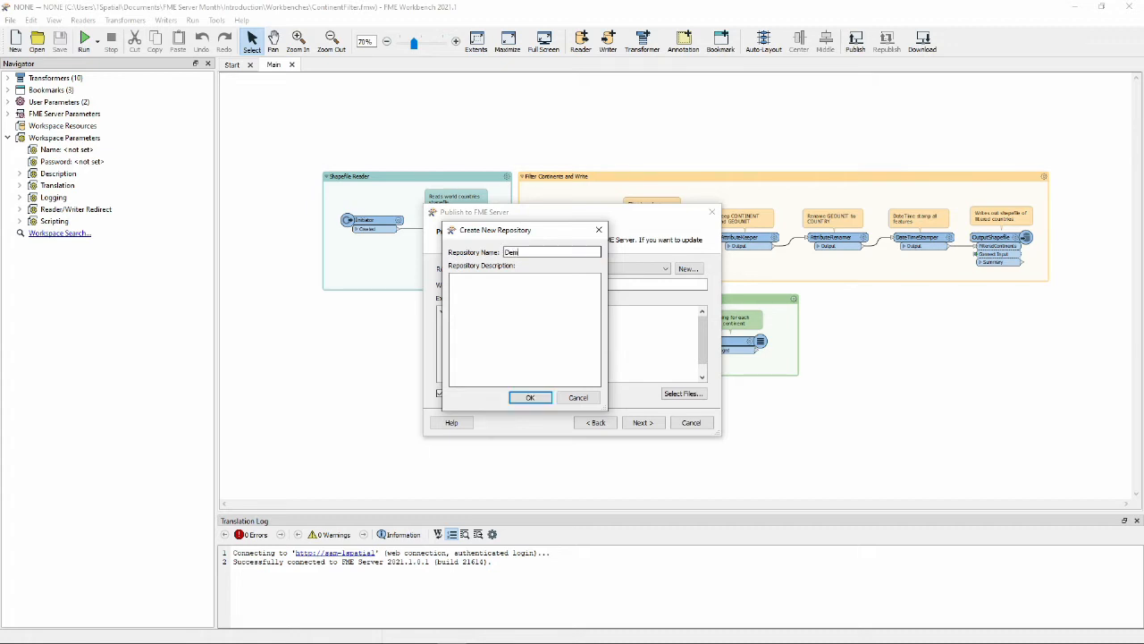
pyautogui.press('Tab')
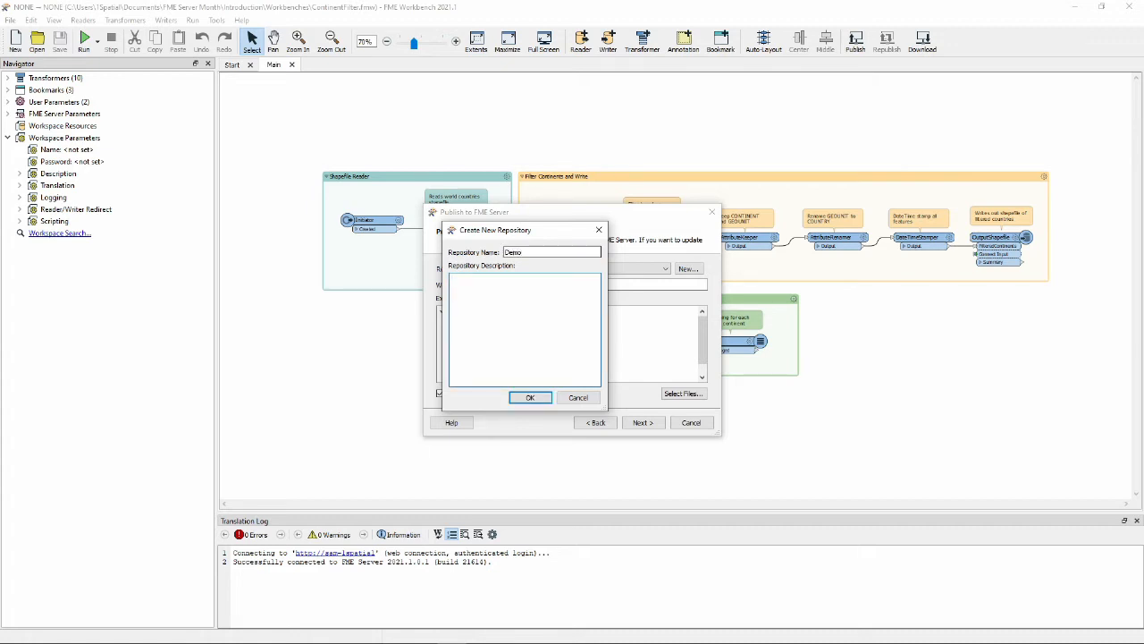
pyautogui.write('Demo for Demo purposes')
pyautogui.press('Return')
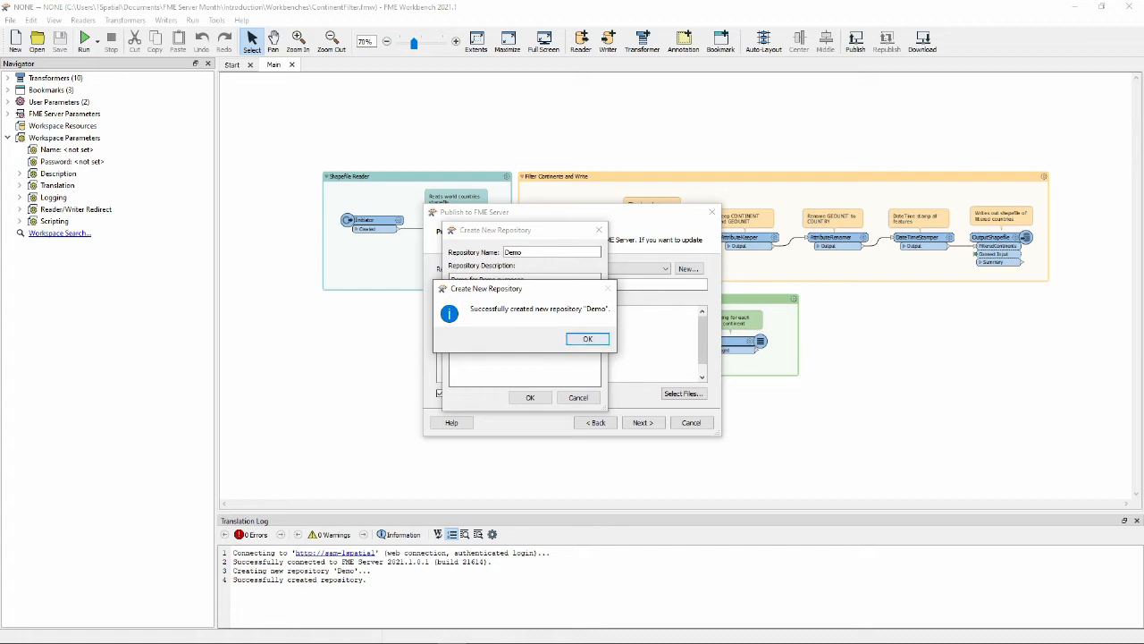
pyautogui.press('Return')
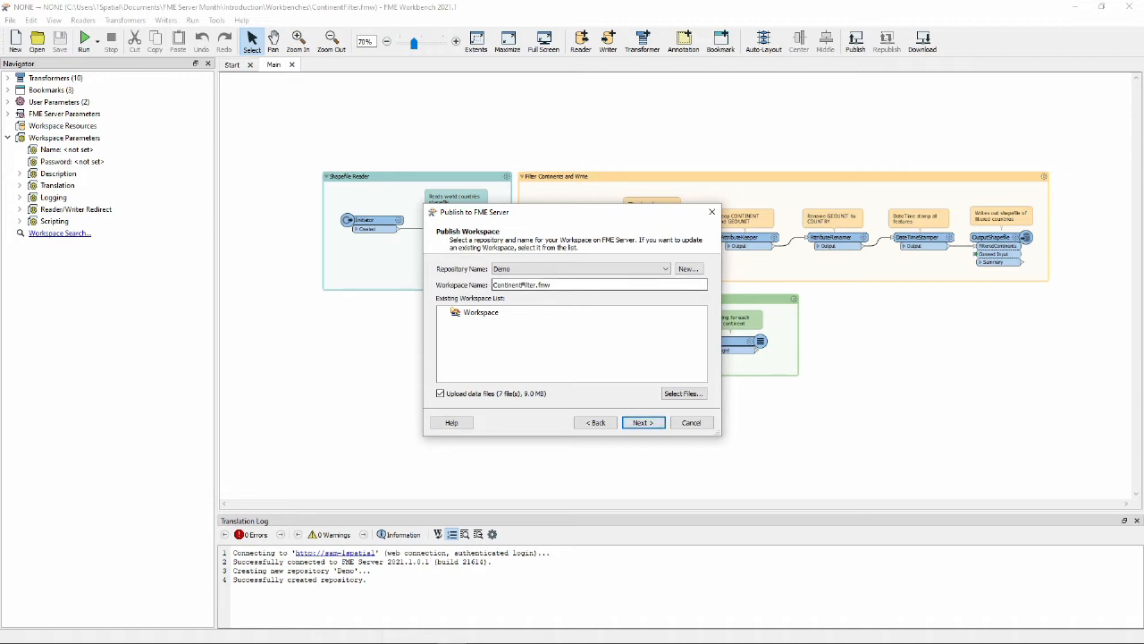
pyautogui.doubleClick(572, 284)
pyautogui.click(572, 284)
pyautogui.moveTo(494, 284)
pyautogui.mouseDown()
pyautogui.moveTo(536, 284)
pyautogui.moveTo(493, 284)
pyautogui.mouseUp()
pyautogui.click(549, 285)
pyautogui.click(554, 344)
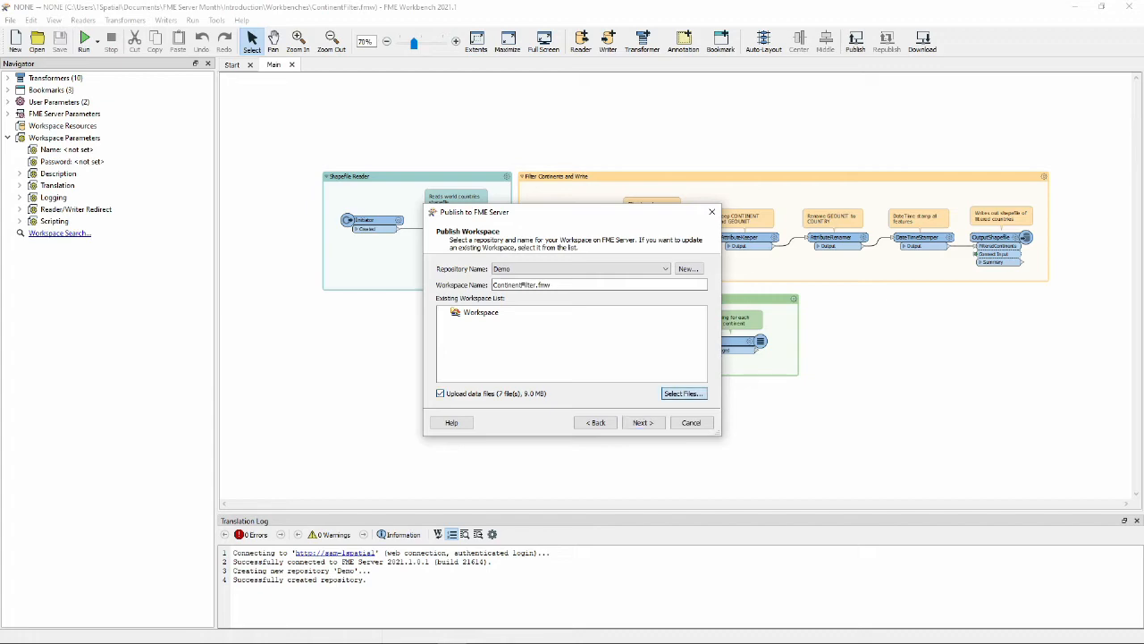
# Step: Check the files selected for upload, turn off uploading data files, and proceed to service registration
pyautogui.click(684, 393)
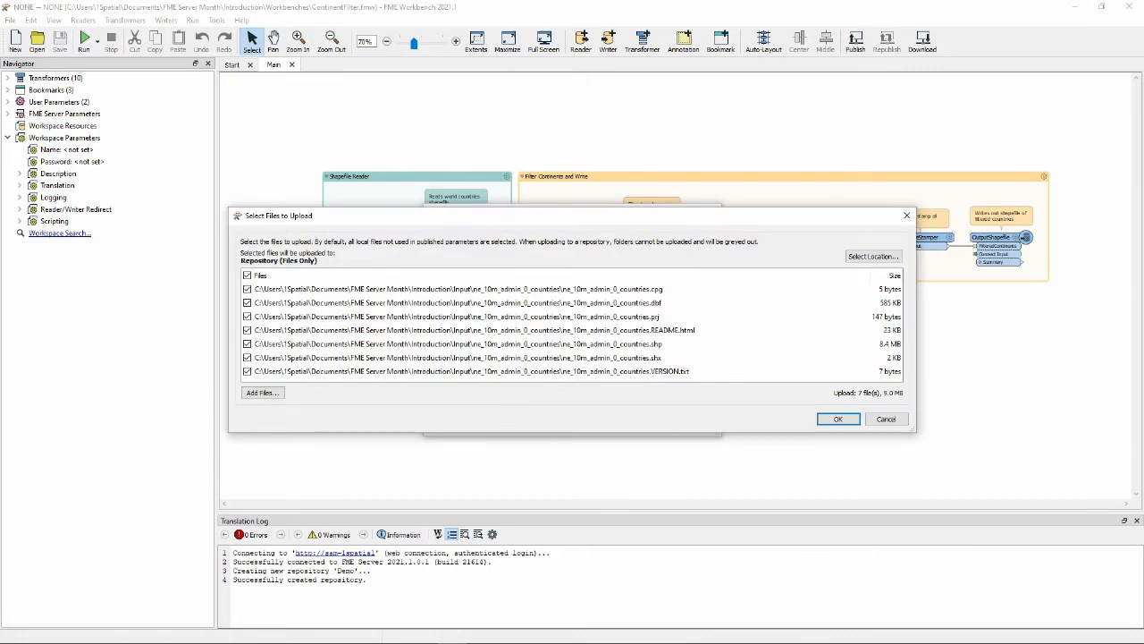
pyautogui.click(838, 418)
pyautogui.click(439, 393)
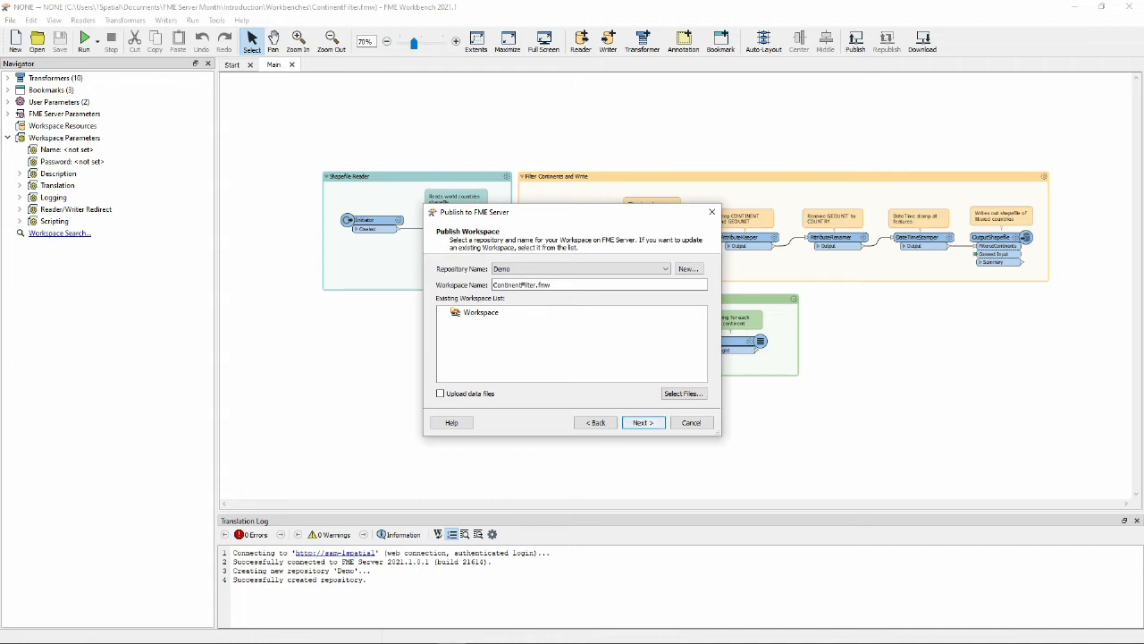
pyautogui.press('Return')
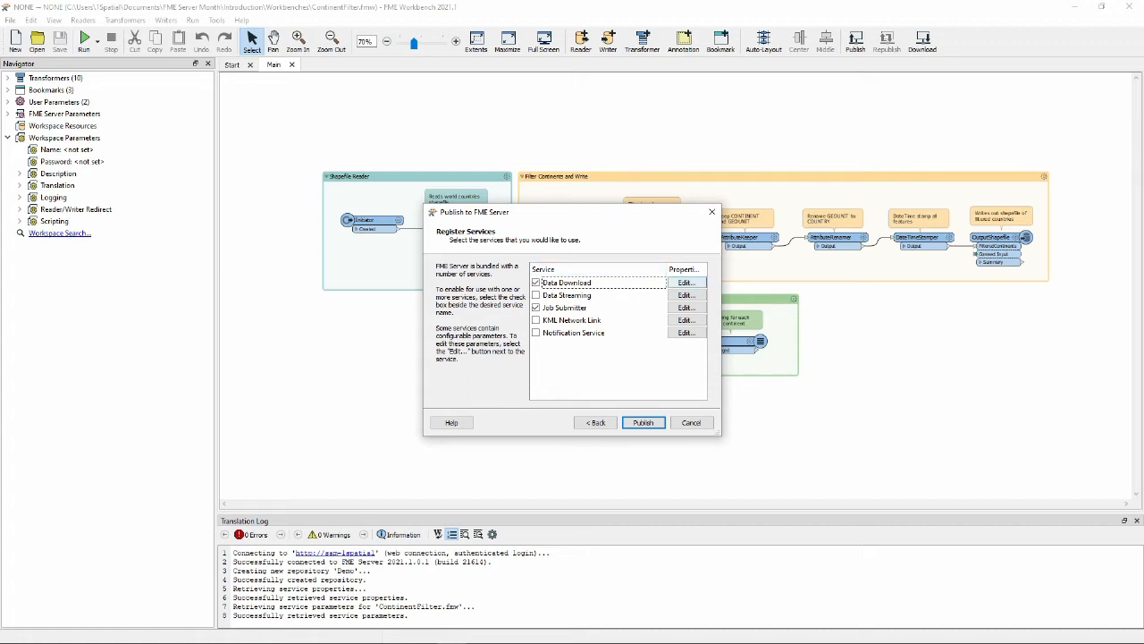
# Step: Confirm OutputShapefile as the writer included in the Data Download service, publish the workspace, and enlarge the translation log
pyautogui.click(686, 282)
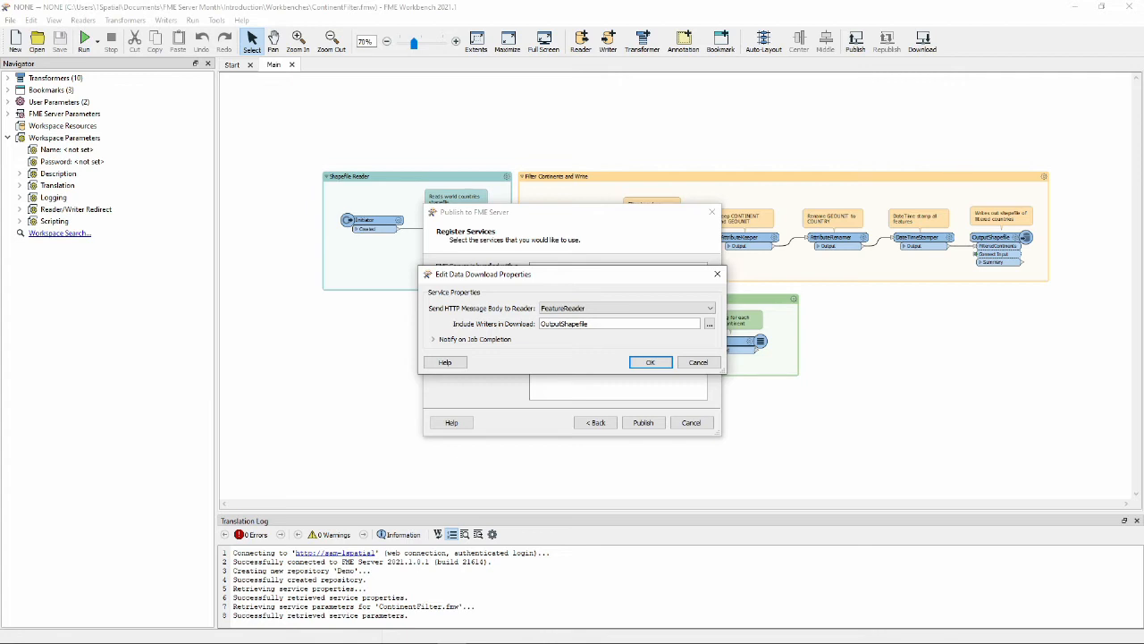
pyautogui.click(709, 325)
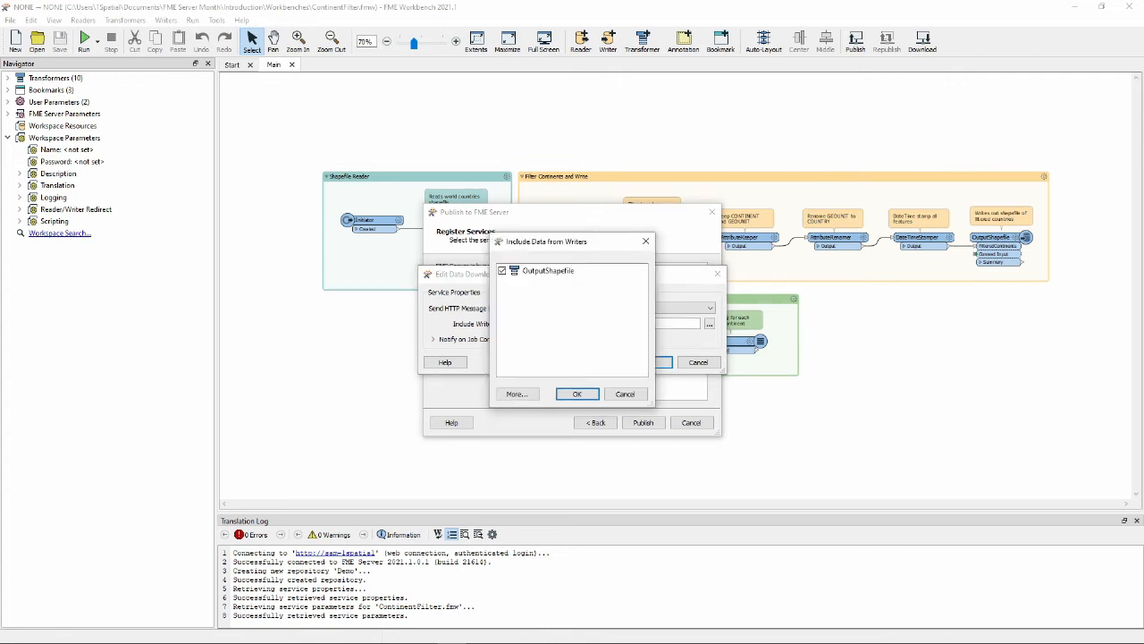
pyautogui.click(577, 394)
pyautogui.click(651, 362)
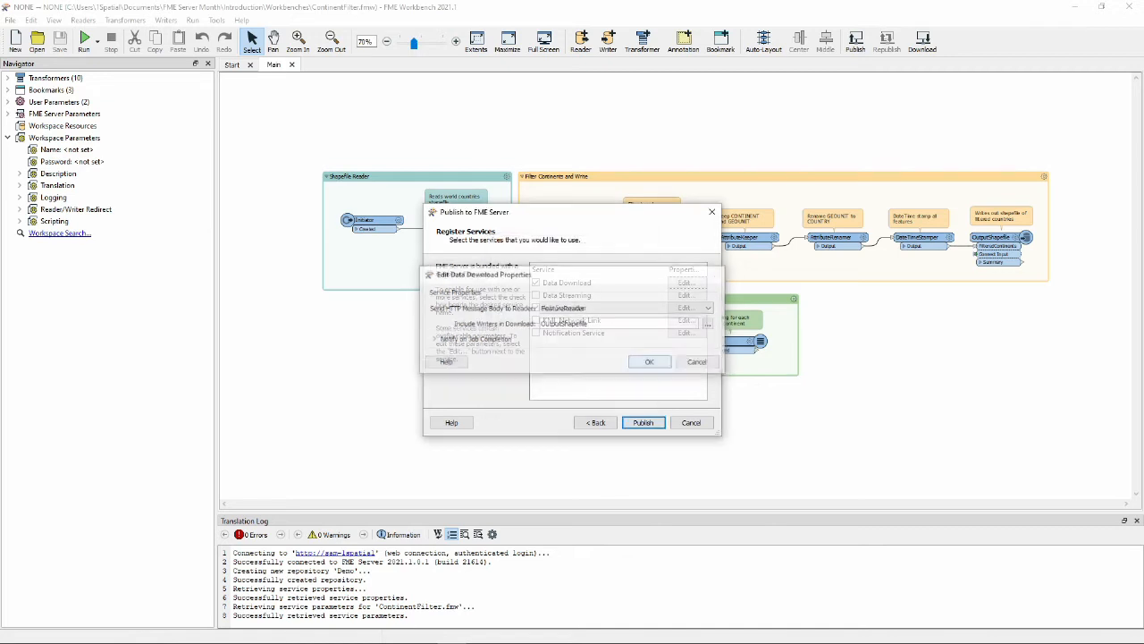
pyautogui.click(644, 423)
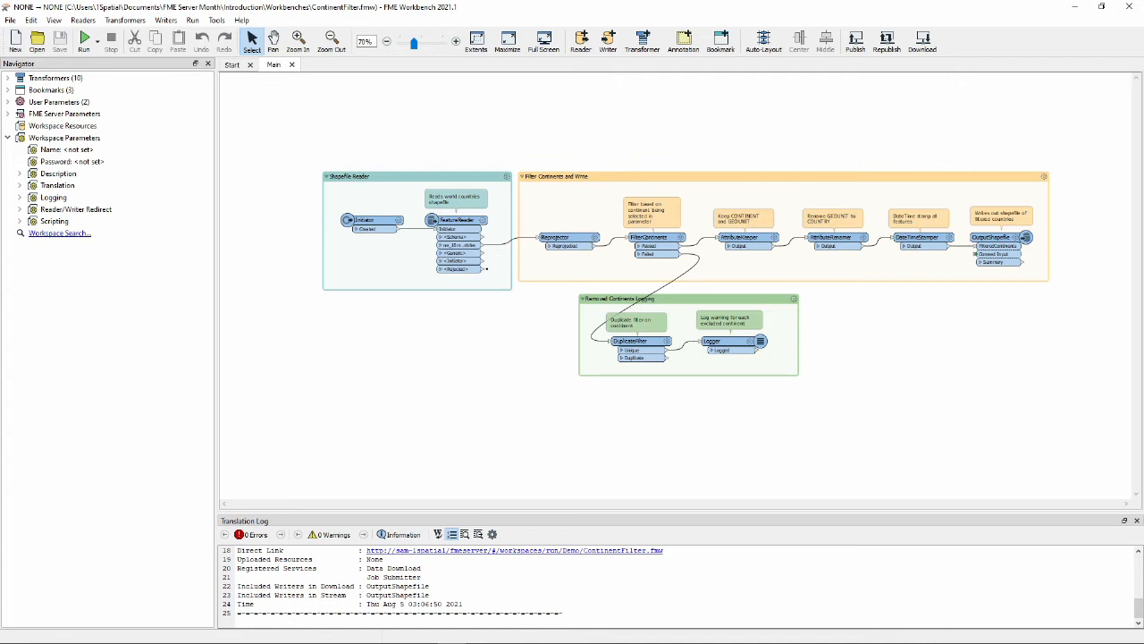
pyautogui.moveTo(677, 512); pyautogui.dragTo(677, 428)
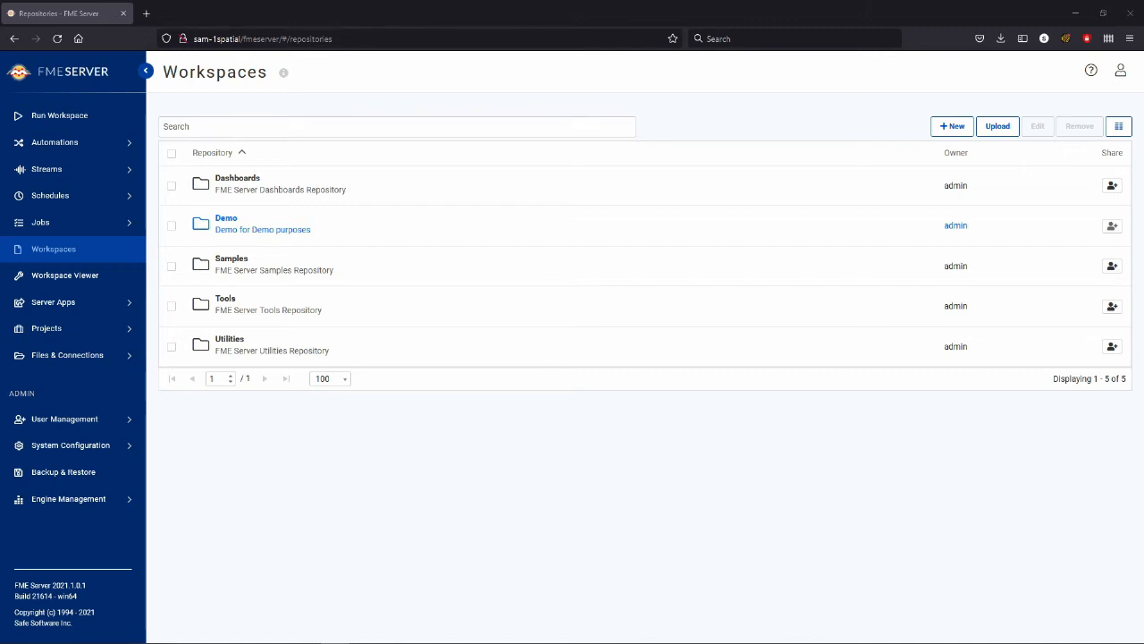
# Step: Open the Demo repository in the FME Server web interface and mark ContinentFilter.fmw as a favourite
pyautogui.click(236, 227)
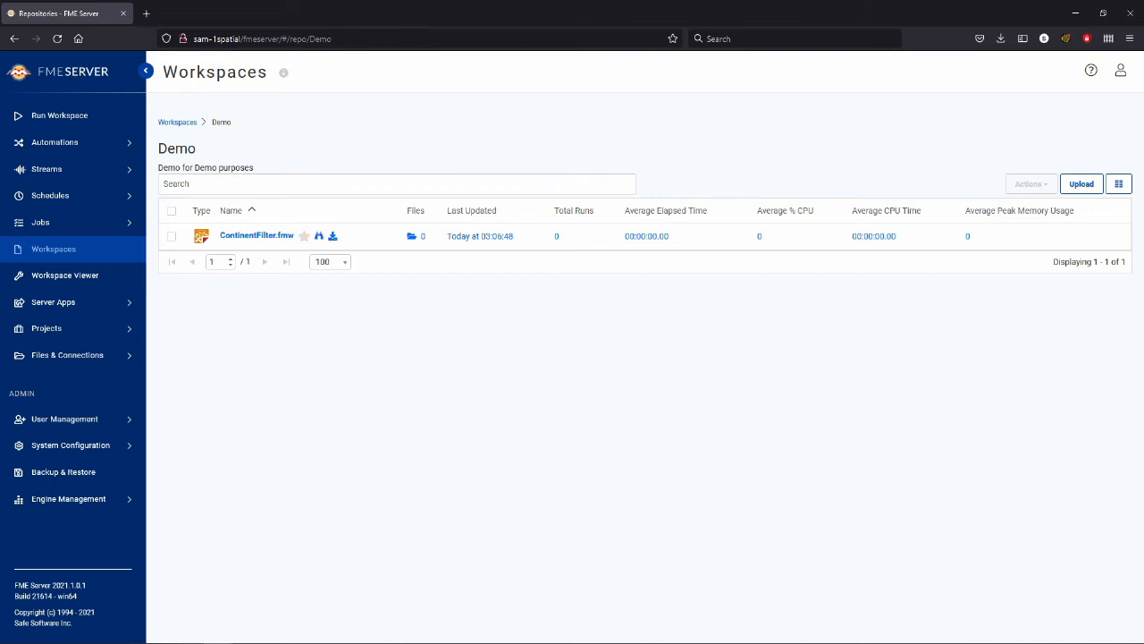
pyautogui.click(304, 236)
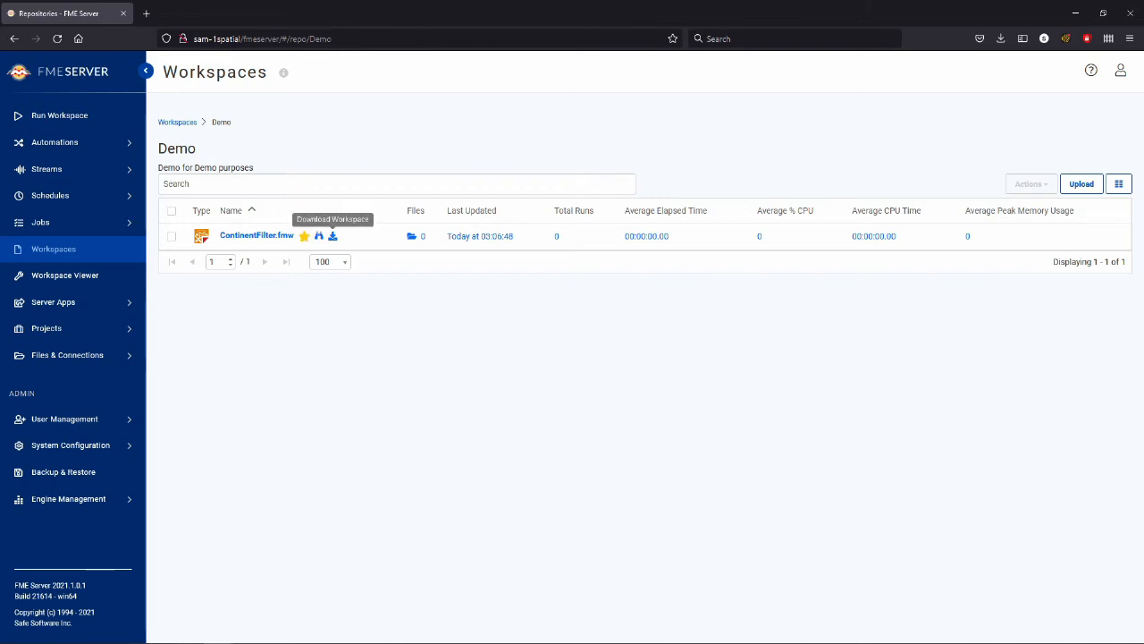
# Step: Look over ContinentFilter.fmw's download option, attached files and run page, and the Demo repository's upload dialog
pyautogui.click(333, 236)
pyautogui.click(514, 154)
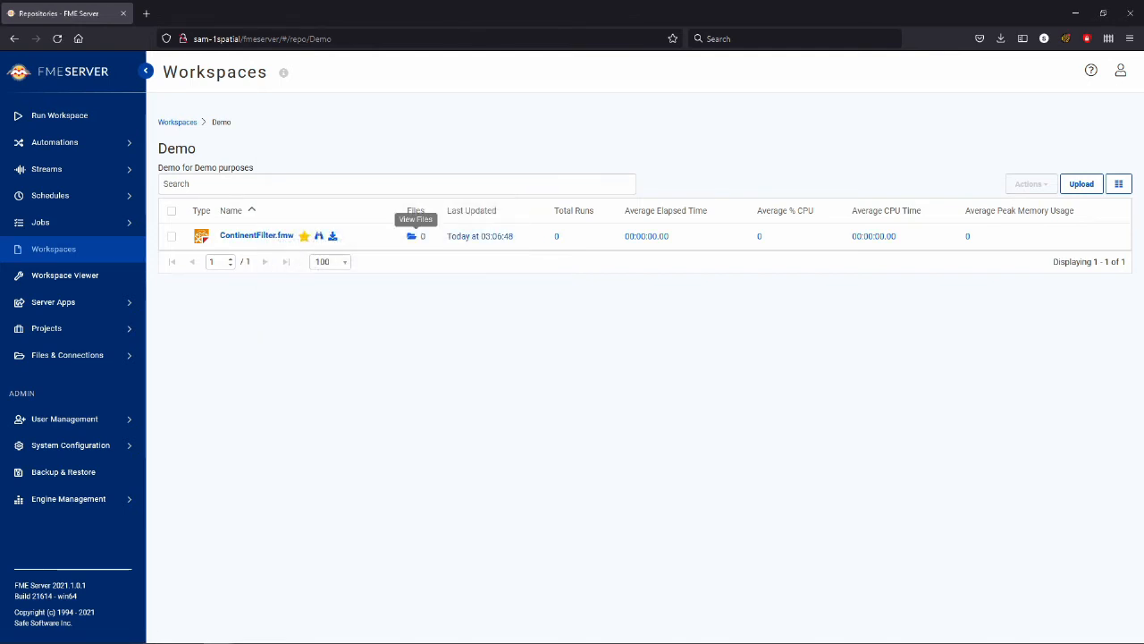
pyautogui.click(412, 236)
pyautogui.click(219, 110)
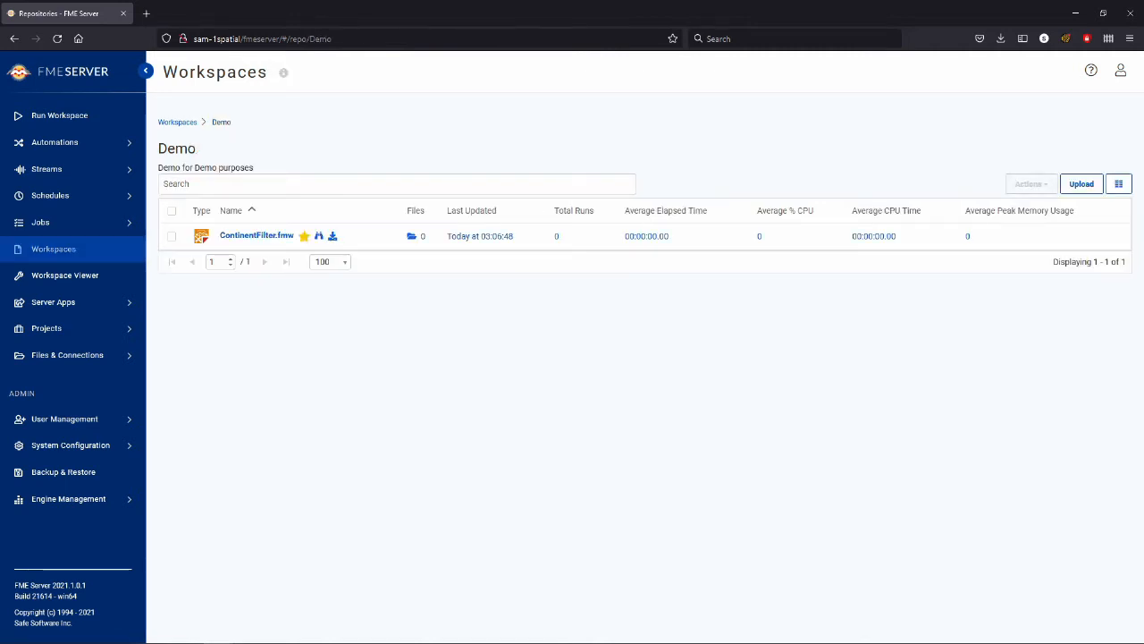
pyautogui.click(257, 236)
pyautogui.click(14, 39)
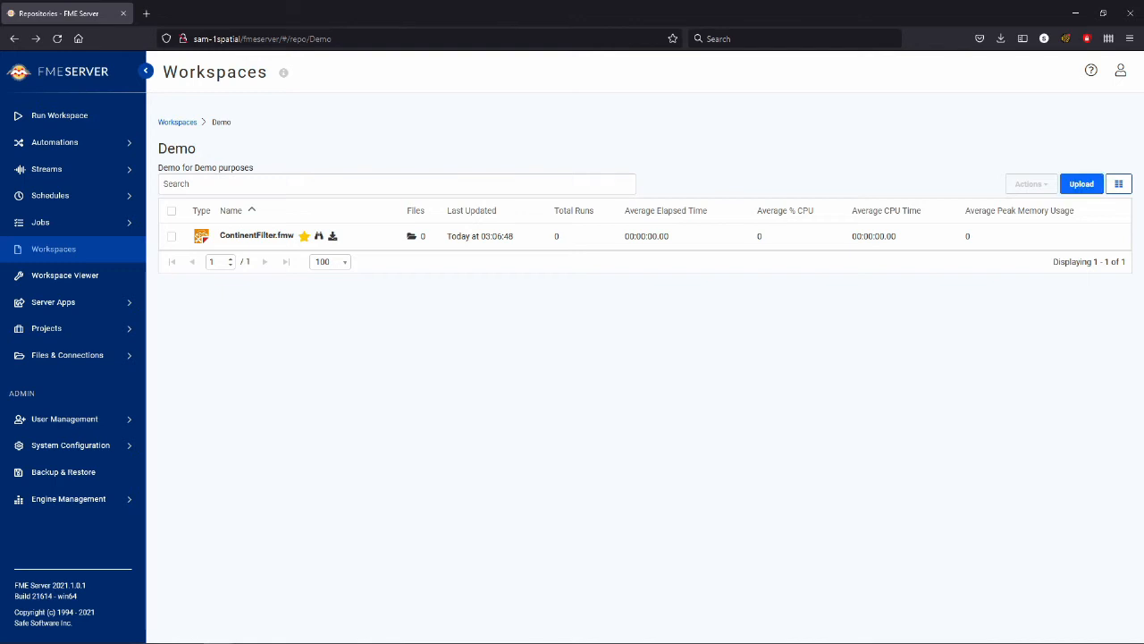
pyautogui.click(1081, 184)
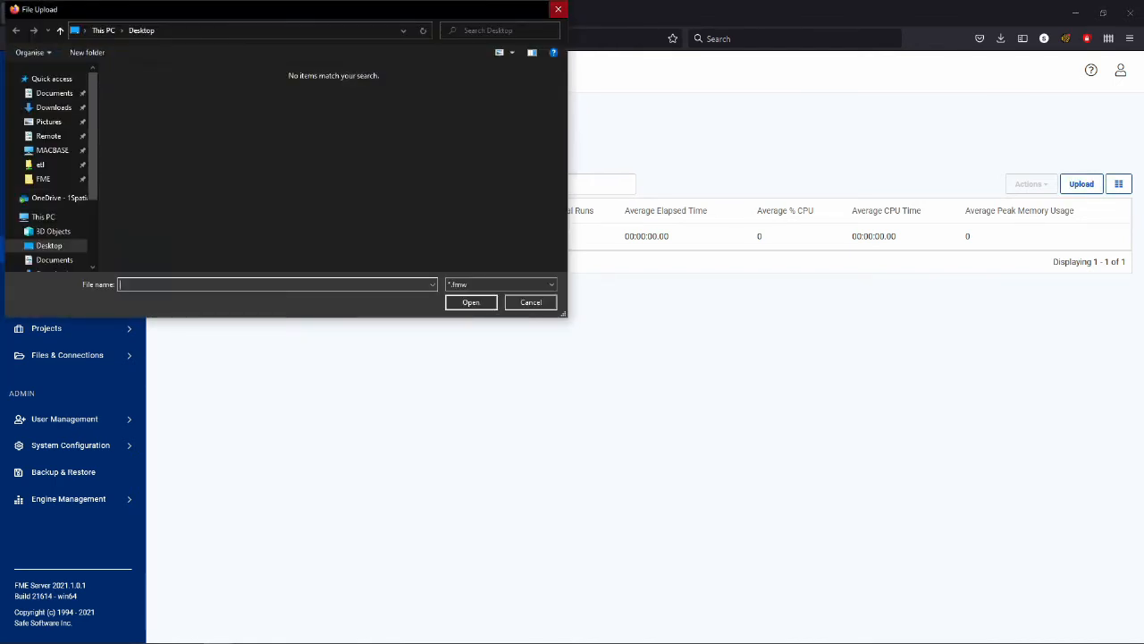
pyautogui.click(557, 9)
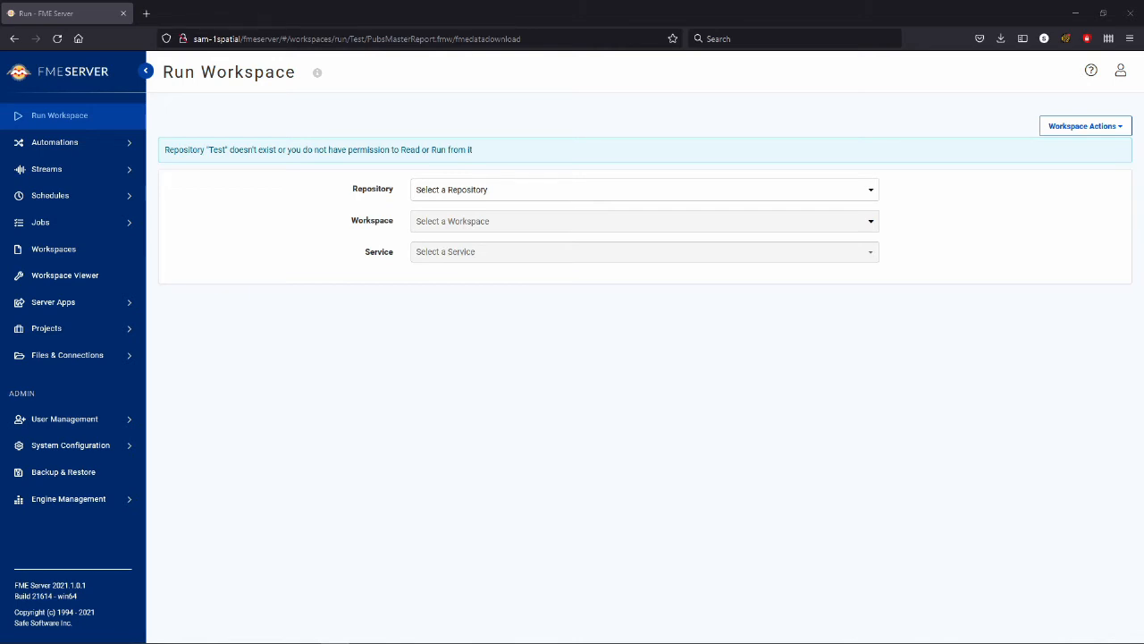
# Step: Set up a workspace run with the Demo repository, the ContinentFilter.fmw workspace and the Data Download service
pyautogui.click(645, 190)
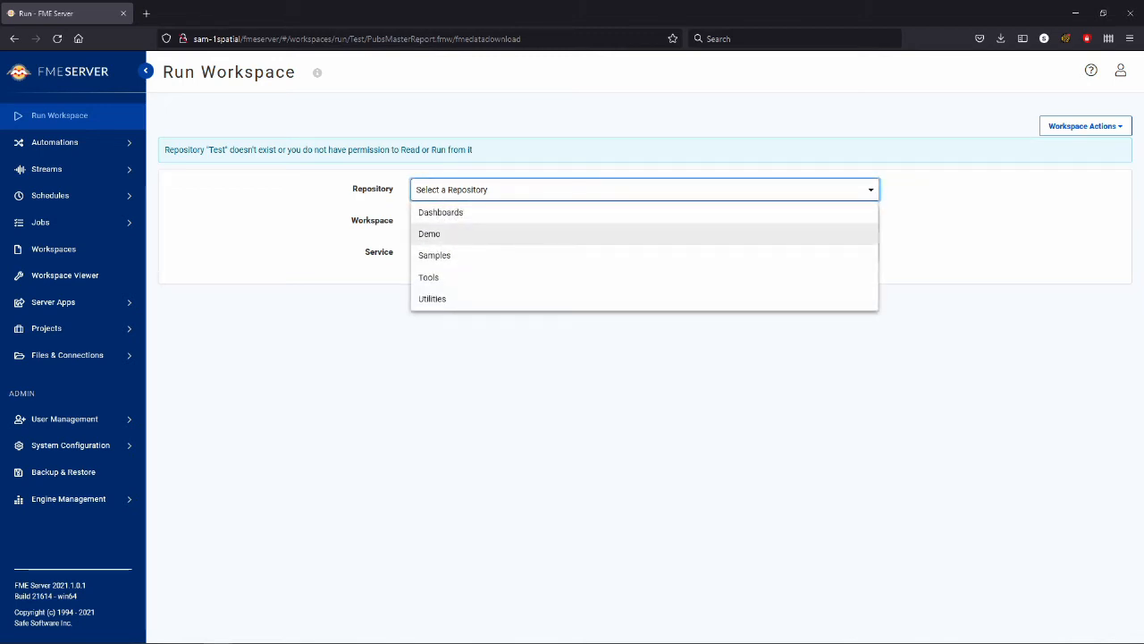
pyautogui.click(429, 234)
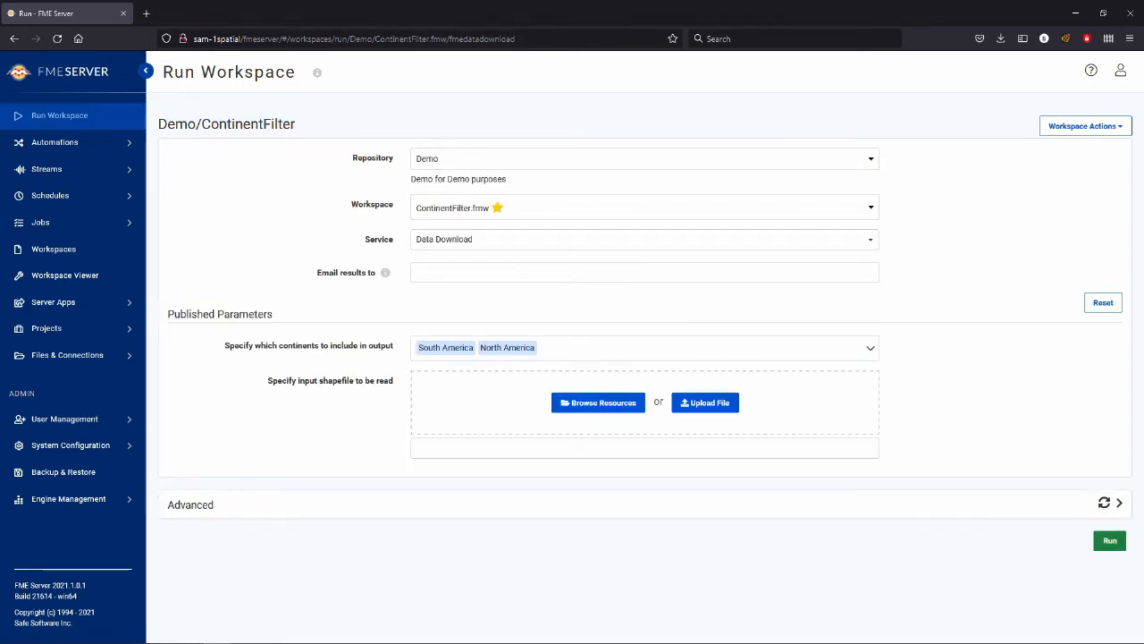
pyautogui.click(644, 207)
pyautogui.click(492, 232)
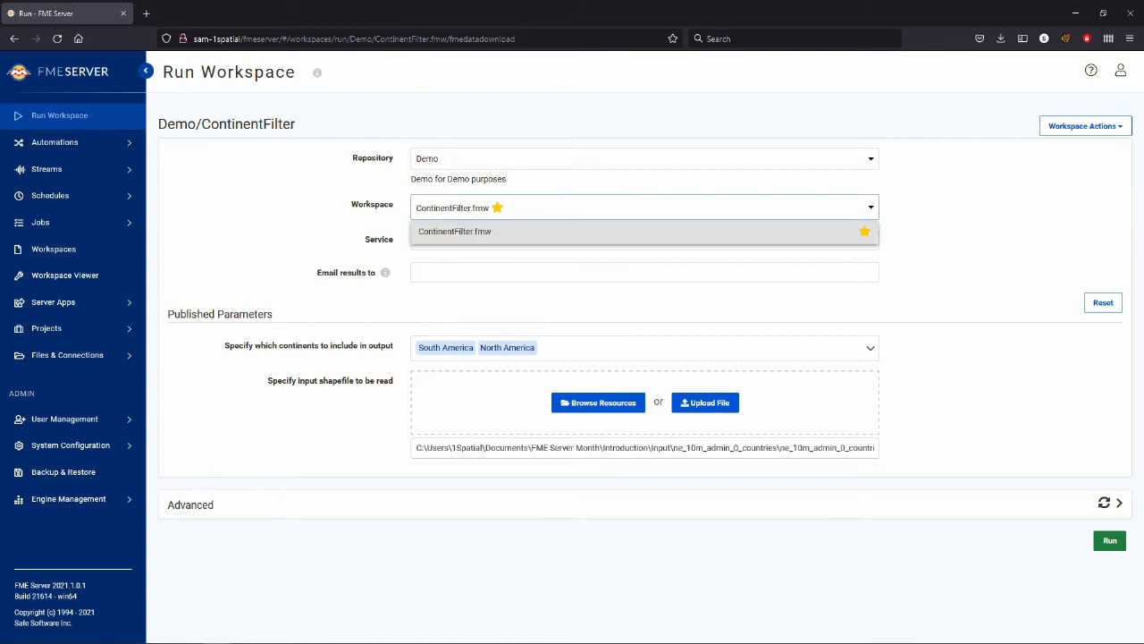
pyautogui.click(644, 239)
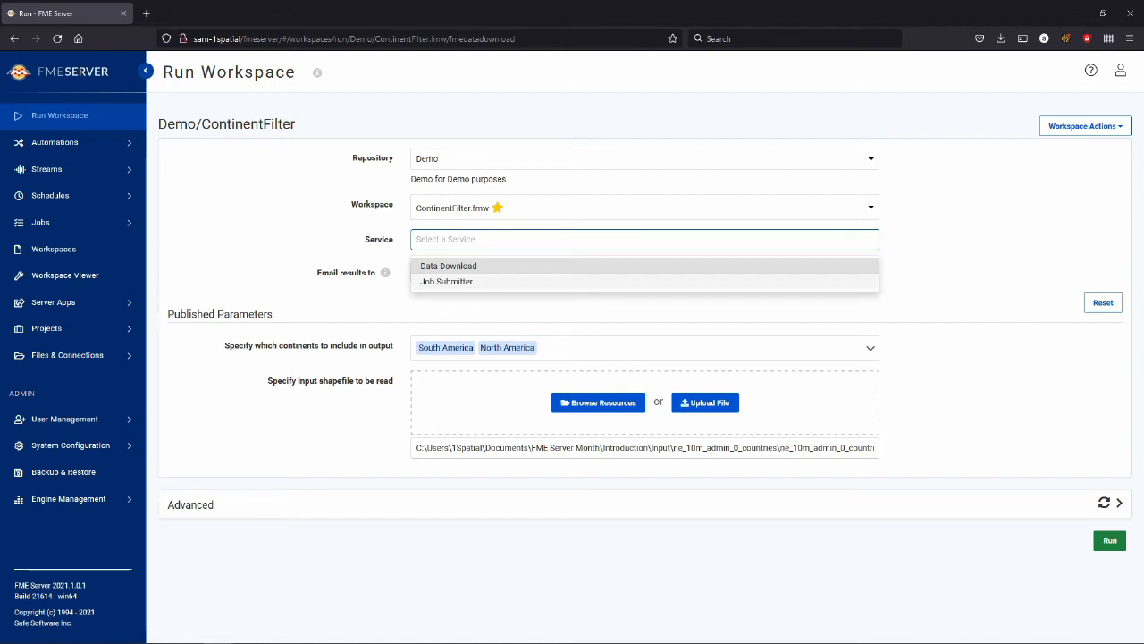
pyautogui.click(448, 266)
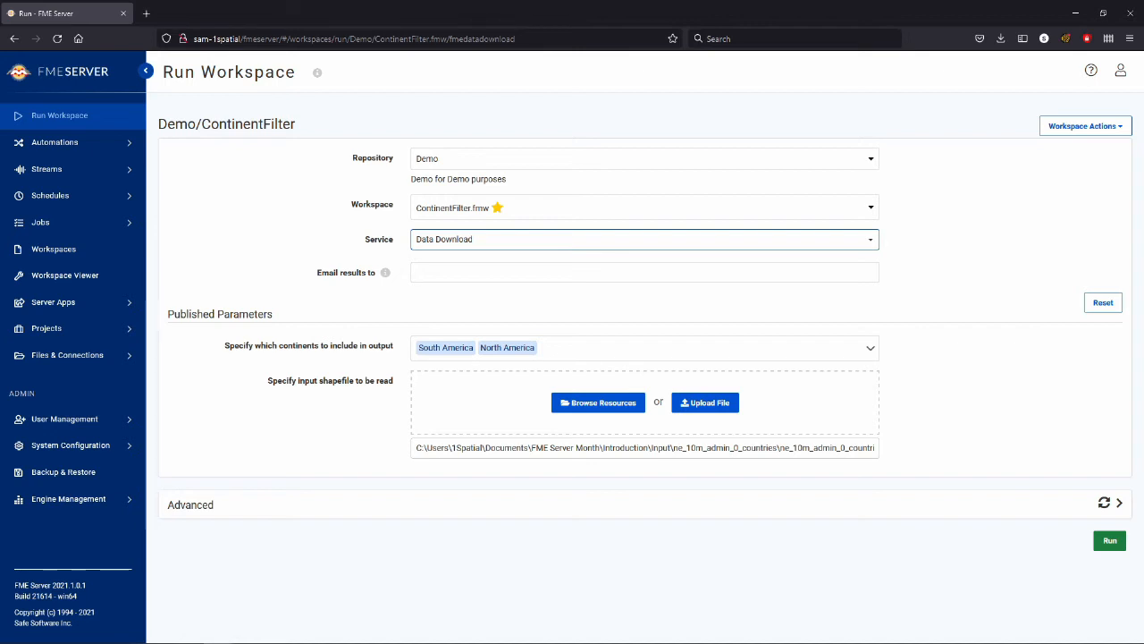
# Step: Replace the continents to include in the output with Oceania and Antarctica
pyautogui.click(644, 348)
pyautogui.click(425, 410)
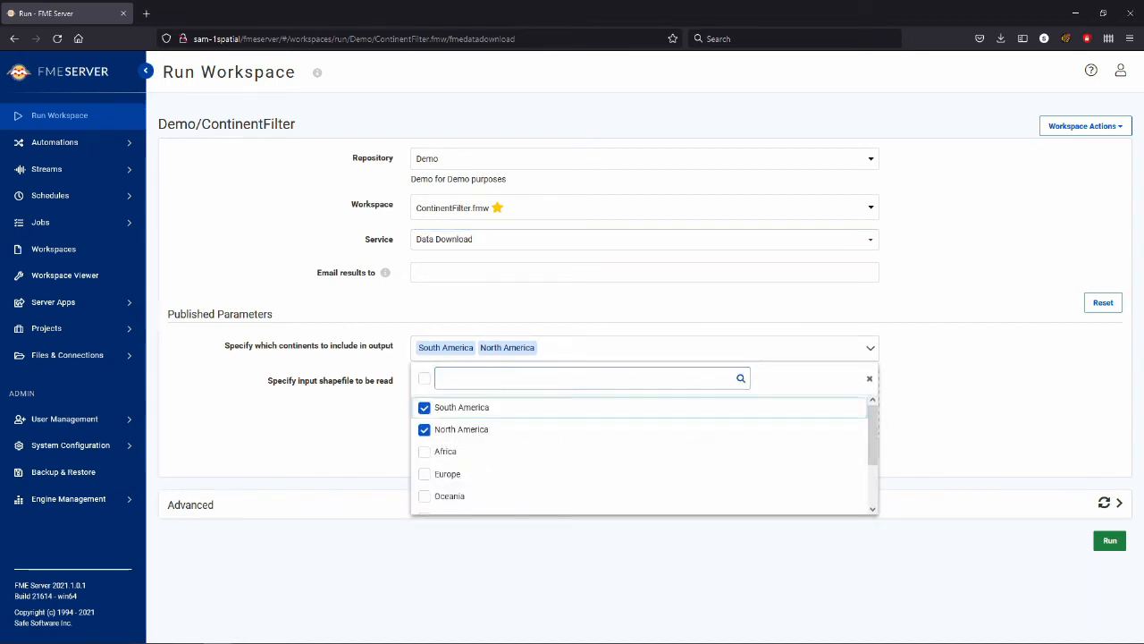
pyautogui.click(425, 431)
pyautogui.scroll(-2, 536, 430)
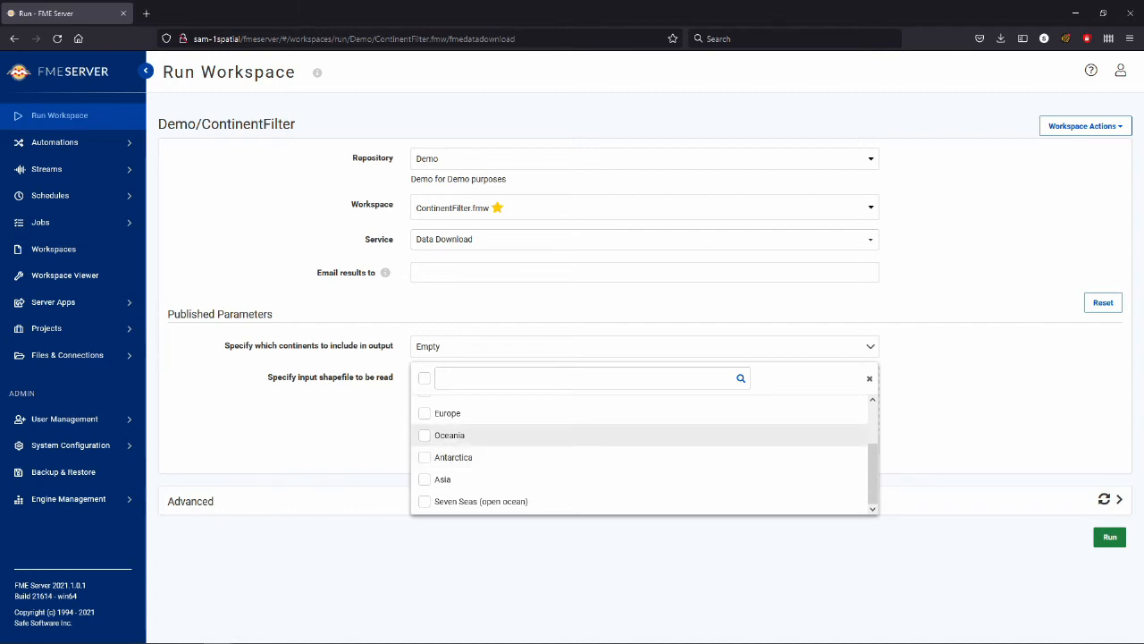
pyautogui.click(425, 435)
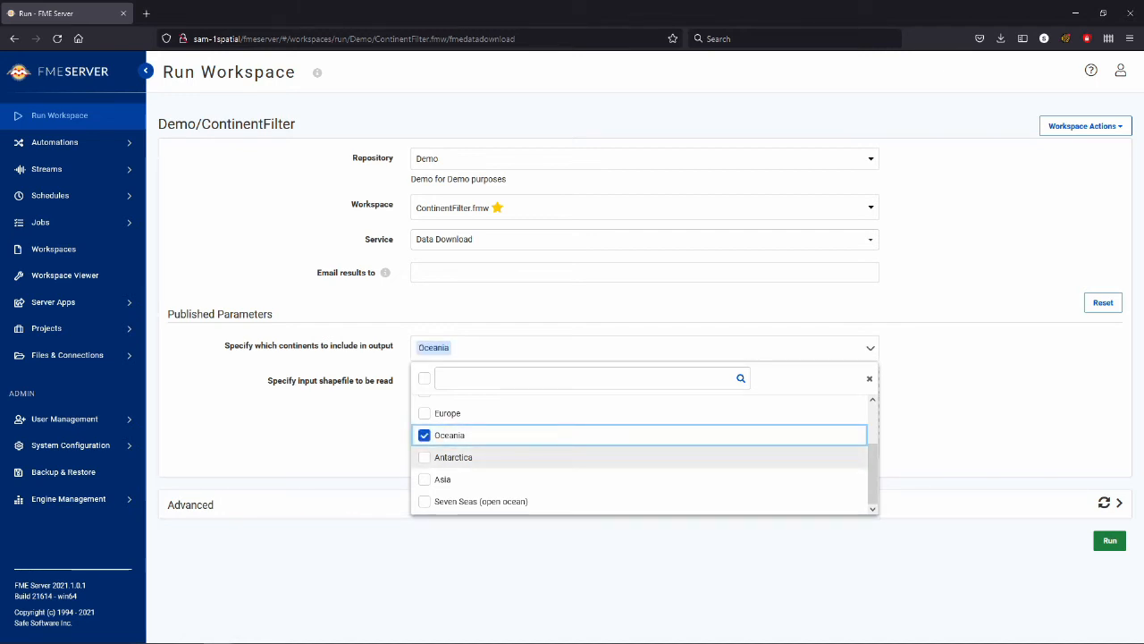
pyautogui.click(426, 456)
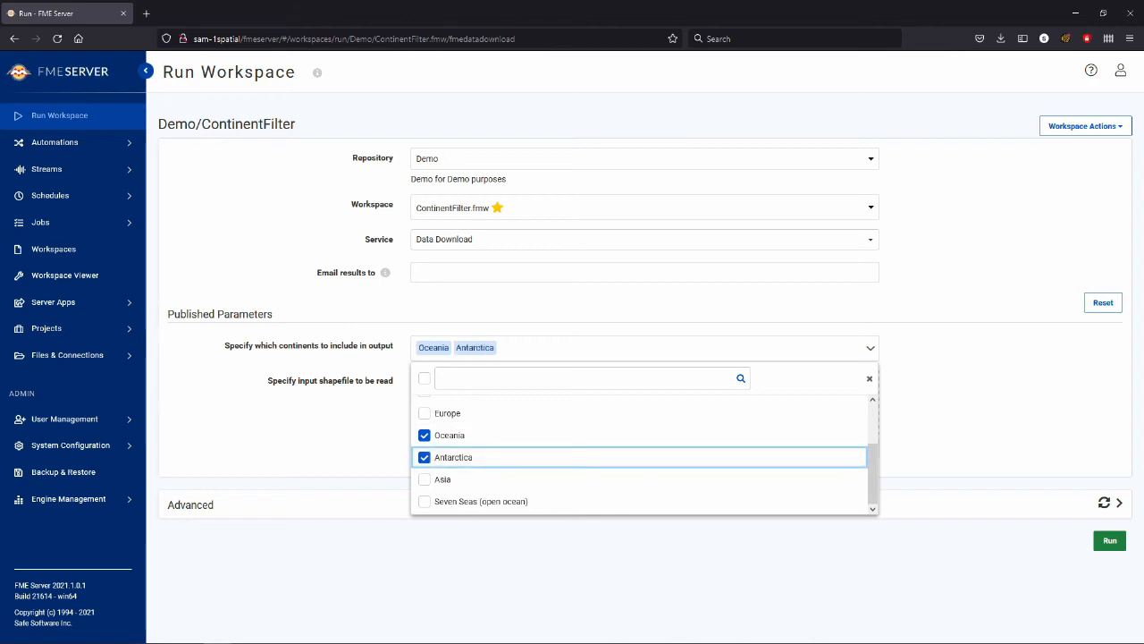
pyautogui.press('Escape')
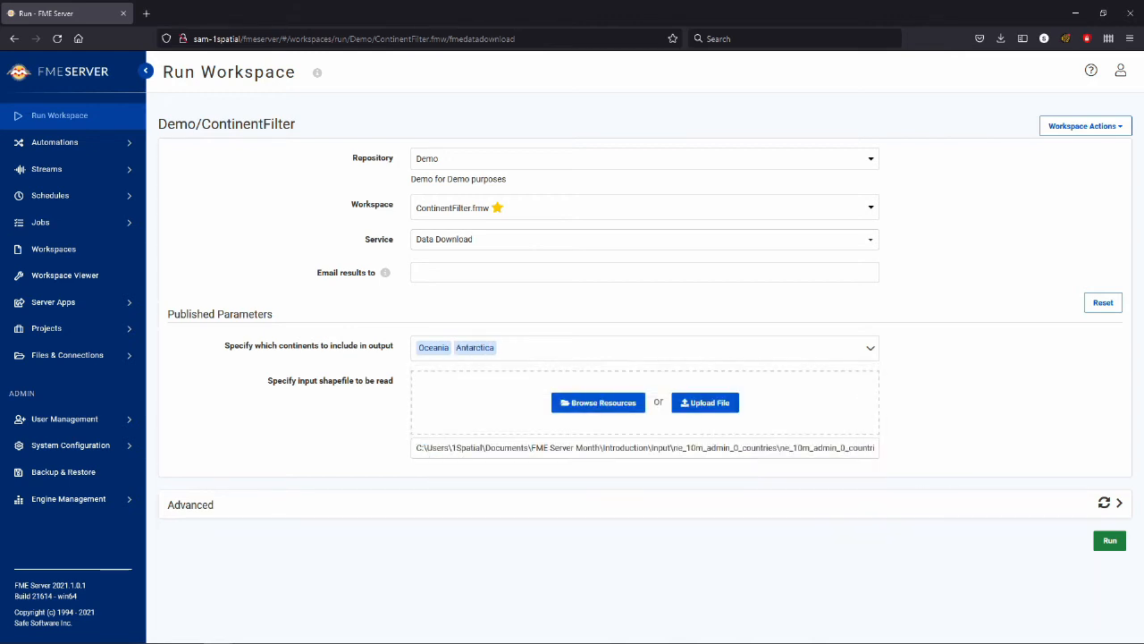
# Step: Supply ne_10m_admin_0_countries.shp as the uploaded input shapefile and run the workspace
pyautogui.moveTo(415, 447)
pyautogui.mouseDown()
pyautogui.moveTo(879, 448)
pyautogui.moveTo(413, 447)
pyautogui.mouseUp()
pyautogui.moveTo(362, 357); pyautogui.dragTo(625, 388)
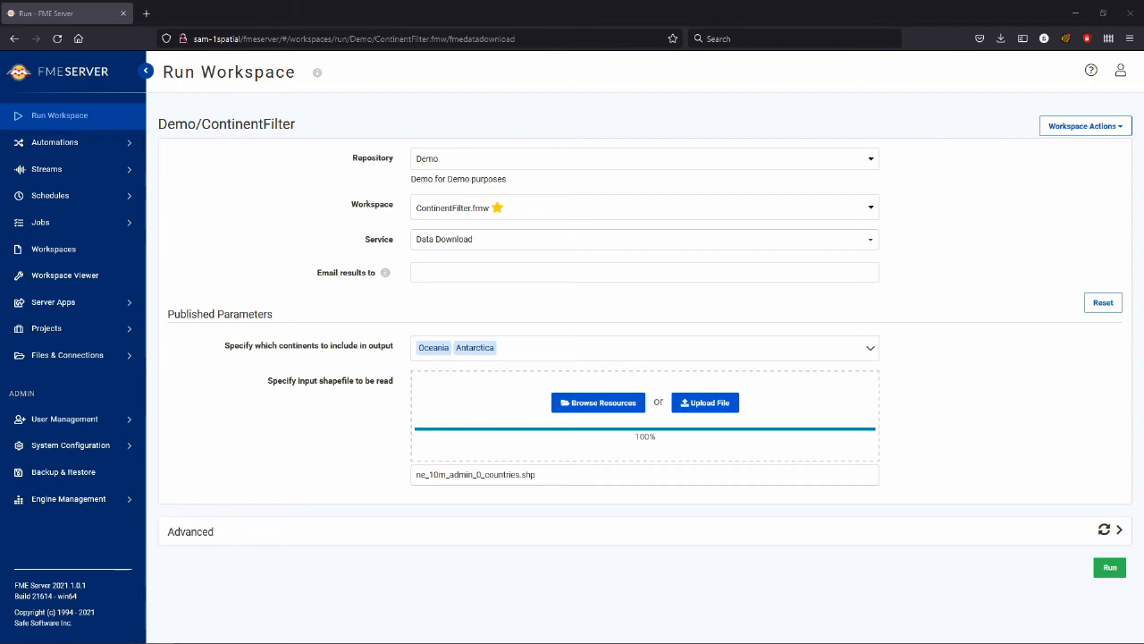
pyautogui.click(1110, 568)
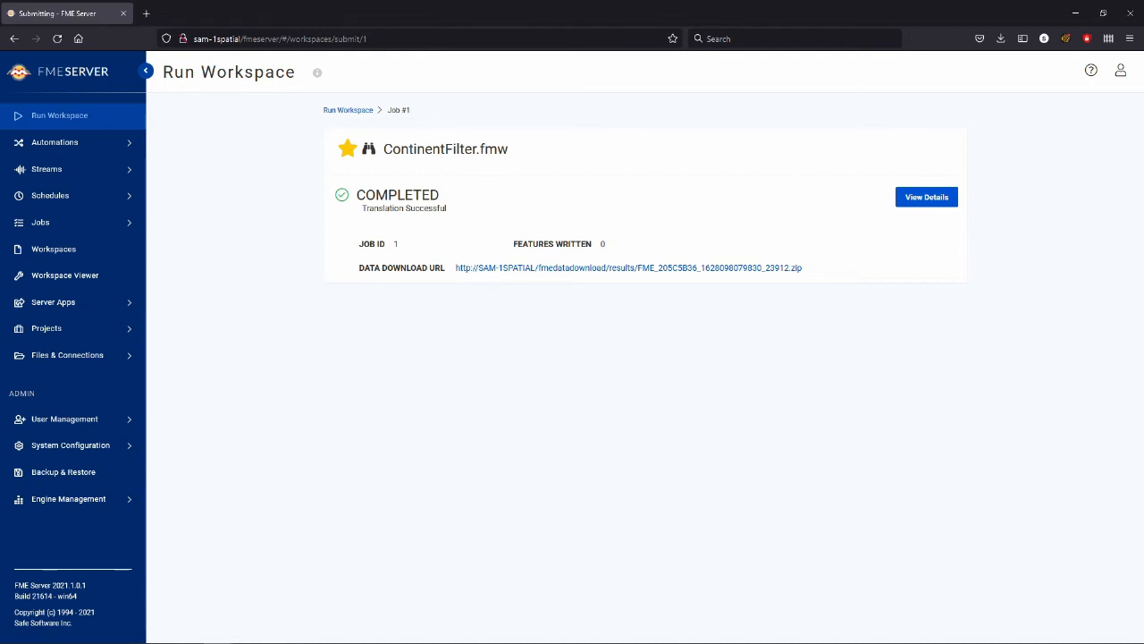
# Step: Open the finished job's data download link in a new tab and dismiss the offered zip file without saving
pyautogui.moveTo(359, 268); pyautogui.dragTo(456, 269)
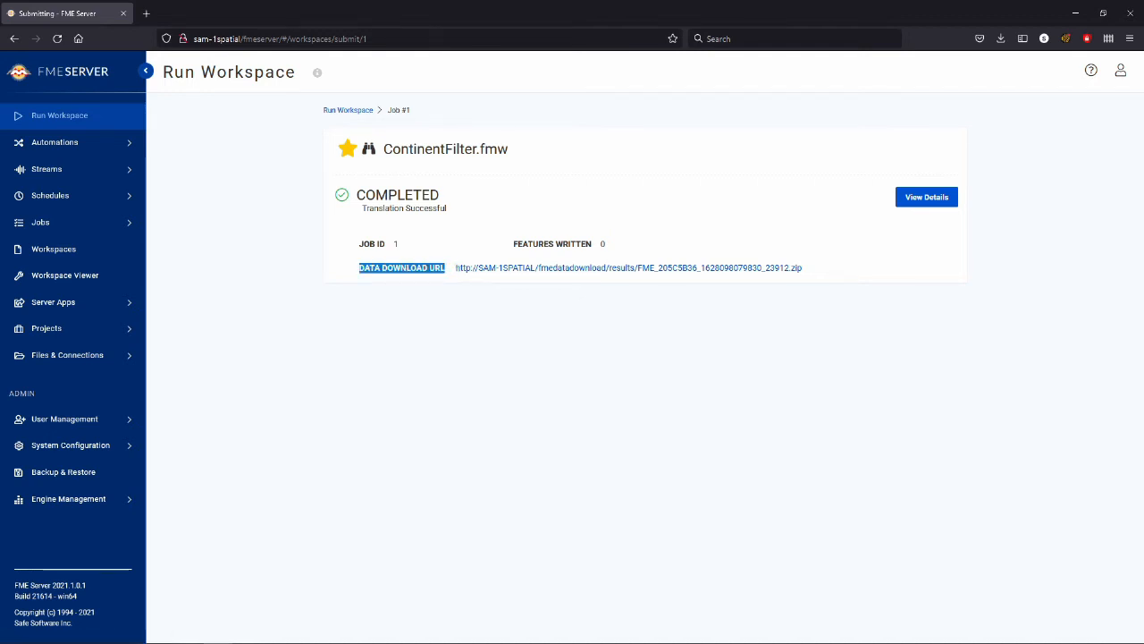
pyautogui.rightClick(627, 267)
pyautogui.click(666, 276)
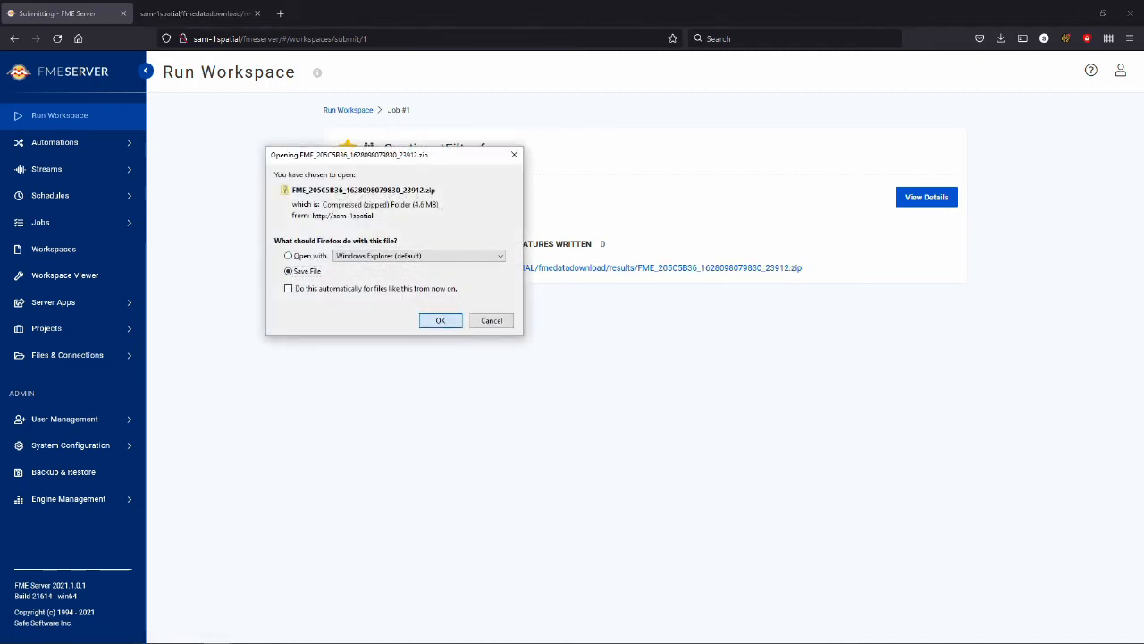
pyautogui.click(491, 320)
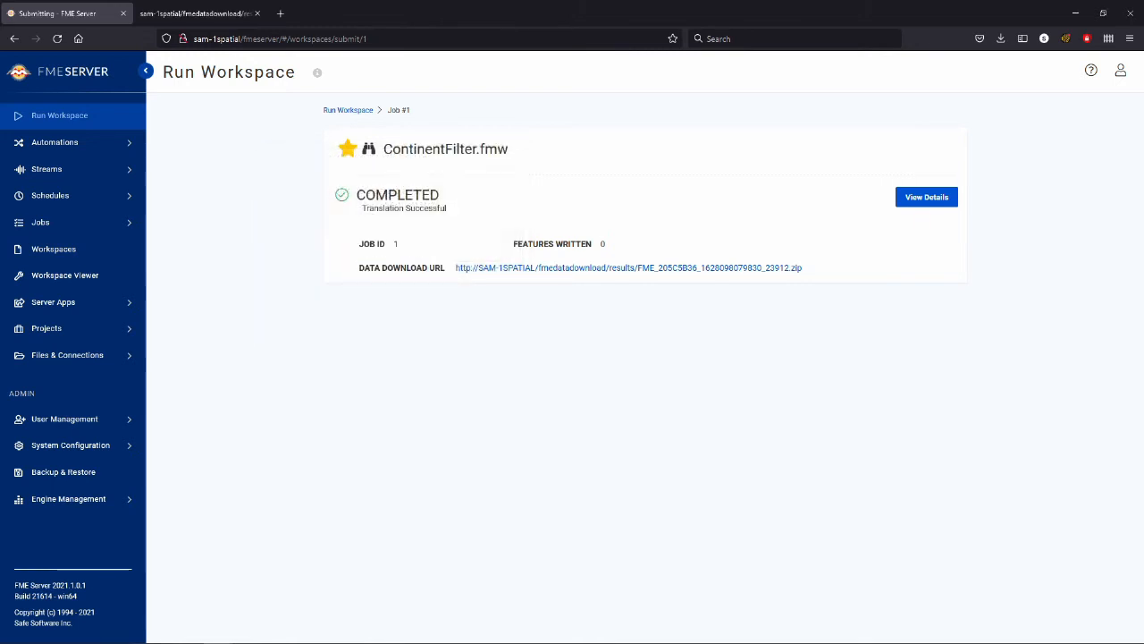
# Step: Examine the completed ContinentFilter job's details, including its translation log and status information, and leave the job page
pyautogui.click(927, 196)
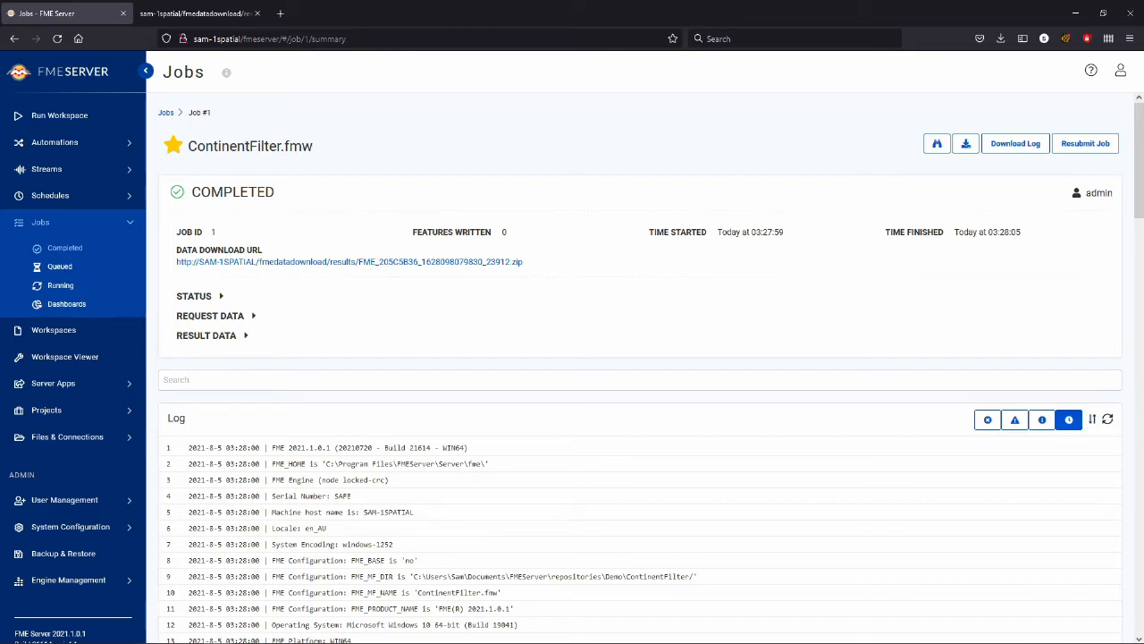
pyautogui.scroll(-3, 644, 375)
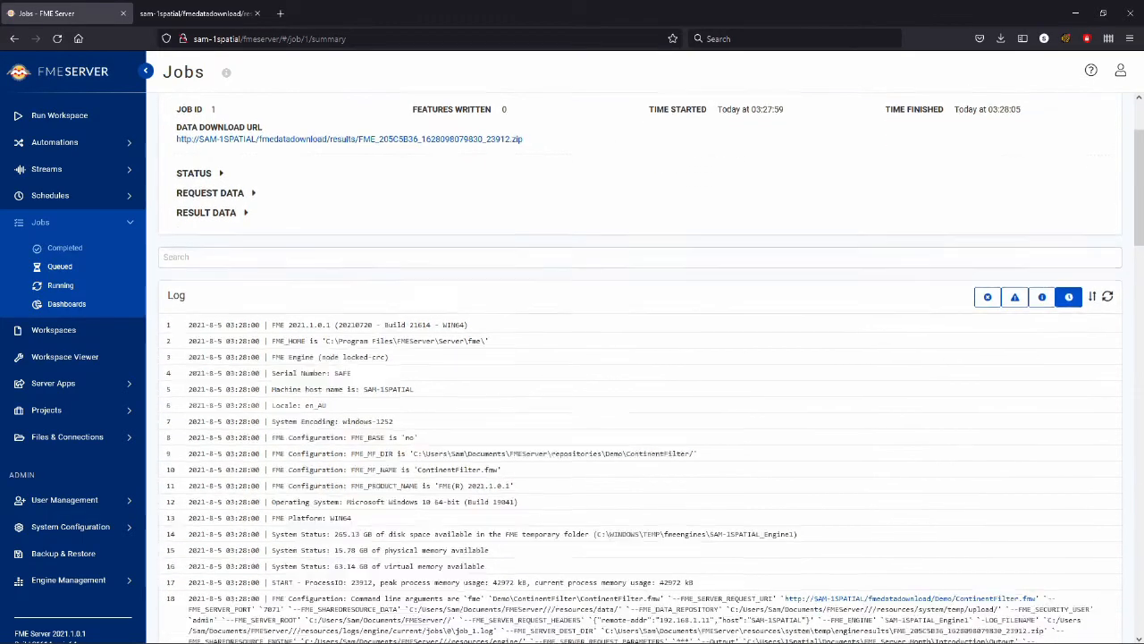
pyautogui.scroll(-13, 643, 376)
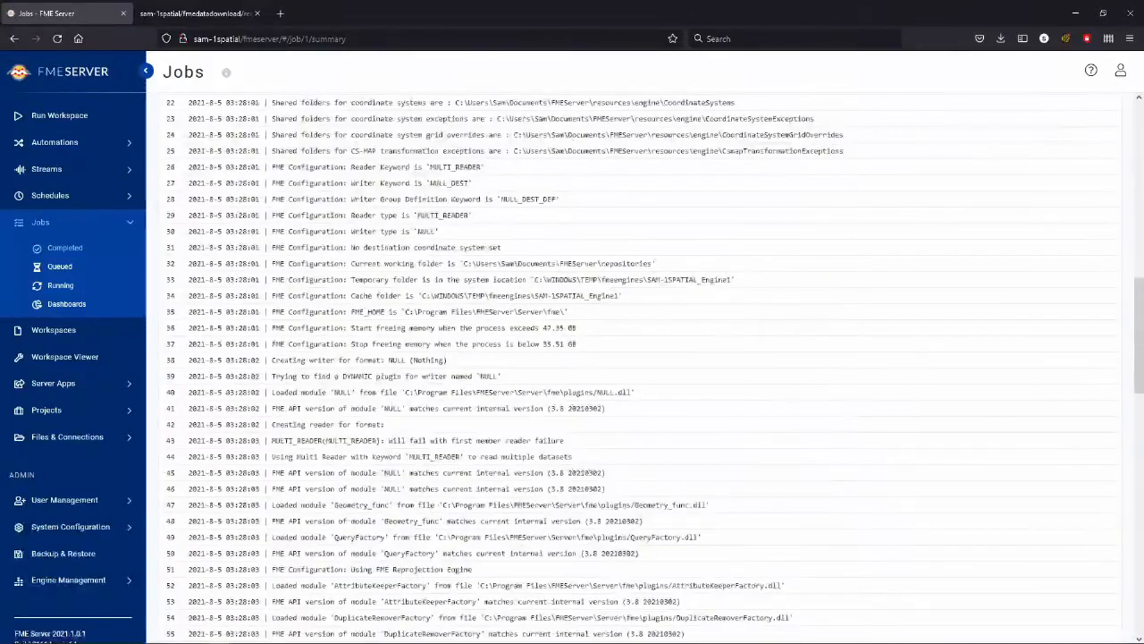
pyautogui.scroll(16, 644, 376)
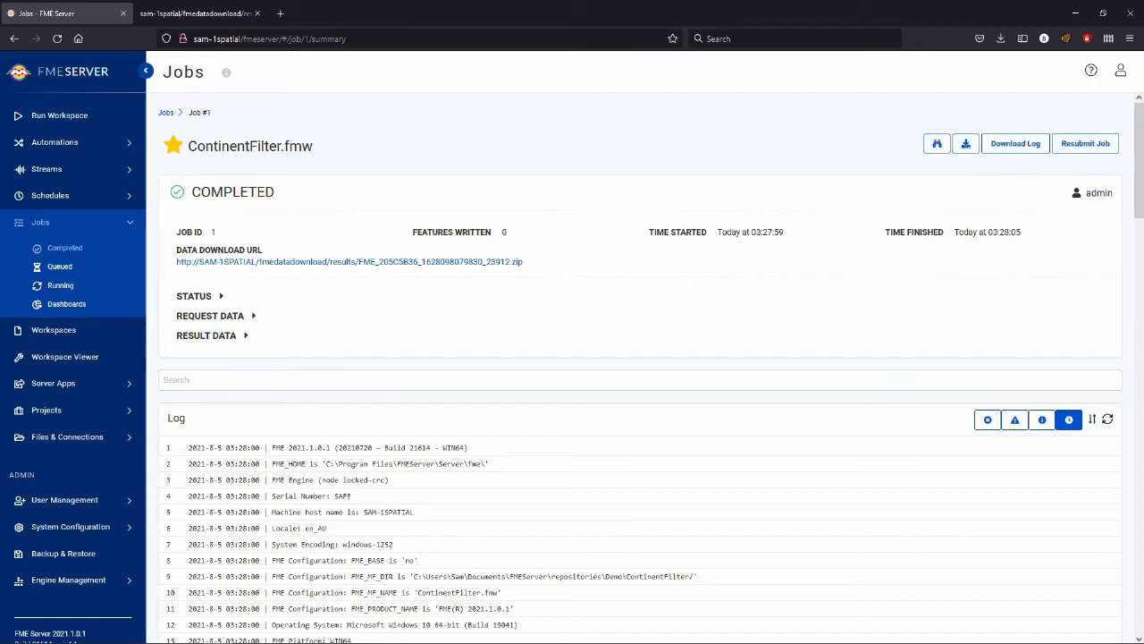
pyautogui.scroll(-1, 640, 376)
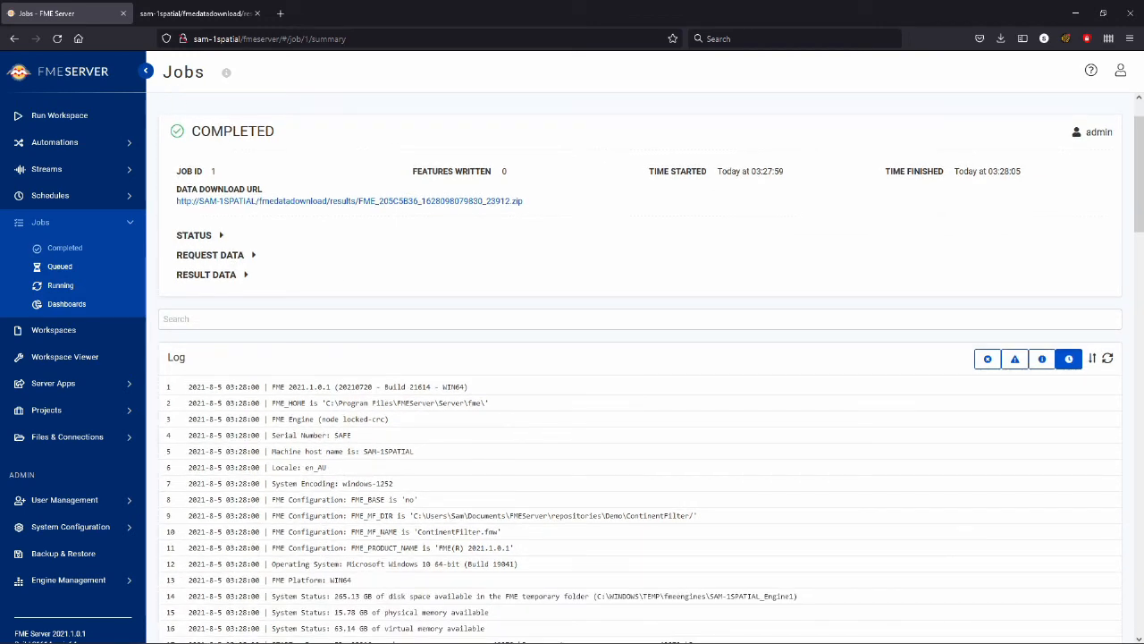
pyautogui.click(200, 235)
pyautogui.scroll(-1, 200, 236)
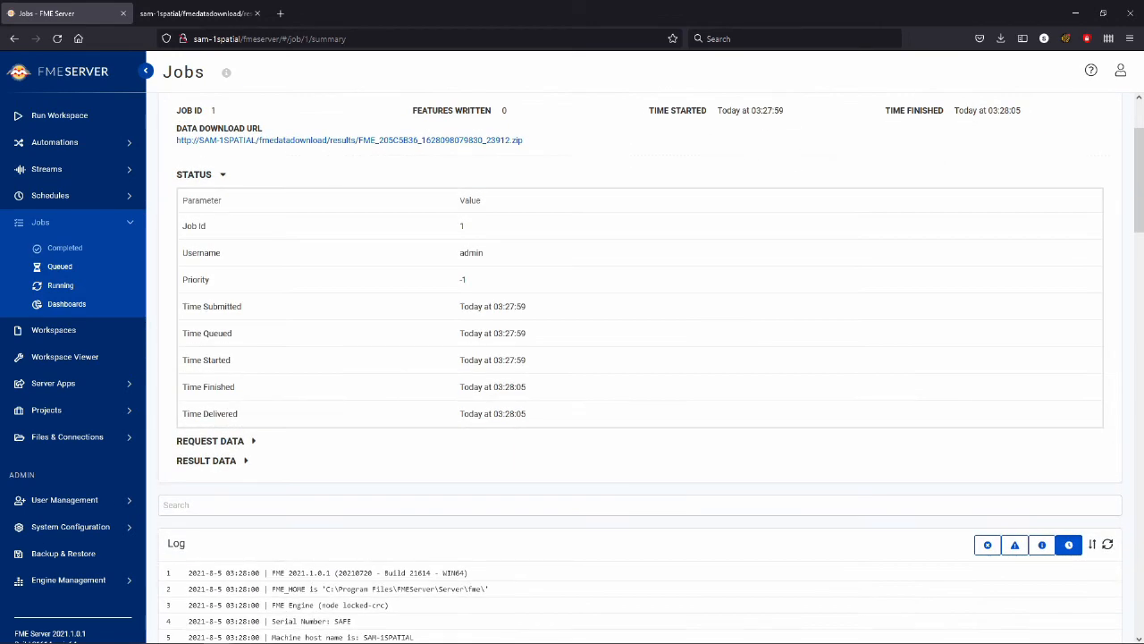
pyautogui.click(200, 174)
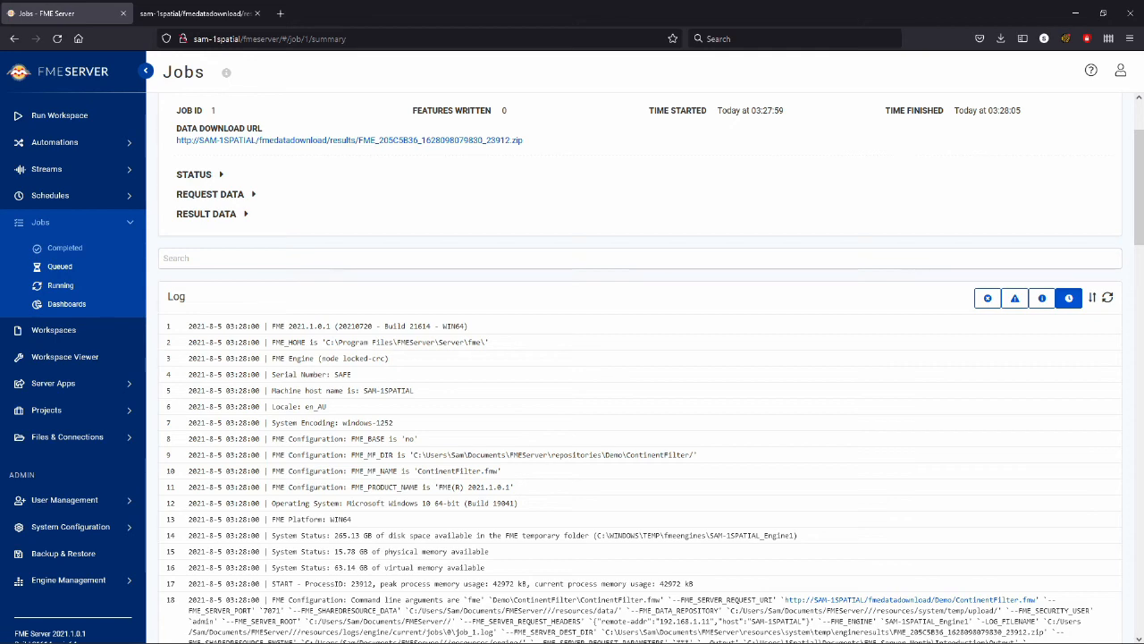
pyautogui.scroll(1, 640, 375)
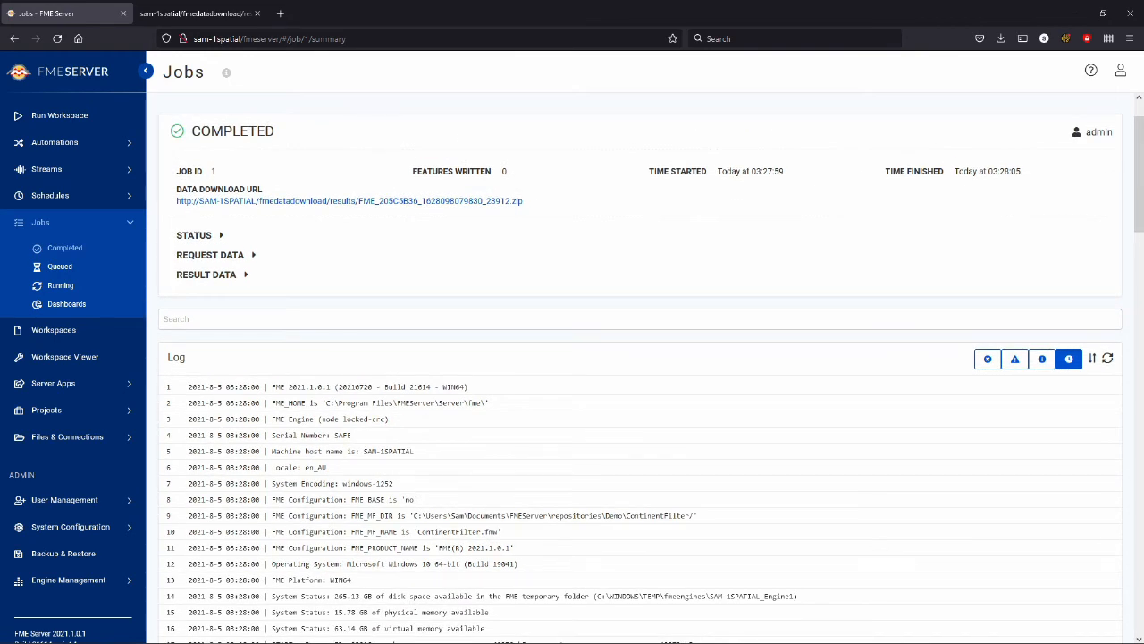
pyautogui.scroll(1, 634, 367)
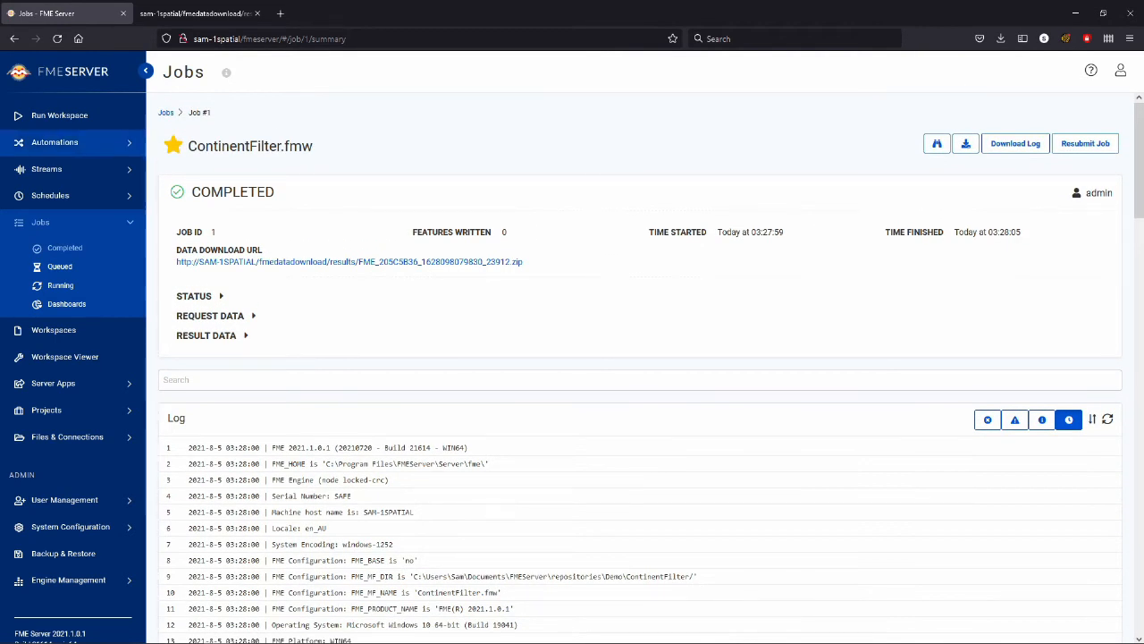
pyautogui.click(60, 116)
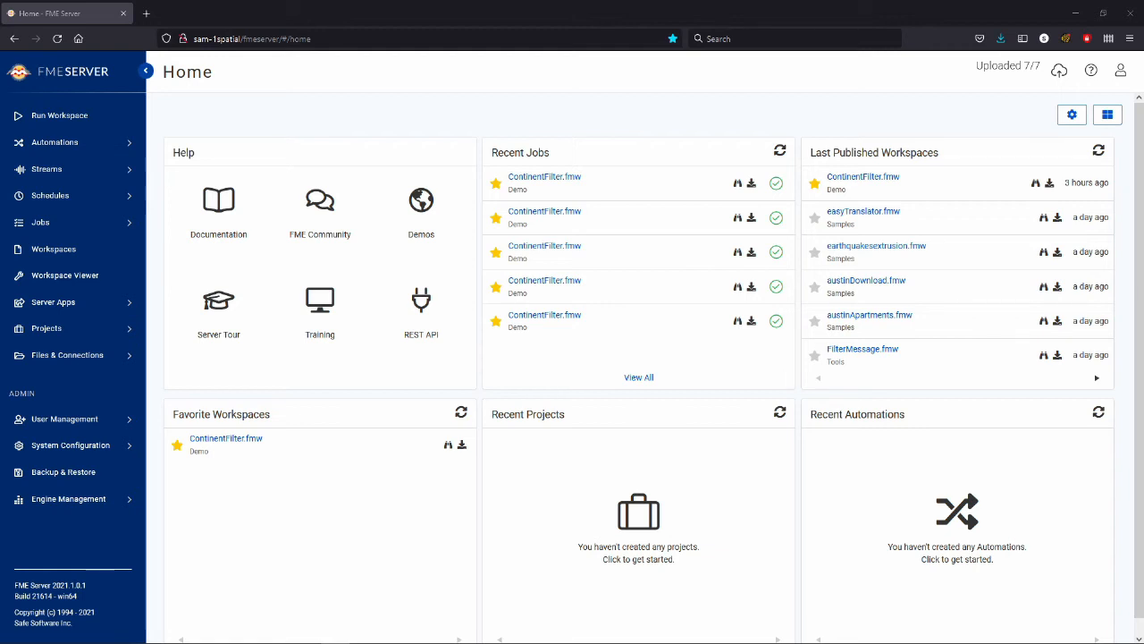
# Step: Start a new database connection named Demo with the PostgreSQL type to view its settings, and cancel it
pyautogui.click(67, 355)
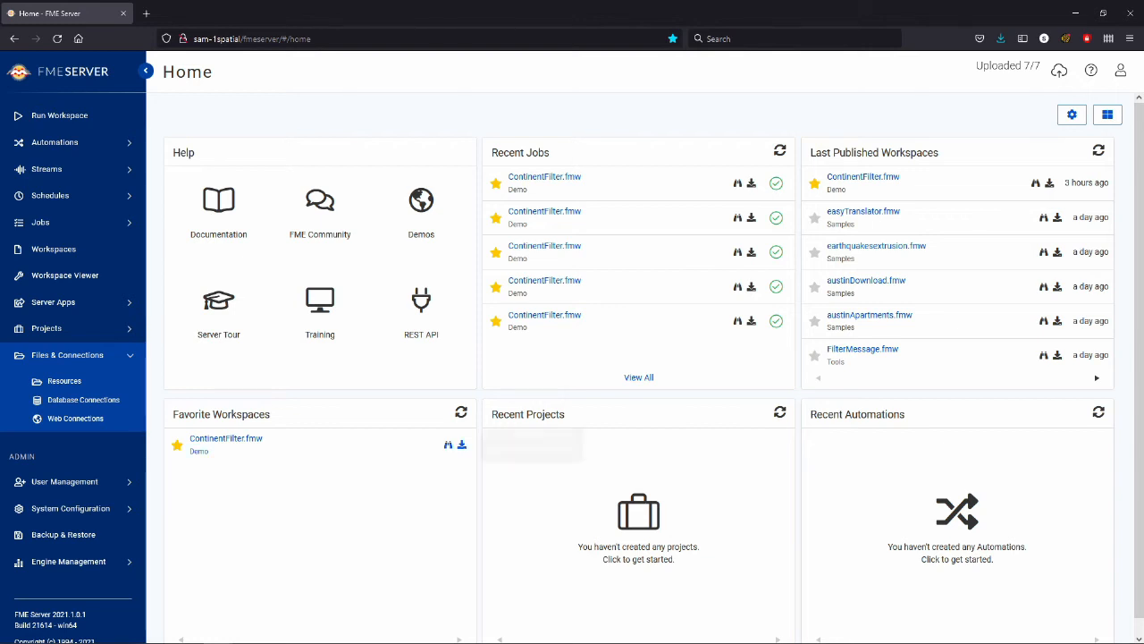
pyautogui.click(83, 400)
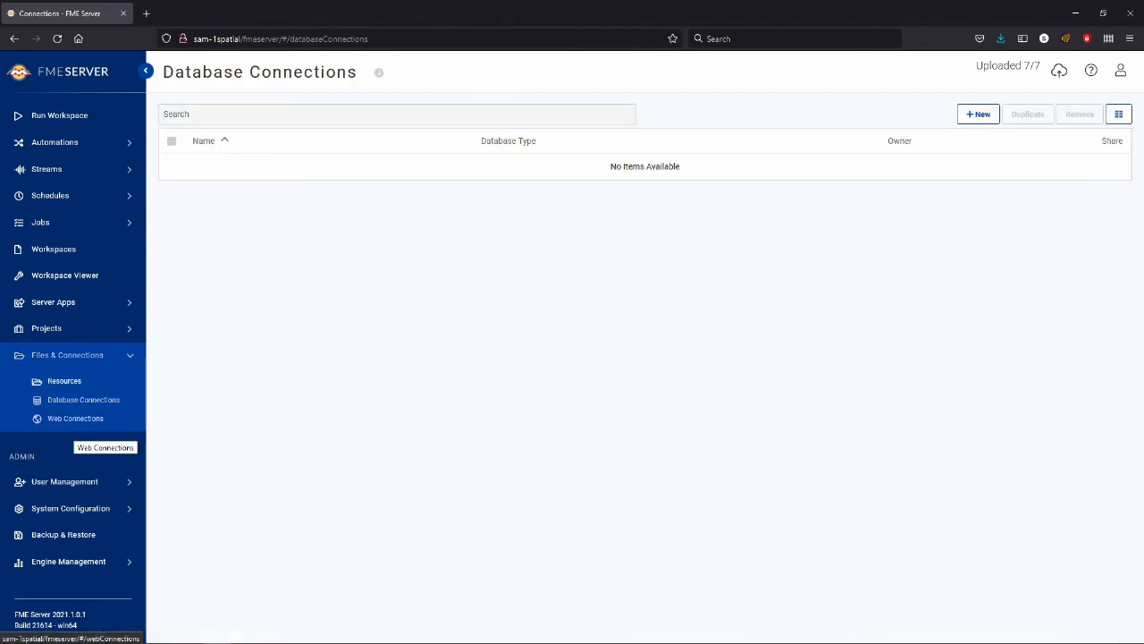
pyautogui.click(978, 114)
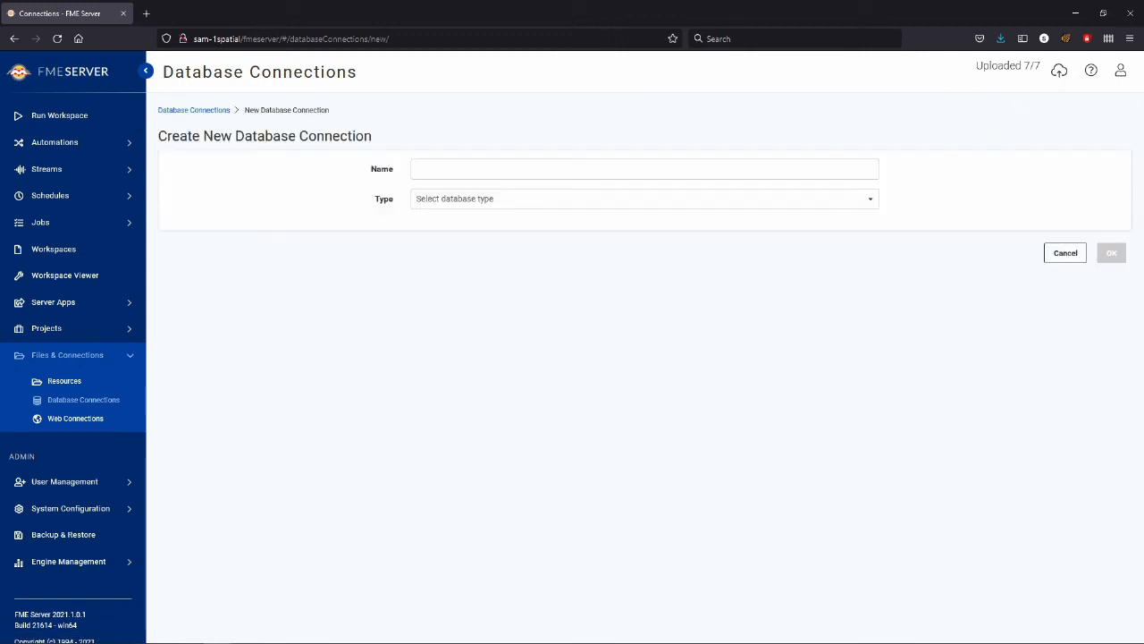
pyautogui.click(643, 170)
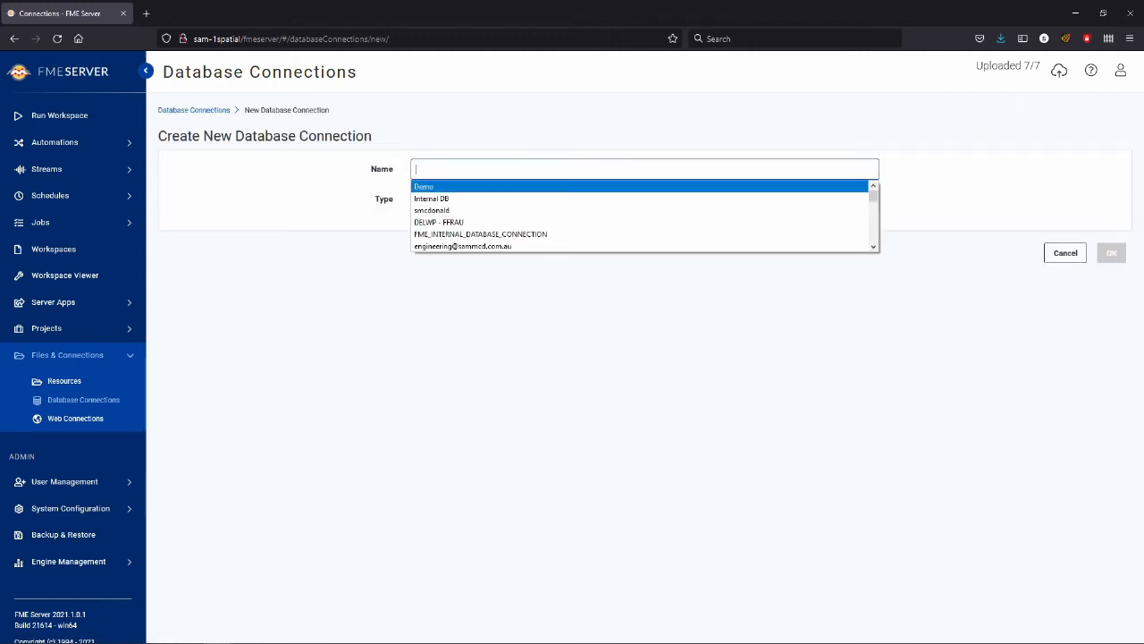
pyautogui.press('Return')
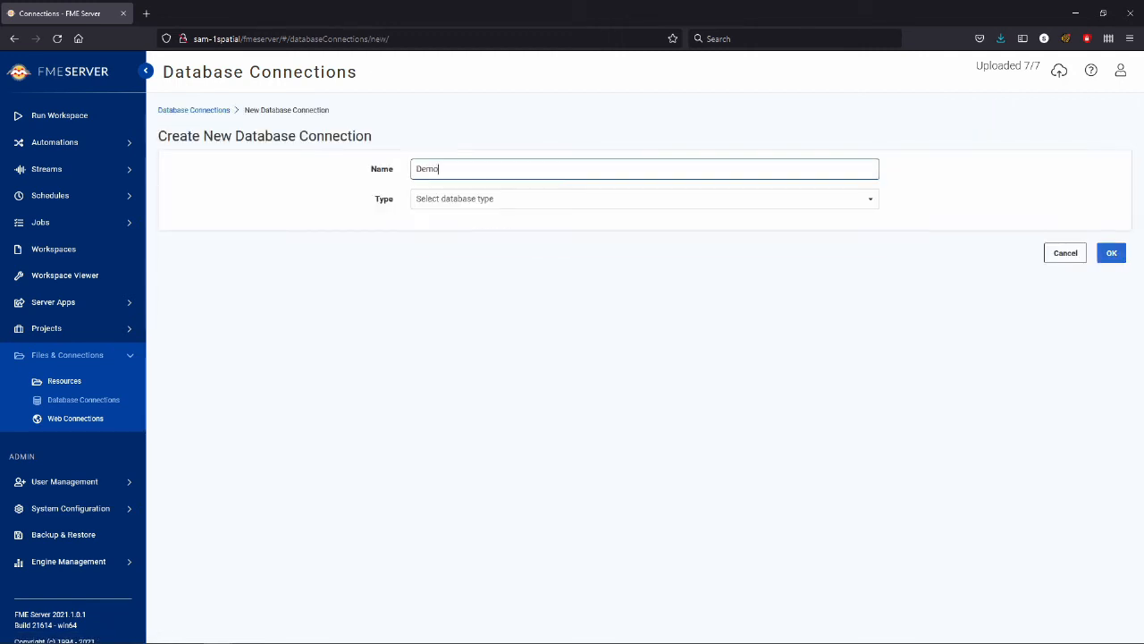
pyautogui.click(644, 199)
pyautogui.scroll(-8, 643, 244)
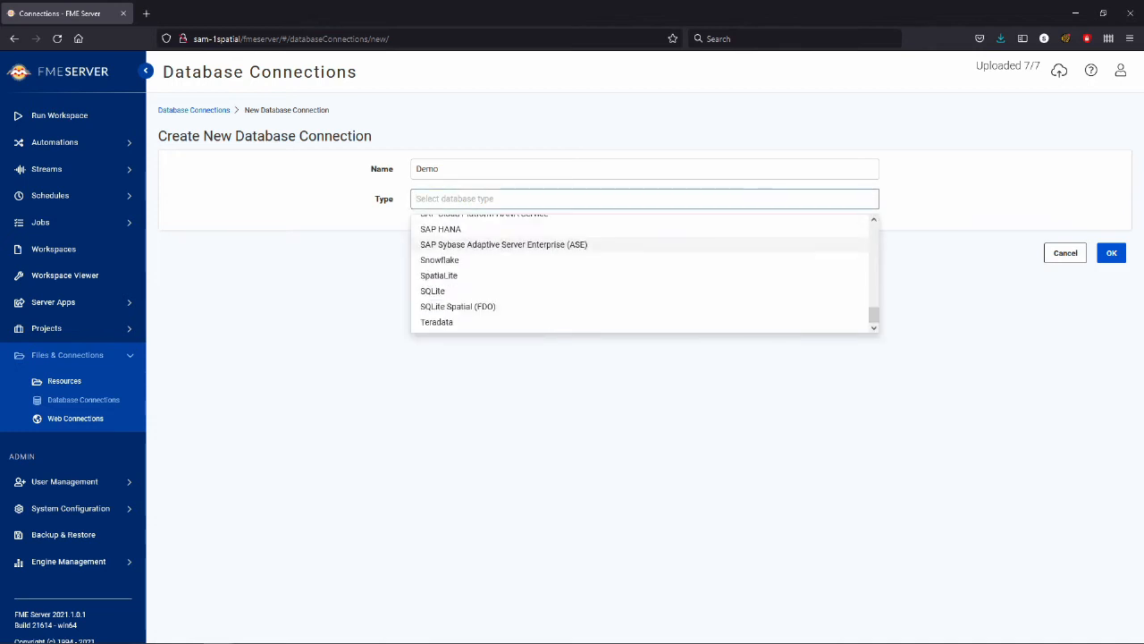
pyautogui.scroll(1, 643, 290)
pyautogui.press('Escape')
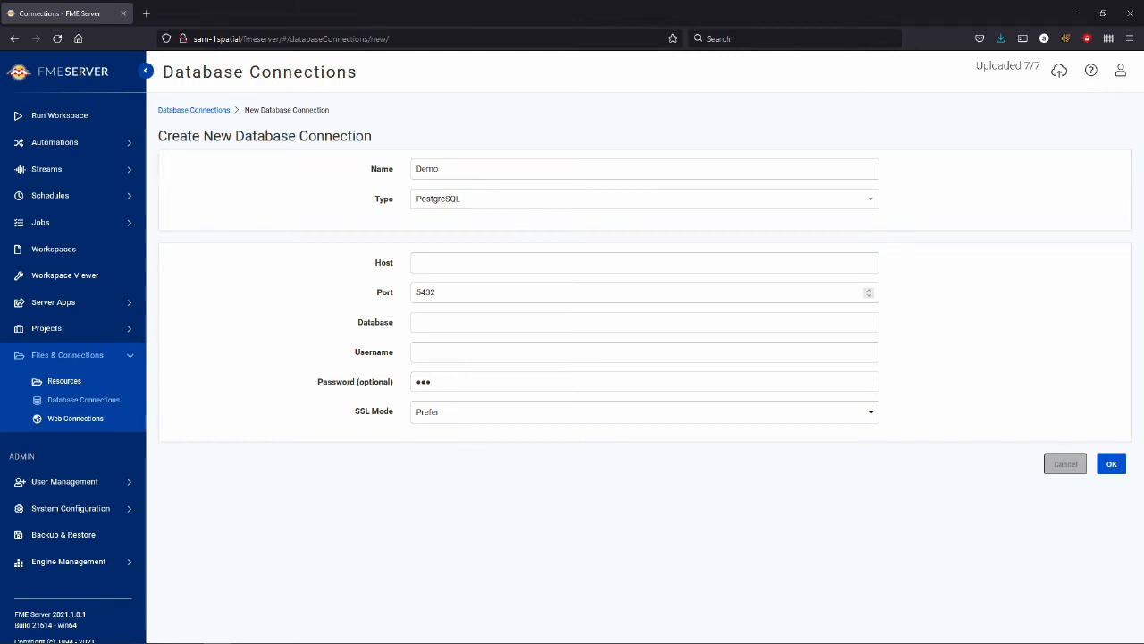
pyautogui.click(1064, 463)
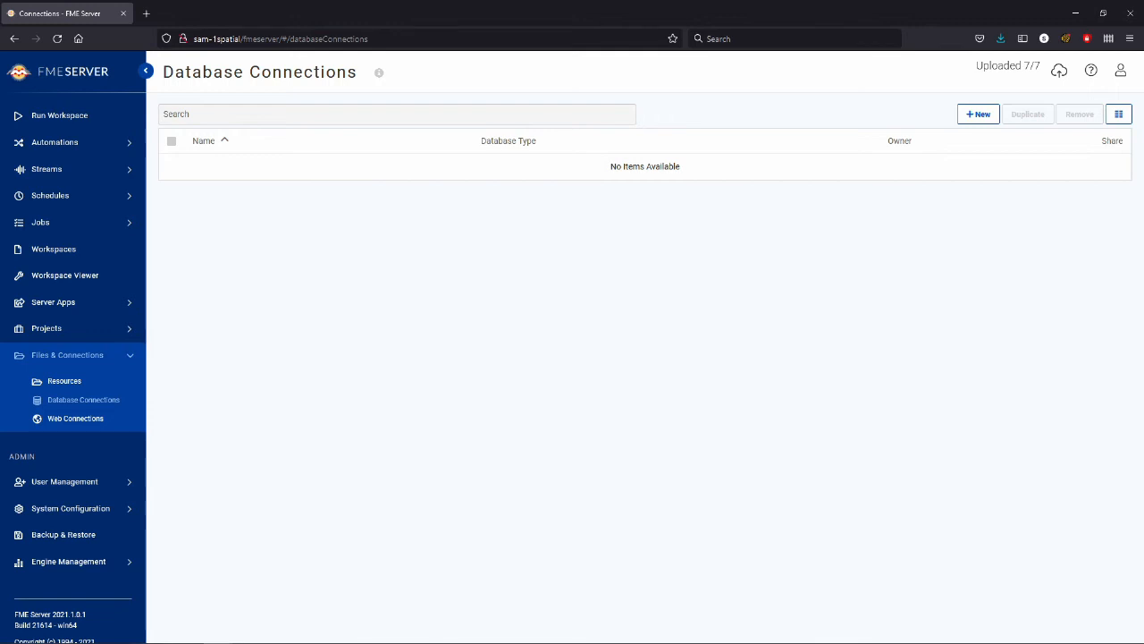
# Step: Create a folder named Data For Continents inside the shared Data resource
pyautogui.click(65, 381)
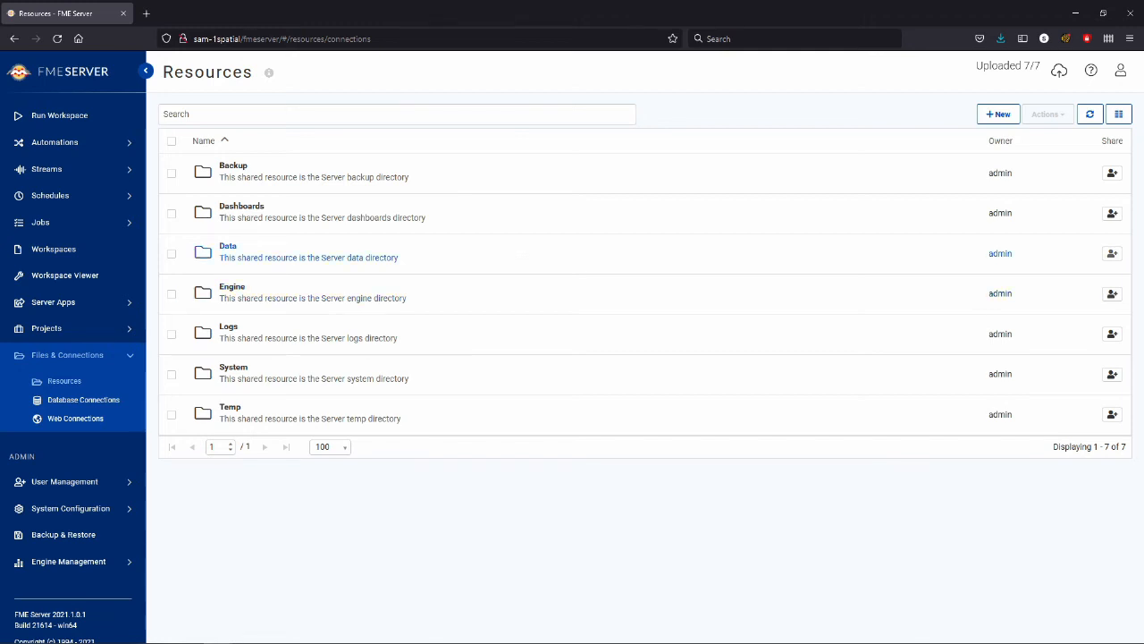
pyautogui.click(228, 246)
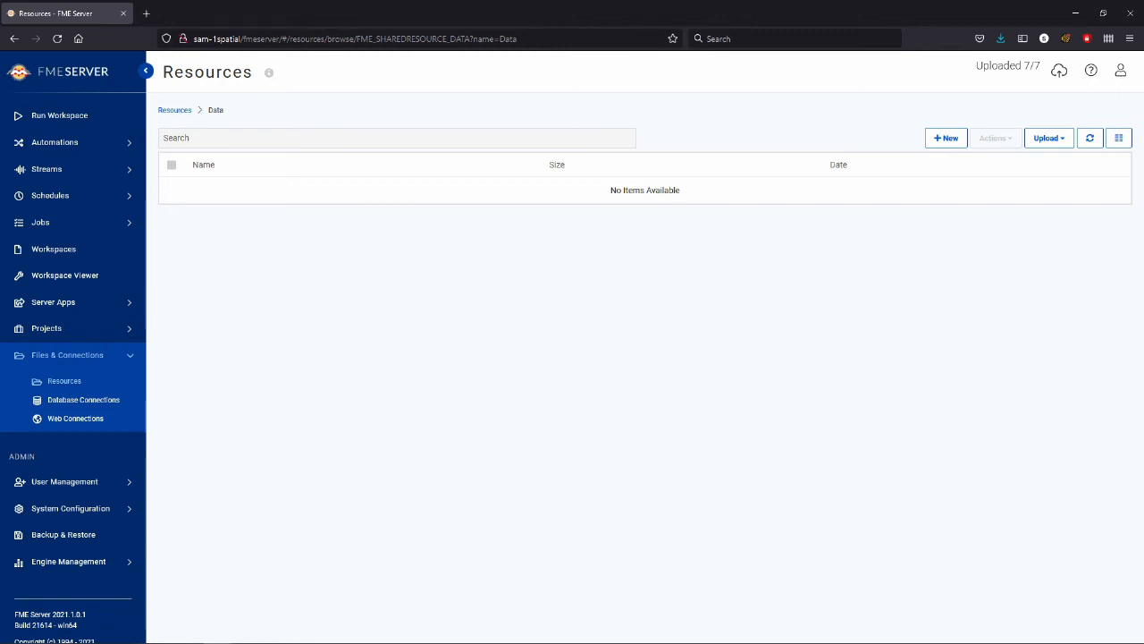
pyautogui.click(946, 137)
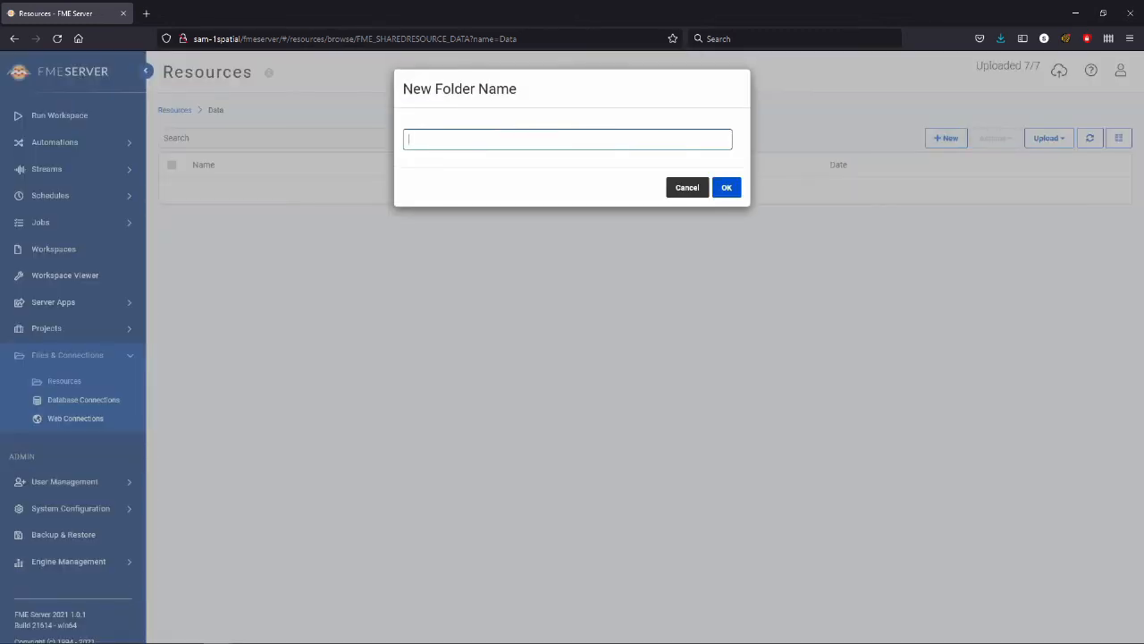
pyautogui.write('Data For Continents')
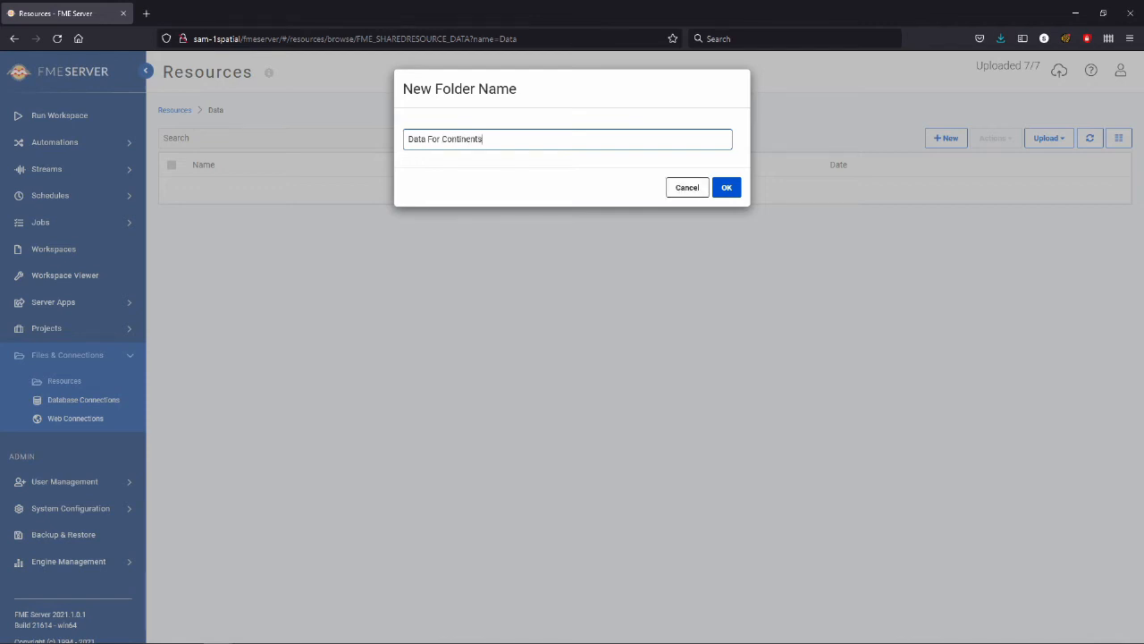
pyautogui.click(726, 188)
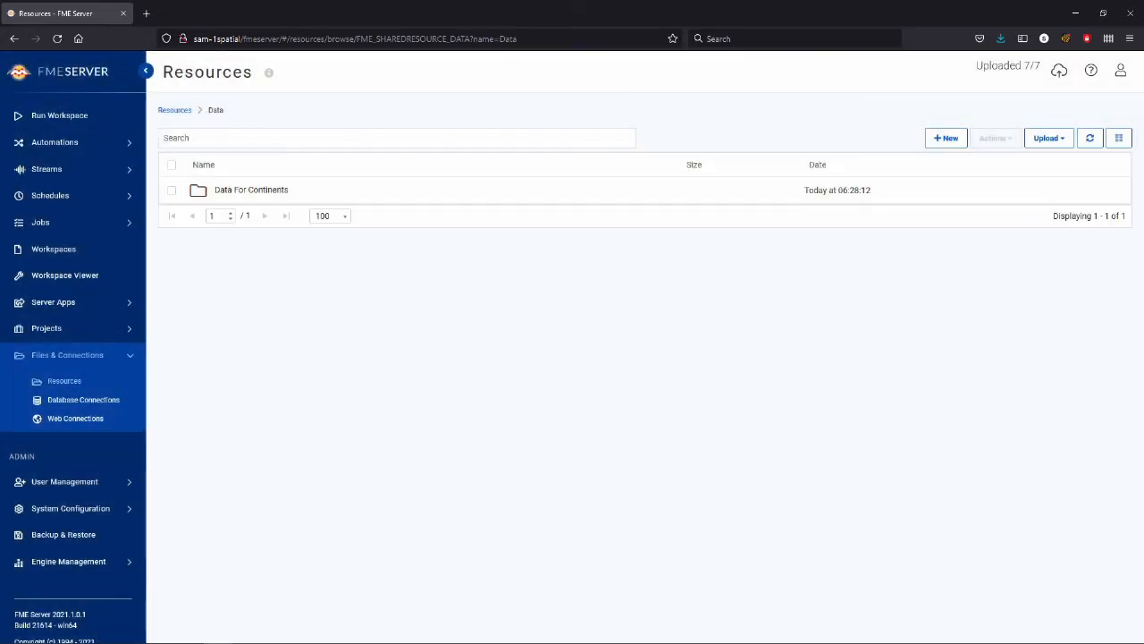
# Step: Upload the seven ne_10m_admin_0_countries shapefile files into the Data For Continents folder of the shared Data resource
pyautogui.click(59, 116)
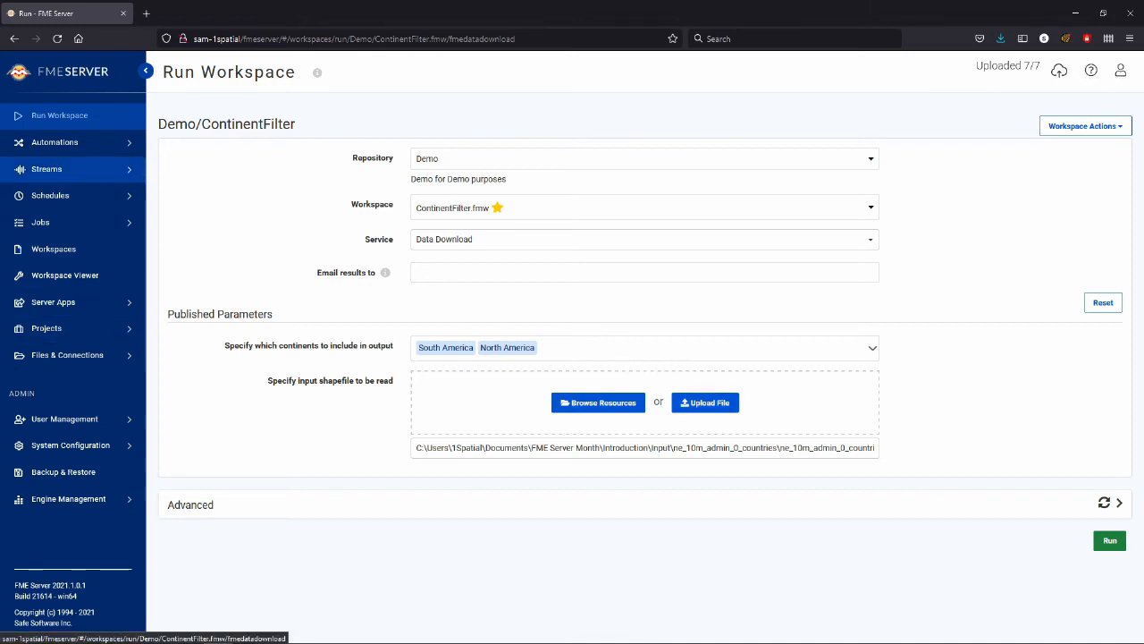
pyautogui.click(67, 355)
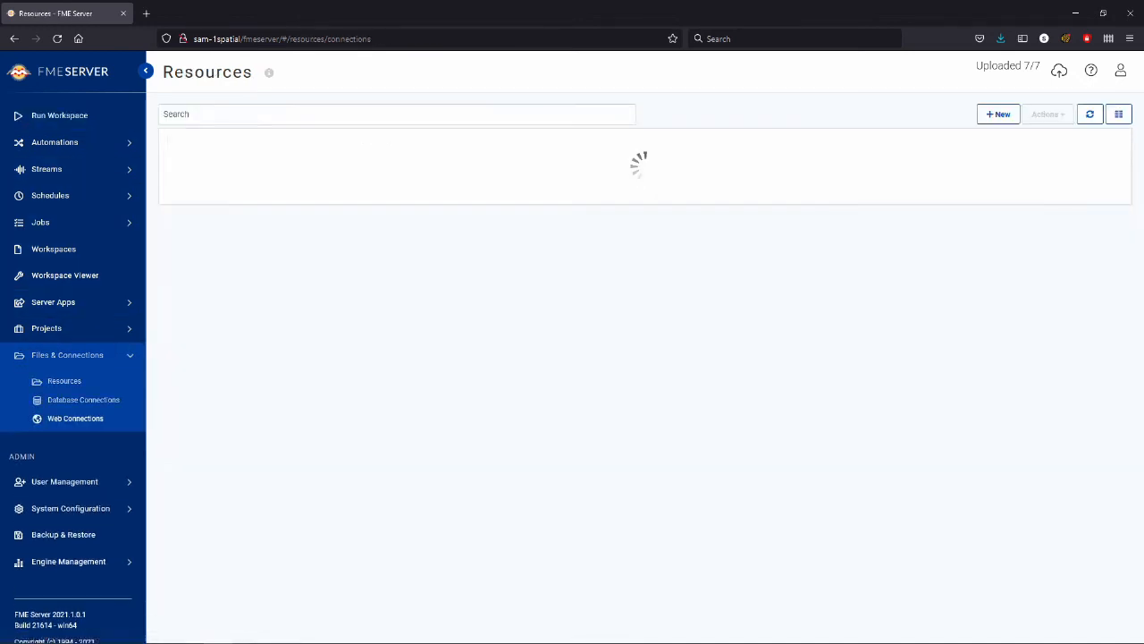
pyautogui.click(225, 245)
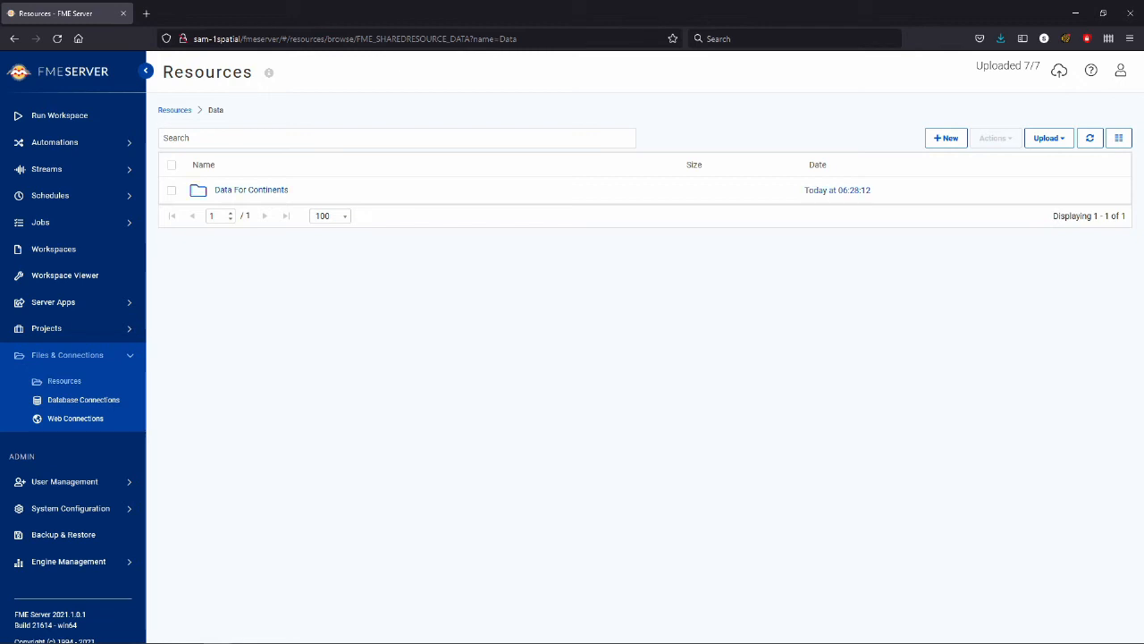
pyautogui.click(251, 190)
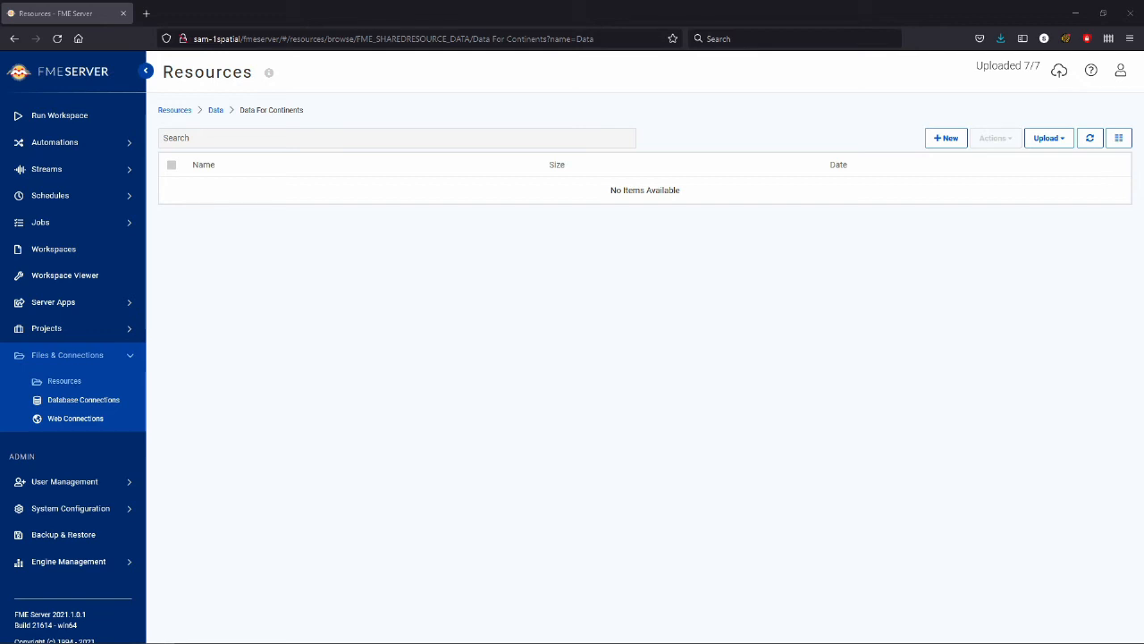
pyautogui.moveTo(2, 286); pyautogui.dragTo(294, 286)
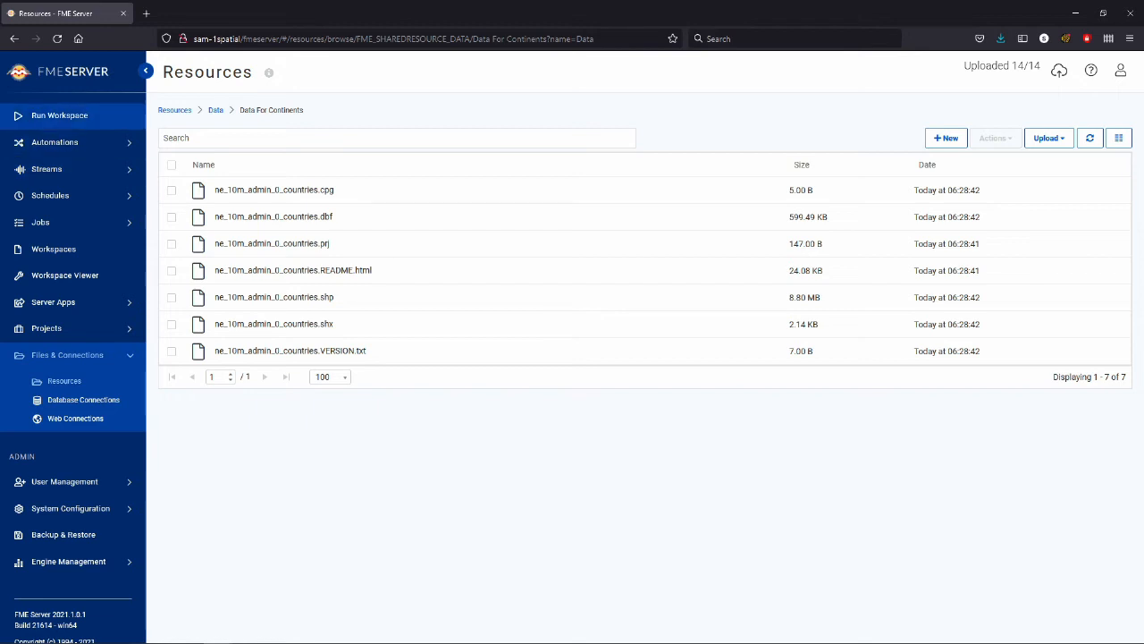
# Step: Set the ContinentFilter workspace's input shapefile to ne_10m_admin_0_countries.shp from Data For Continents in the shared Data resource
pyautogui.click(59, 115)
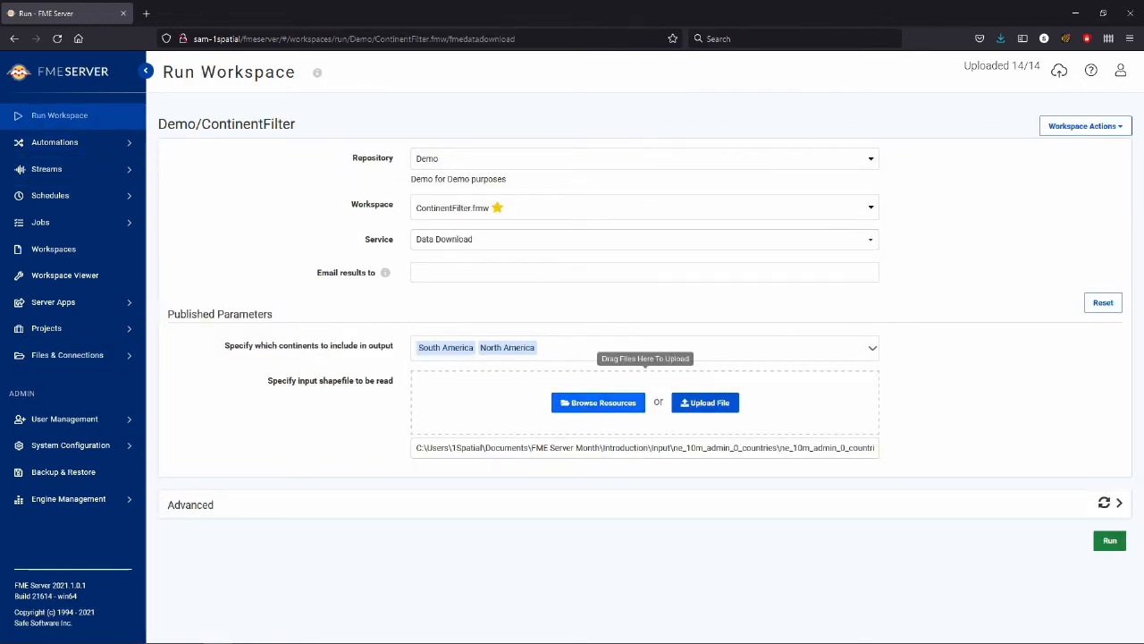
pyautogui.click(598, 402)
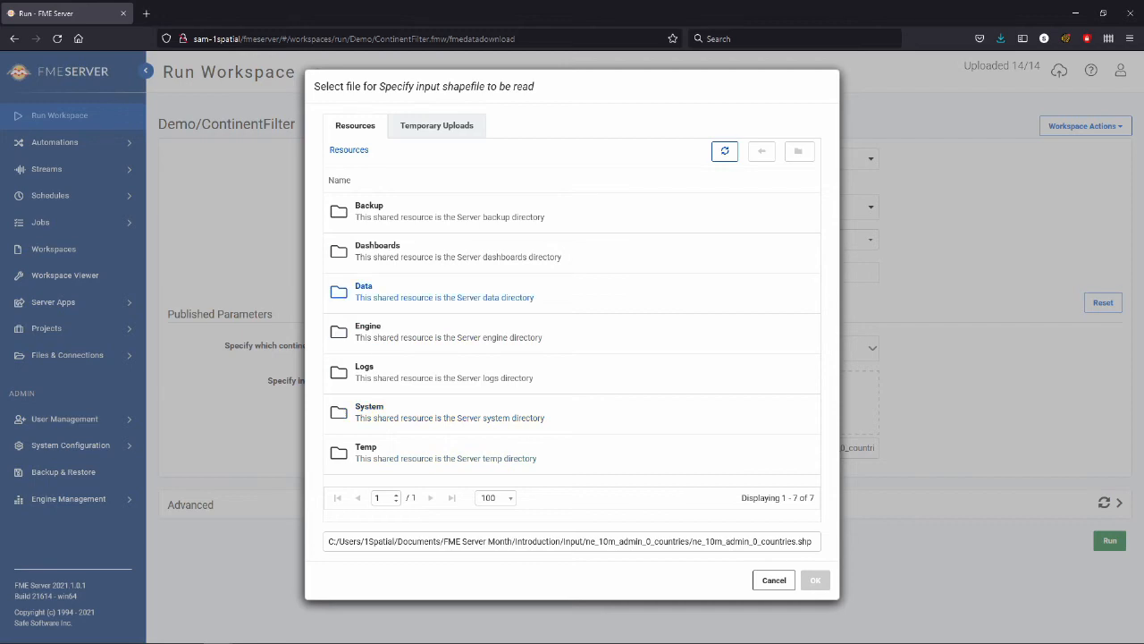
pyautogui.doubleClick(363, 286)
pyautogui.doubleClick(357, 205)
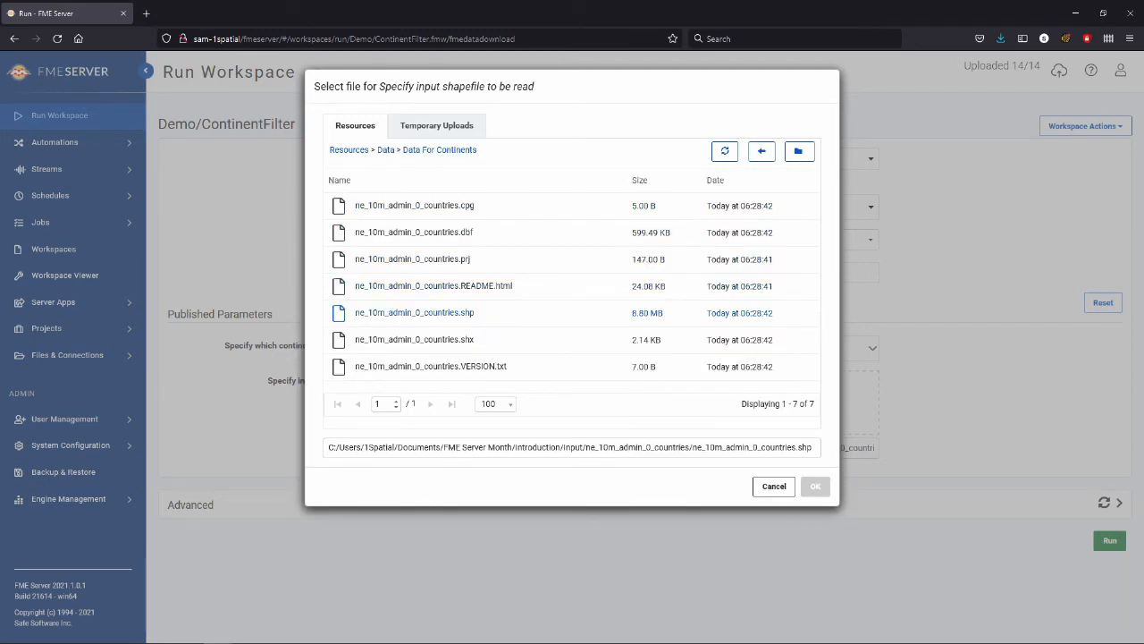
pyautogui.click(414, 312)
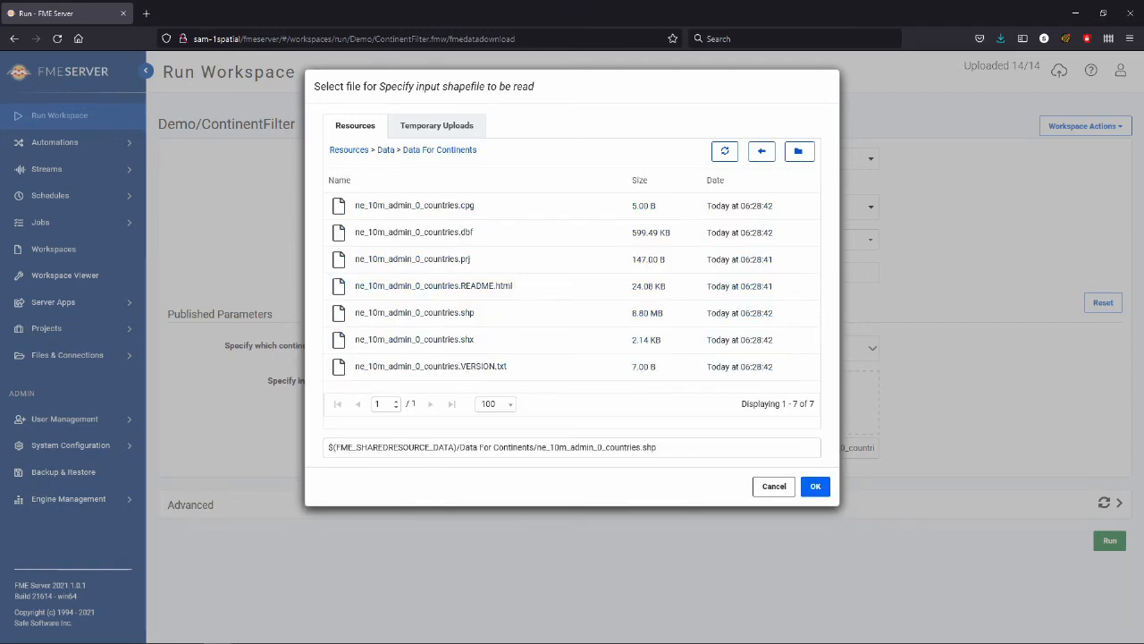
pyautogui.click(815, 486)
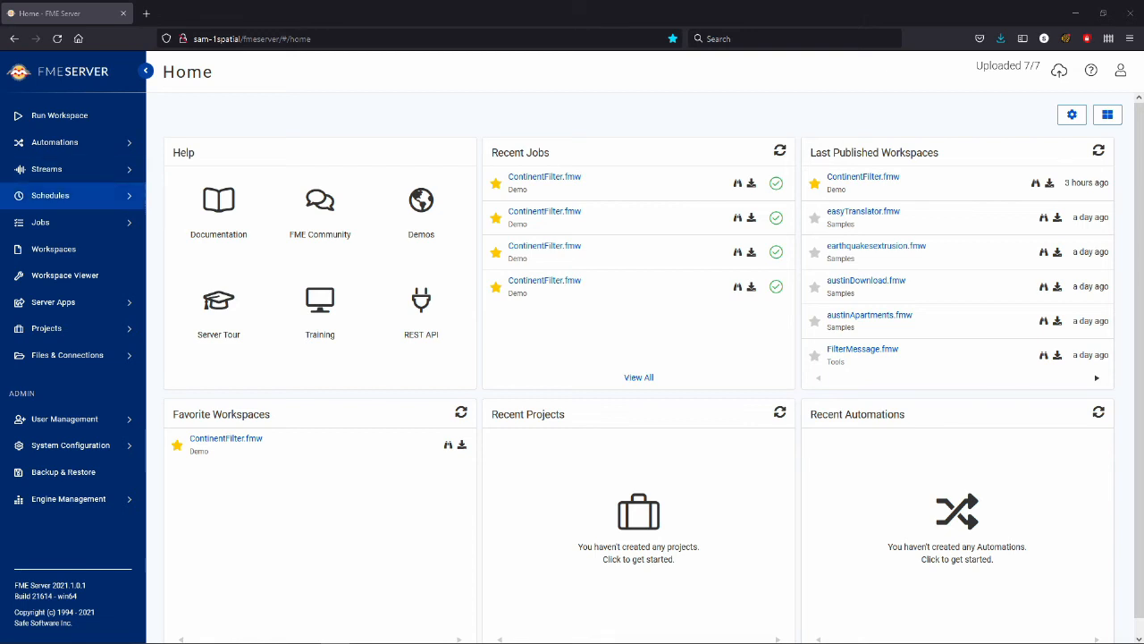
# Step: Start a new schedule named Demo and assign it to a newly created category named Demo
pyautogui.click(50, 195)
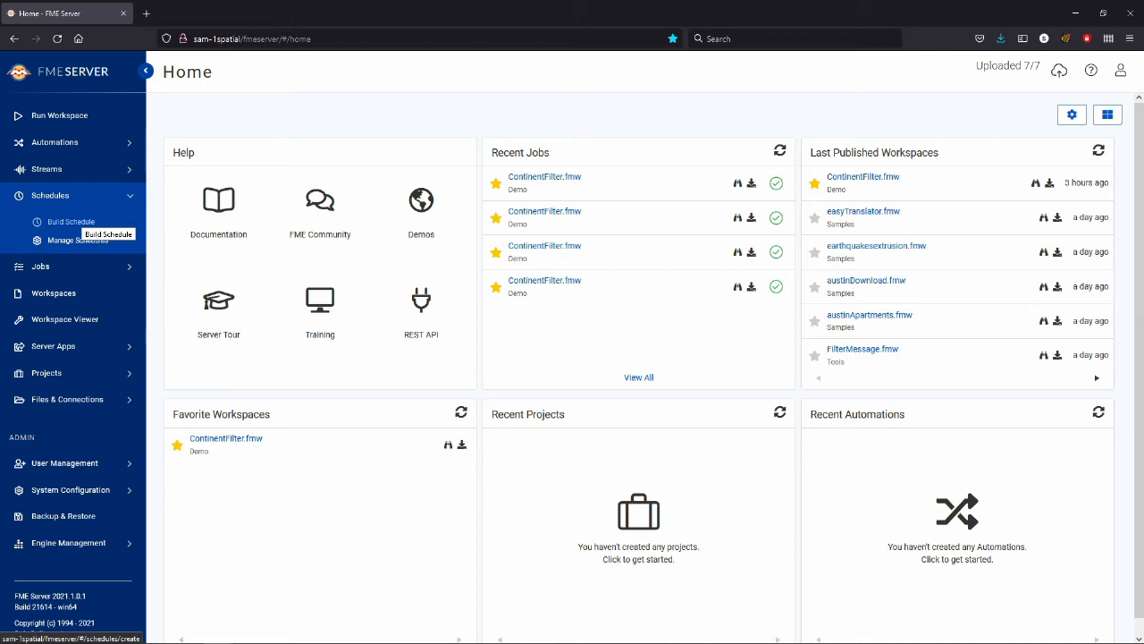
pyautogui.click(70, 221)
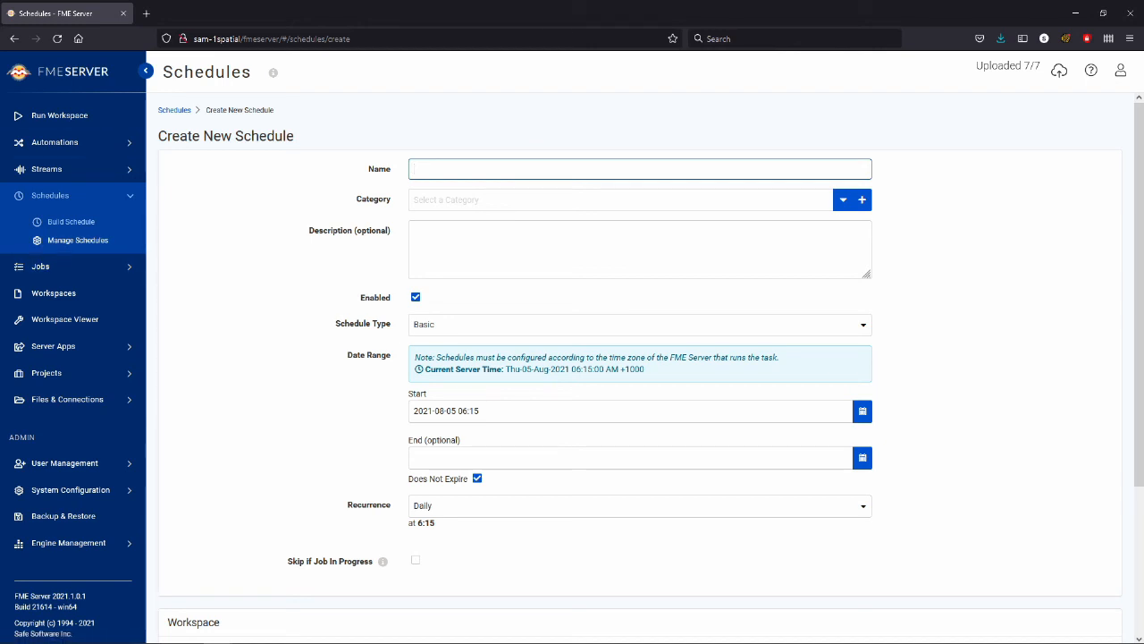
pyautogui.write('Demo')
pyautogui.press('Tab')
pyautogui.press('Tab')
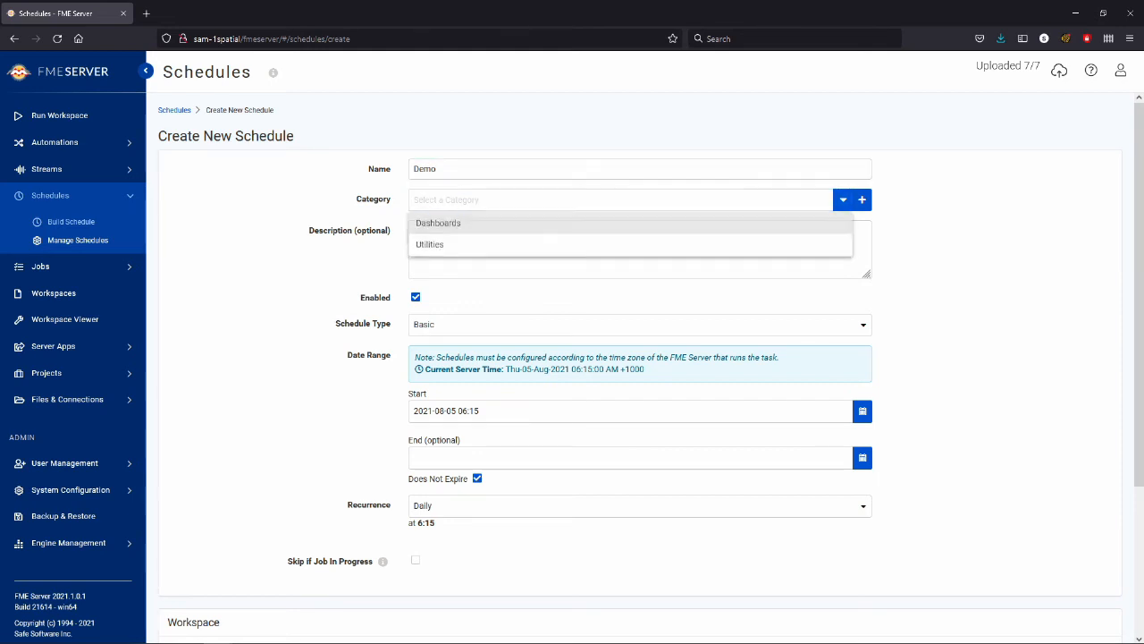
pyautogui.press('Tab')
pyautogui.press('Return')
pyautogui.write('Demo')
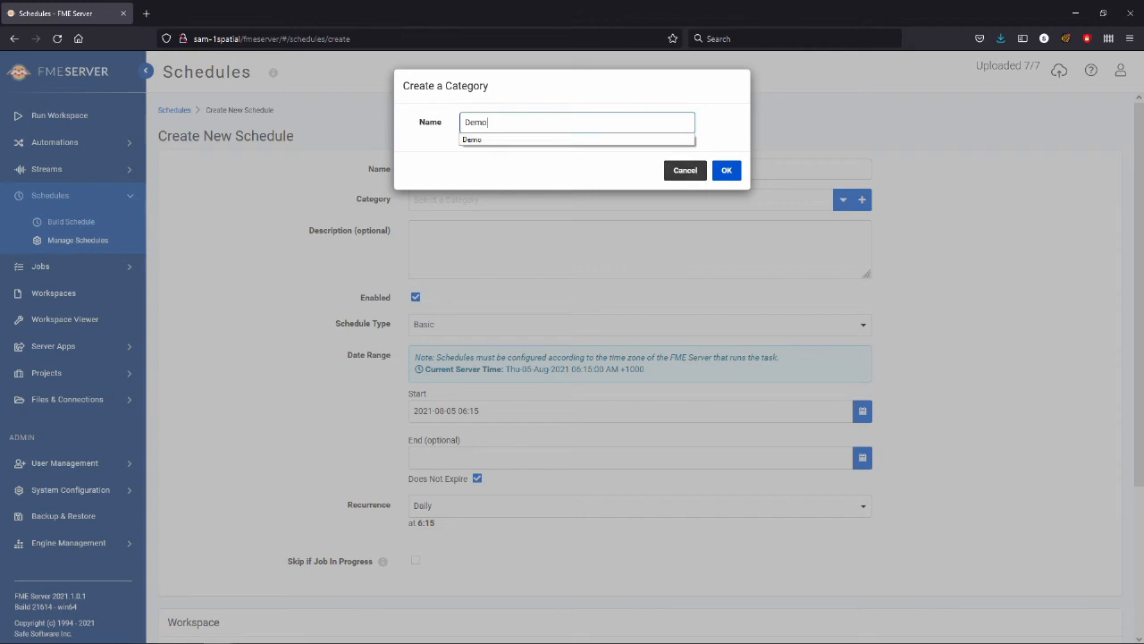
pyautogui.click(616, 140)
pyautogui.click(726, 170)
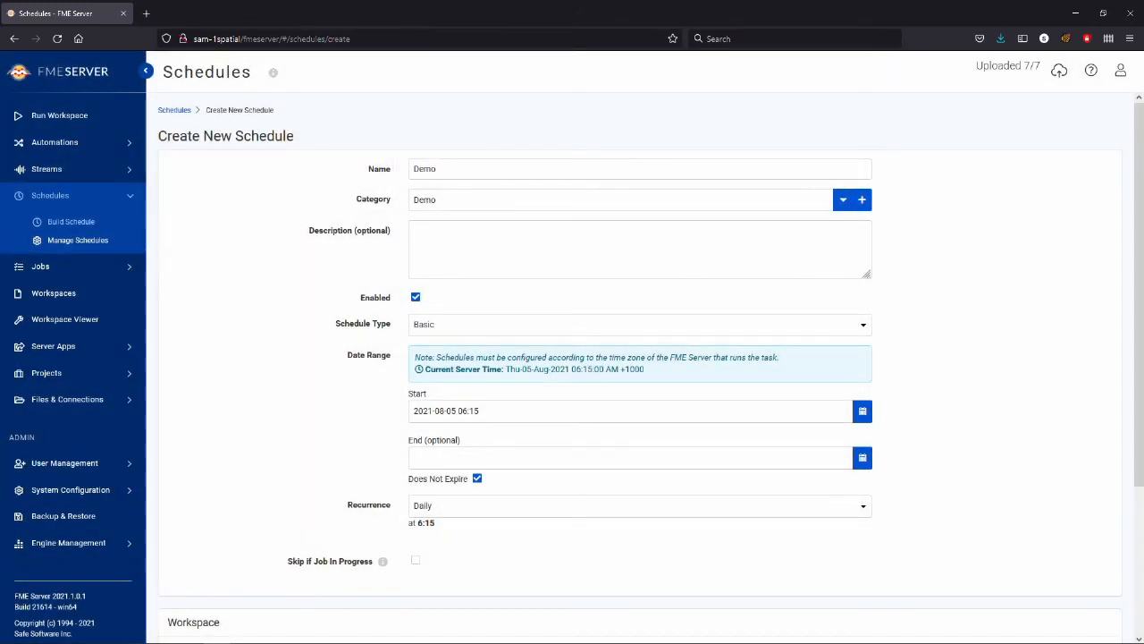
# Step: Review the available schedule types and set the Demo schedule's type to Repeat On Interval
pyautogui.scroll(-1, 626, 358)
pyautogui.scroll(-1, 626, 358)
pyautogui.scroll(1, 626, 357)
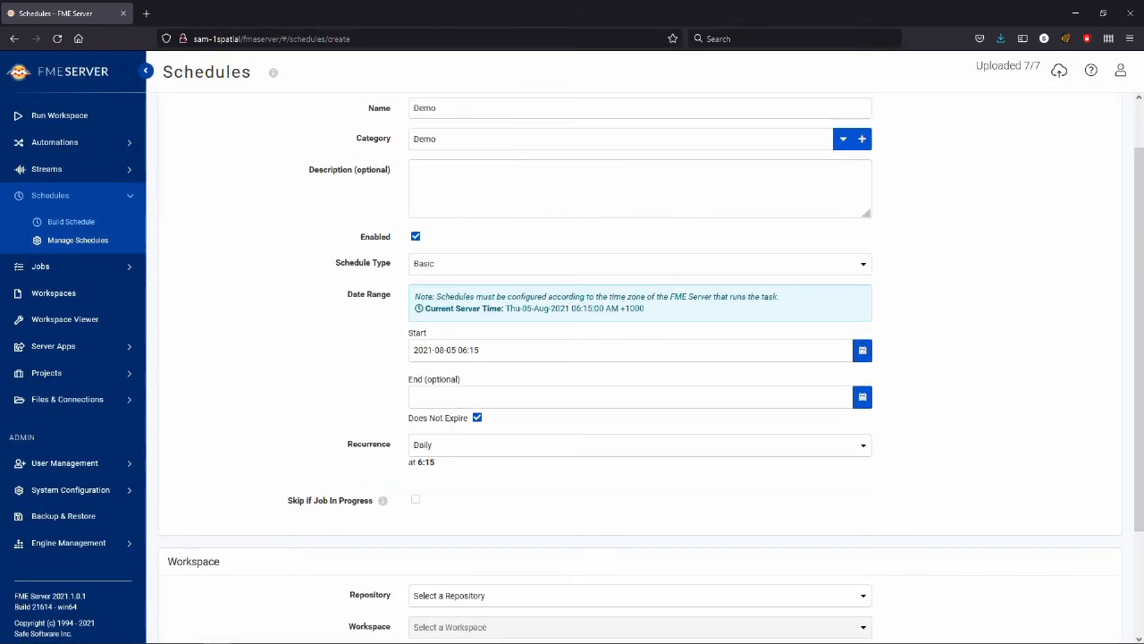
pyautogui.click(639, 264)
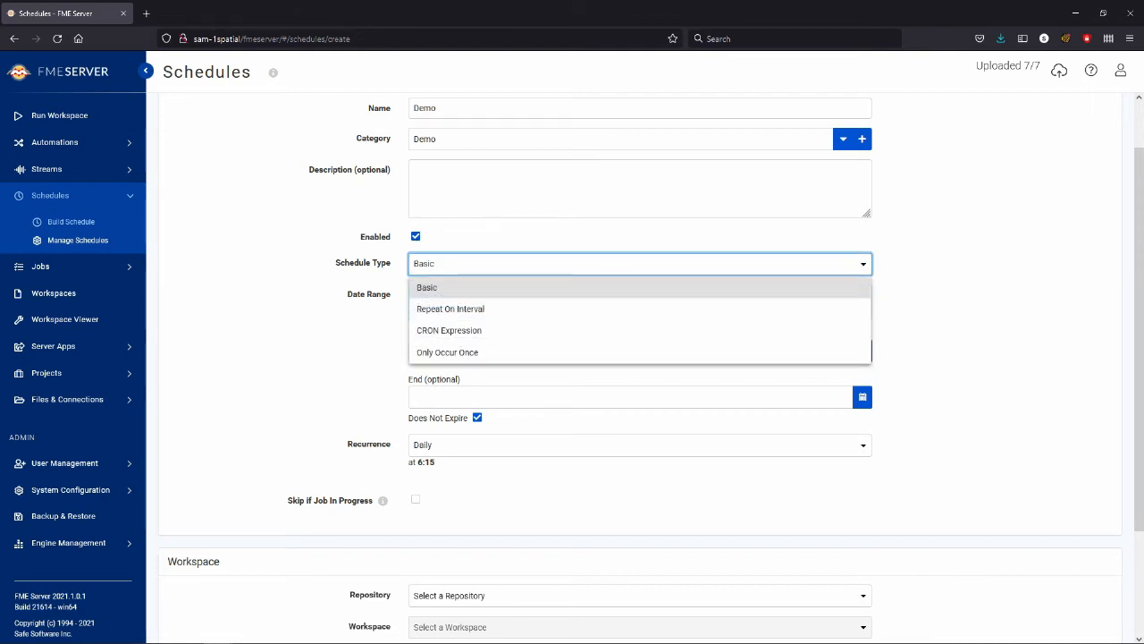
pyautogui.click(947, 344)
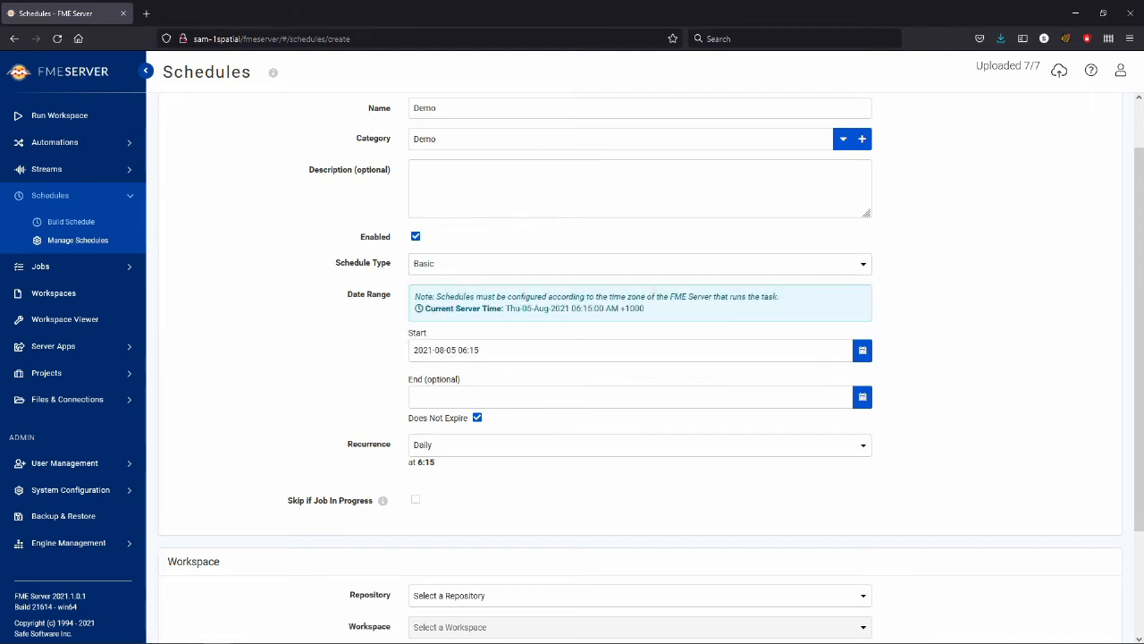
pyautogui.click(639, 263)
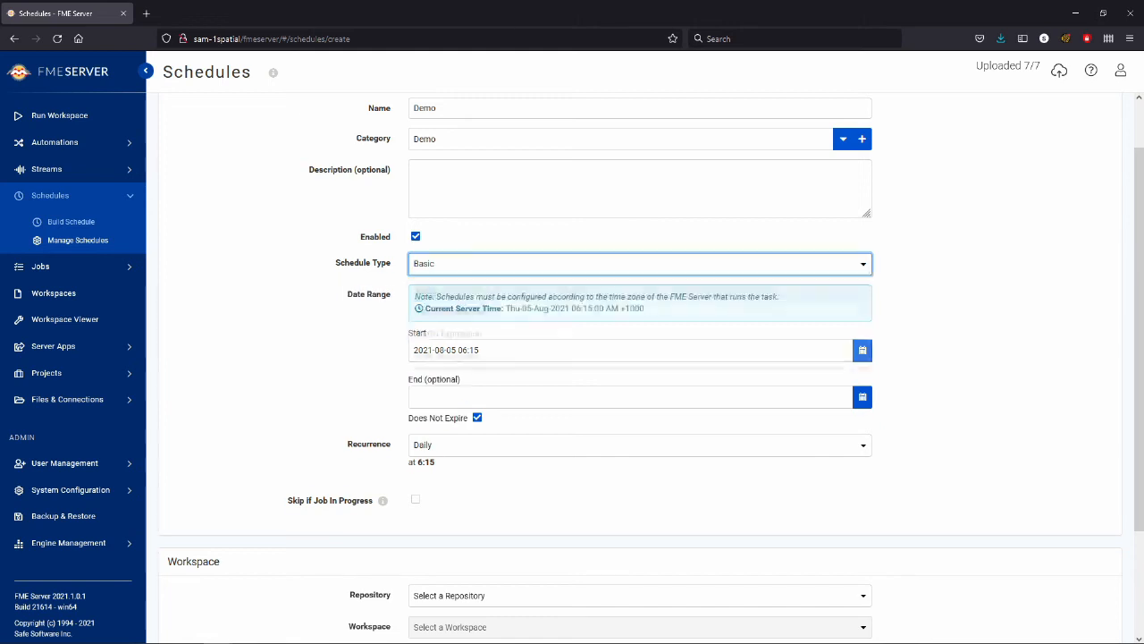
pyautogui.click(639, 446)
pyautogui.click(639, 264)
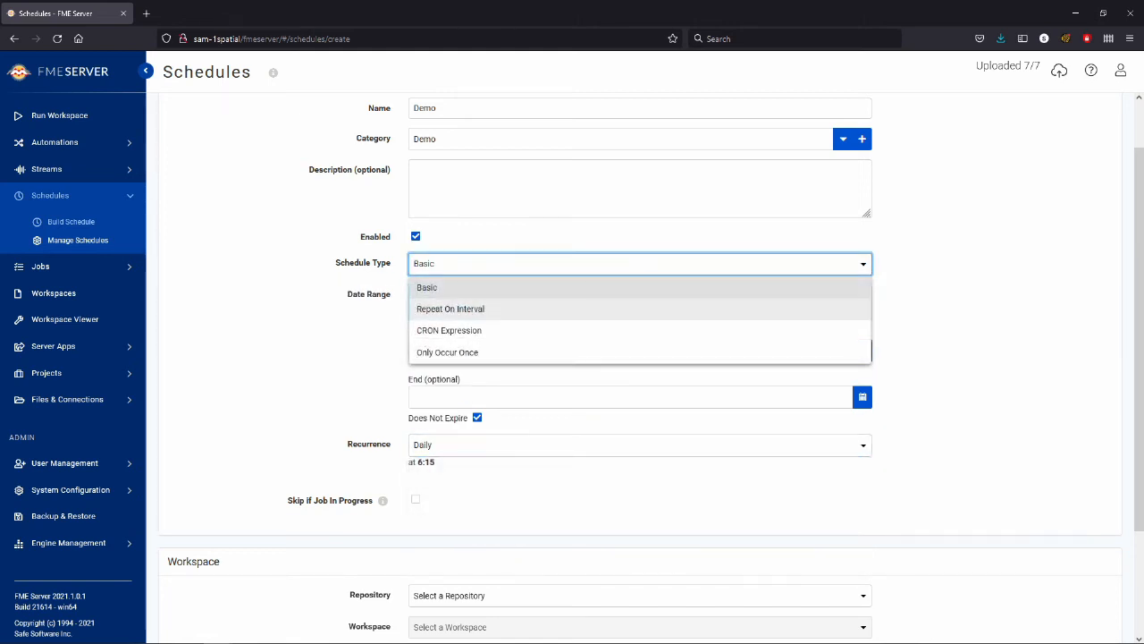
pyautogui.click(639, 310)
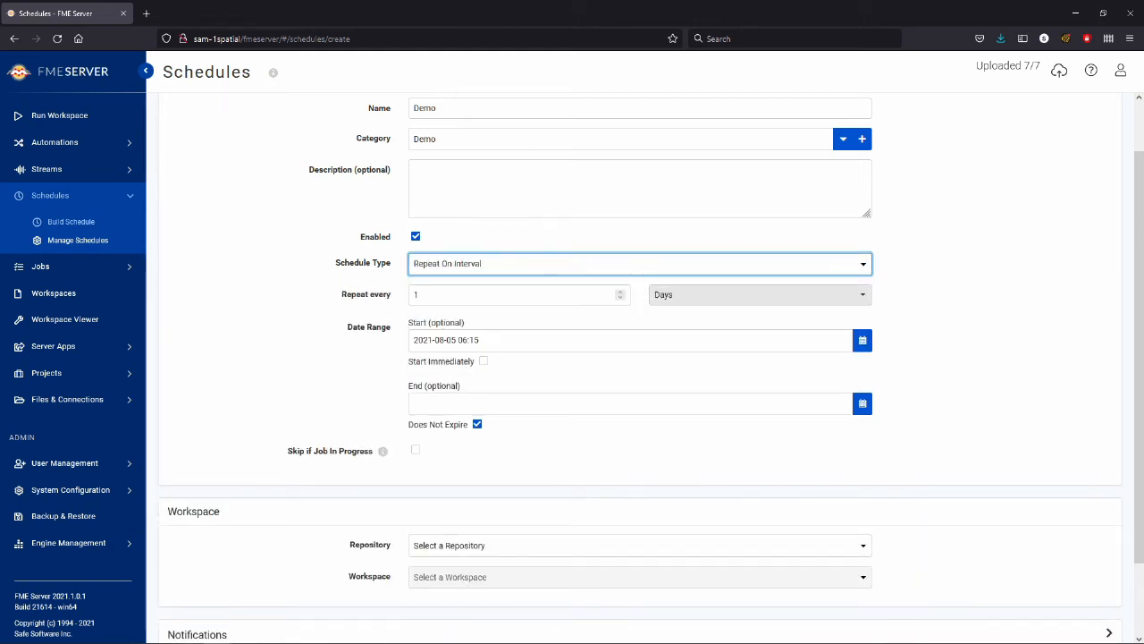
# Step: Examine the repeat interval's time units and the other schedule types, including CRON Expression and Only Occur Once
pyautogui.click(760, 294)
pyautogui.click(640, 263)
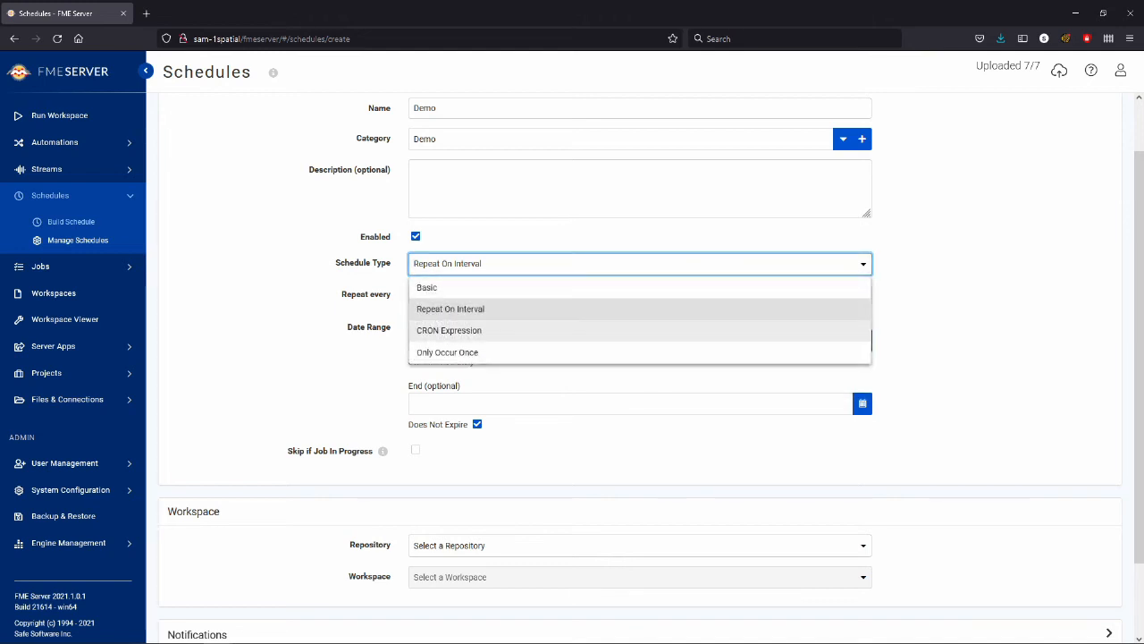
pyautogui.moveTo(466, 331); pyautogui.dragTo(399, 308)
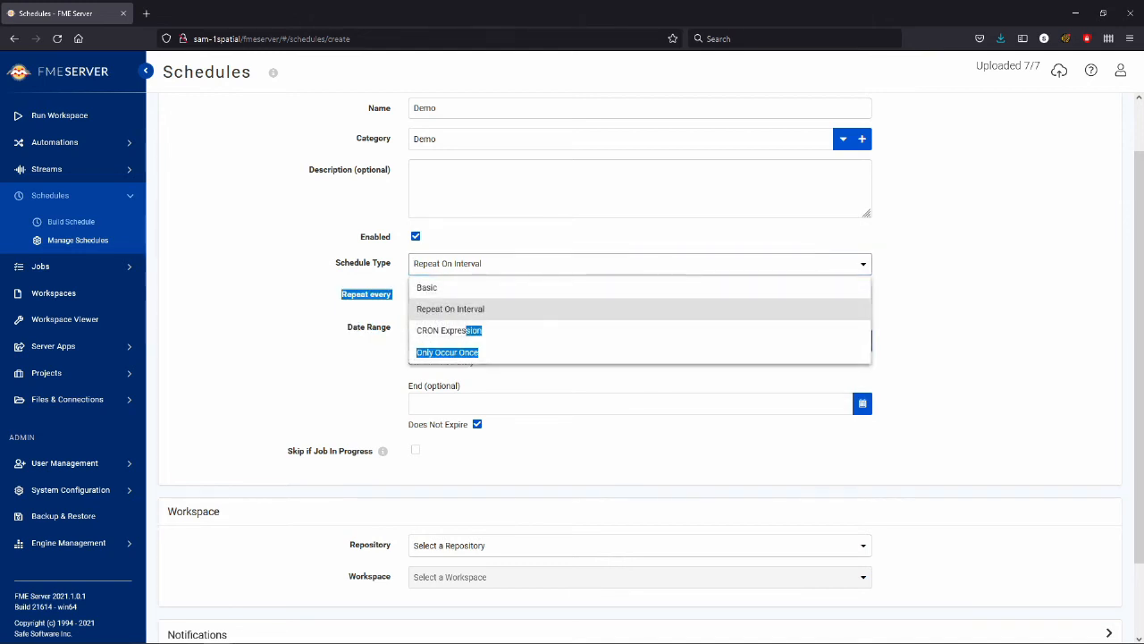
pyautogui.click(451, 309)
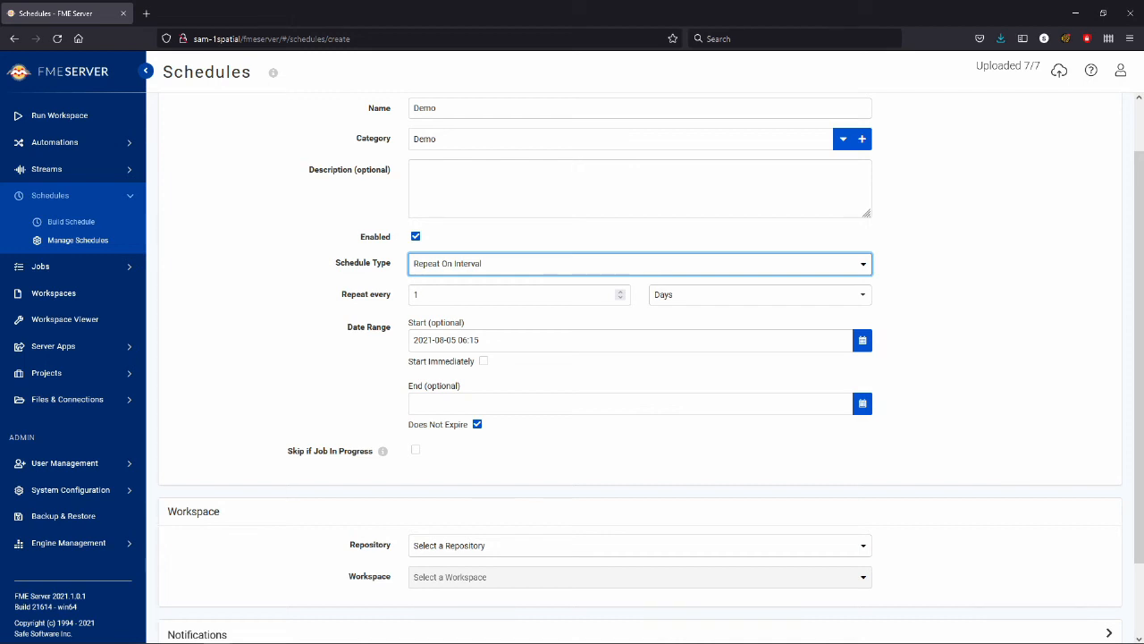
pyautogui.click(640, 264)
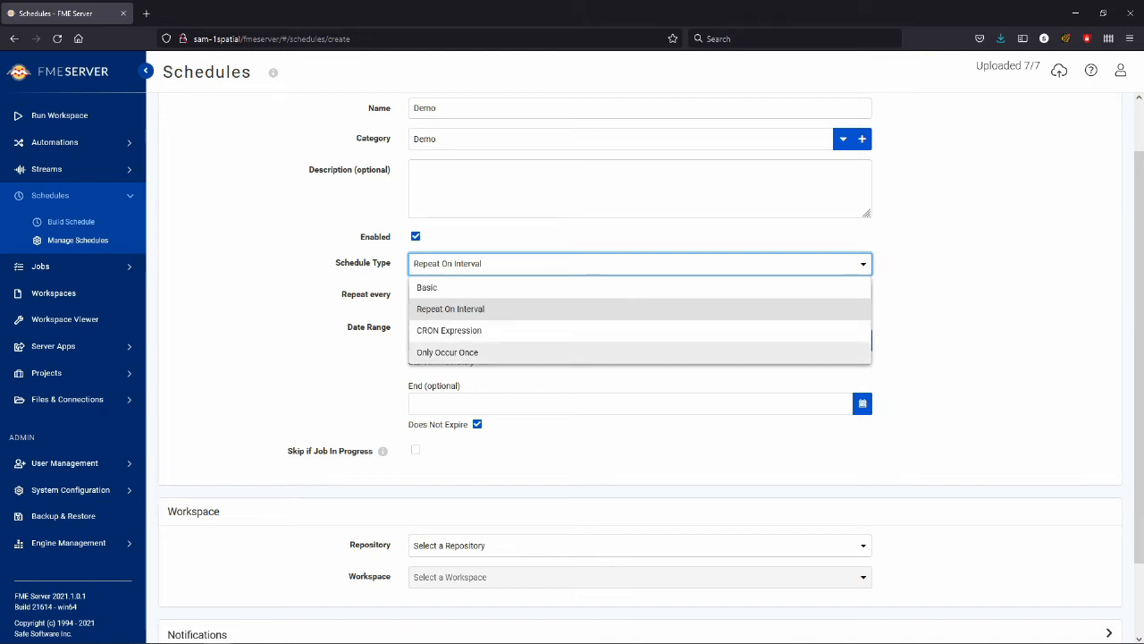
pyautogui.click(965, 357)
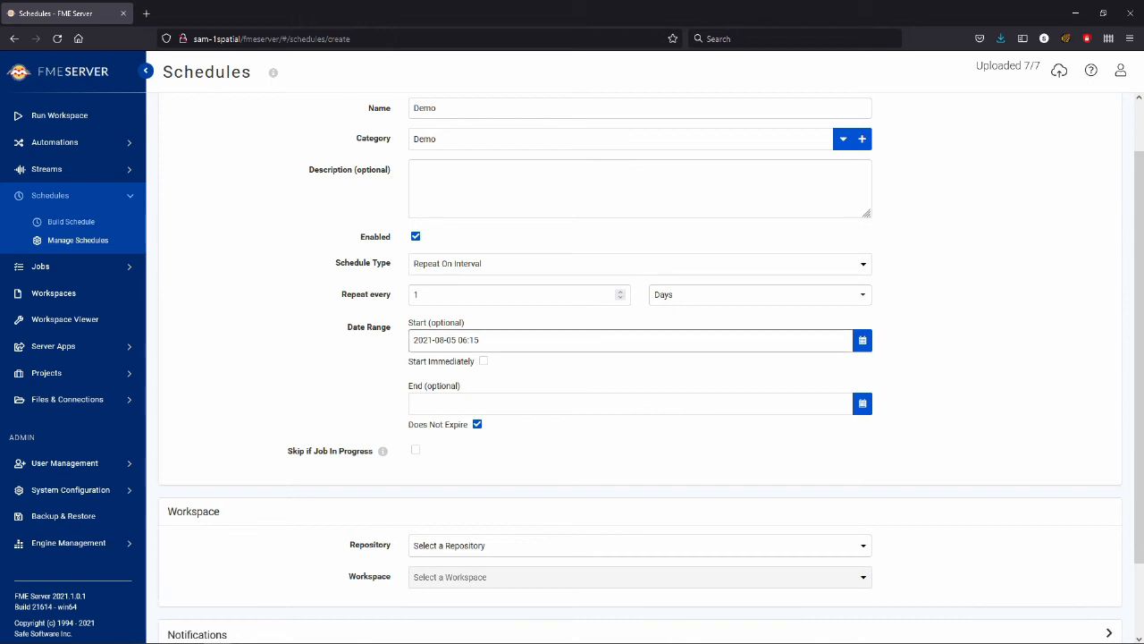
# Step: Set the schedule to start immediately and end on 2021-08-12 at 06:15
pyautogui.click(482, 360)
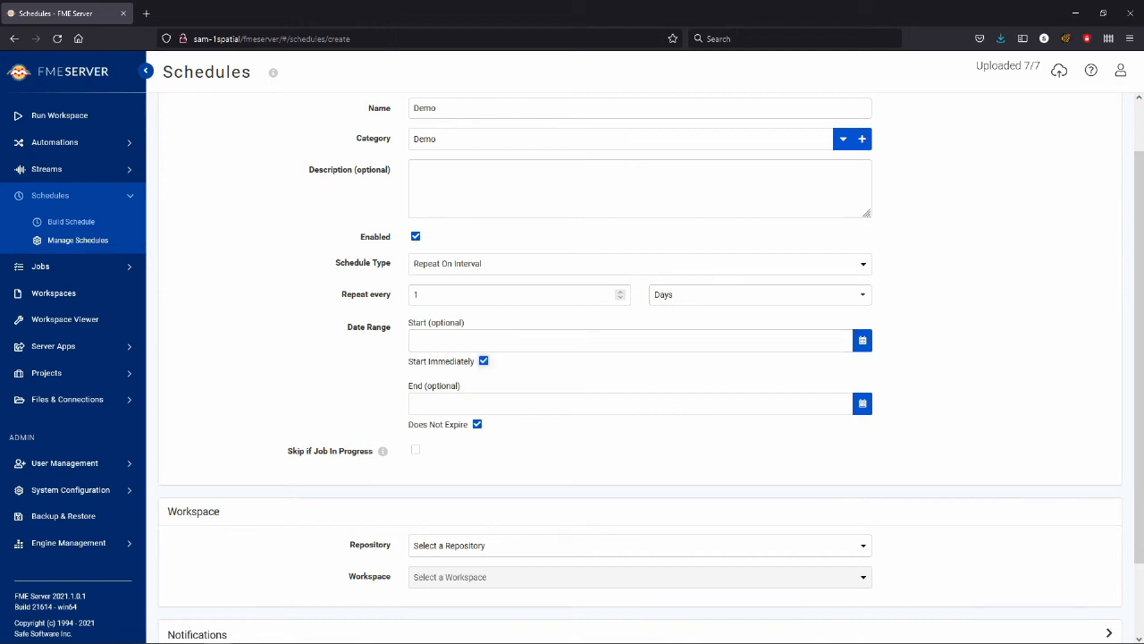
pyautogui.click(863, 403)
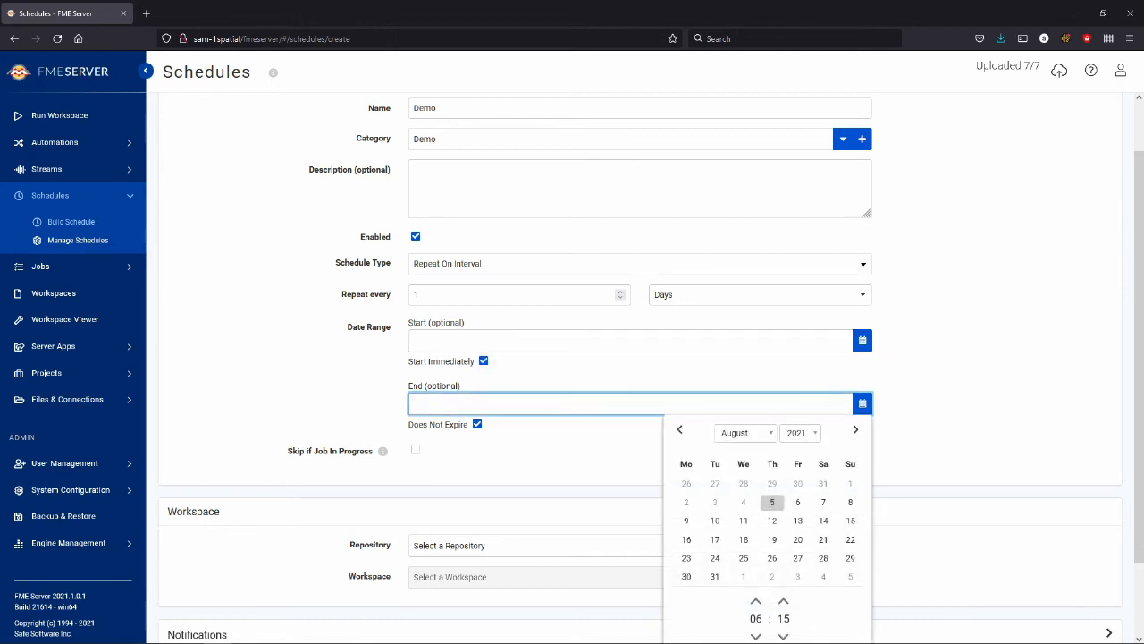
pyautogui.click(772, 521)
# Step: Select the Demo repository with its ContinentFilter.fmw workspace for the schedule to run
pyautogui.scroll(-1, 640, 358)
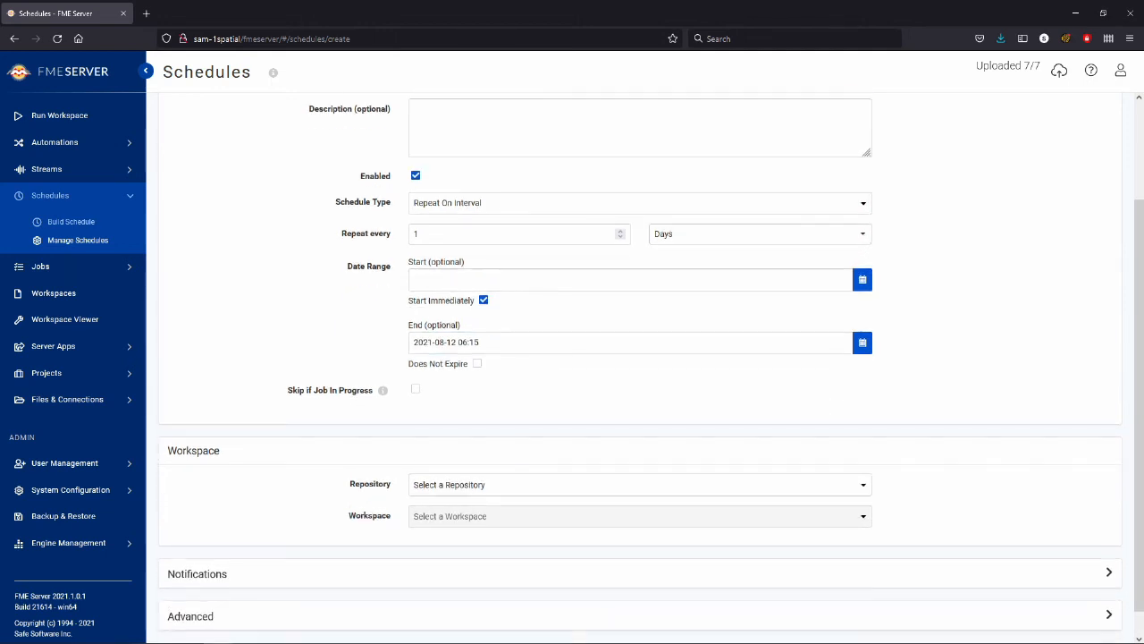
pyautogui.scroll(-1, 639, 357)
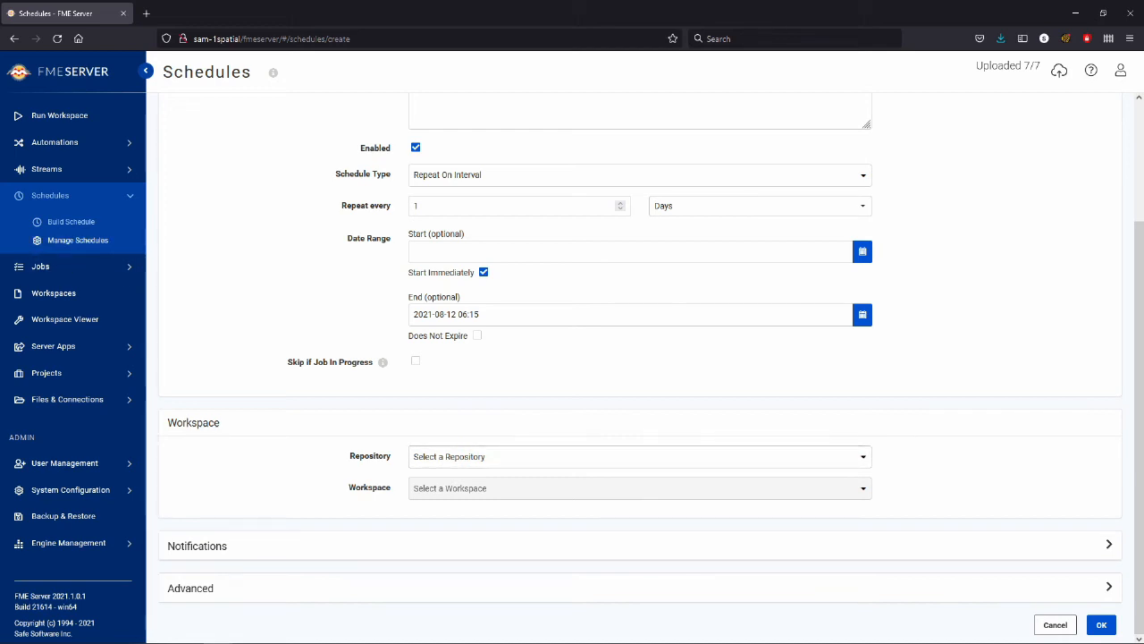
pyautogui.click(639, 455)
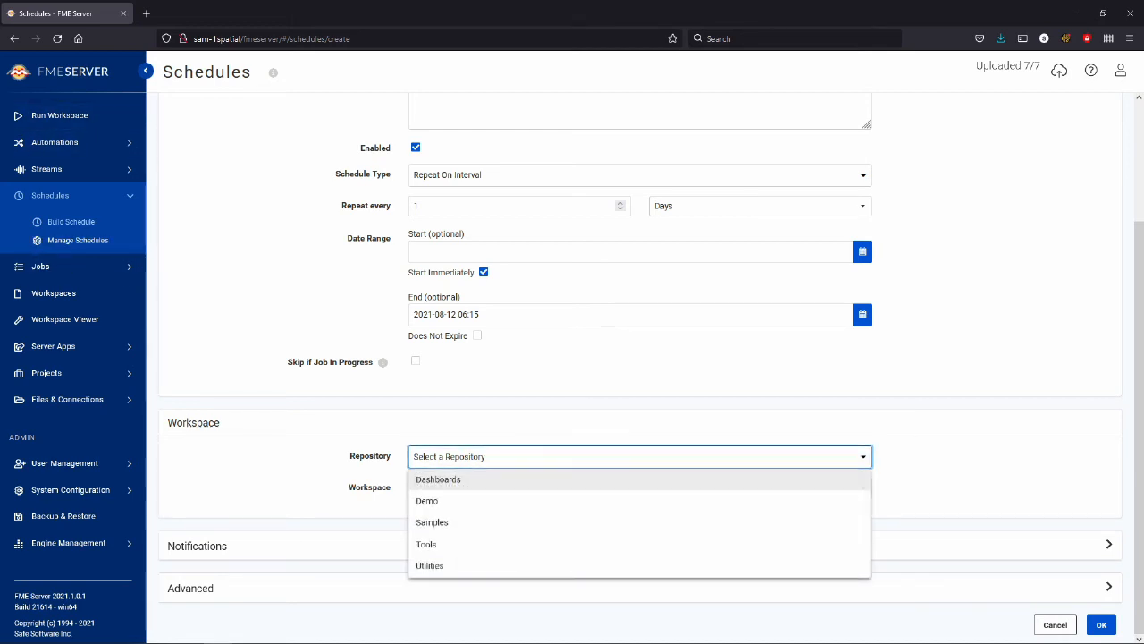
pyautogui.click(438, 500)
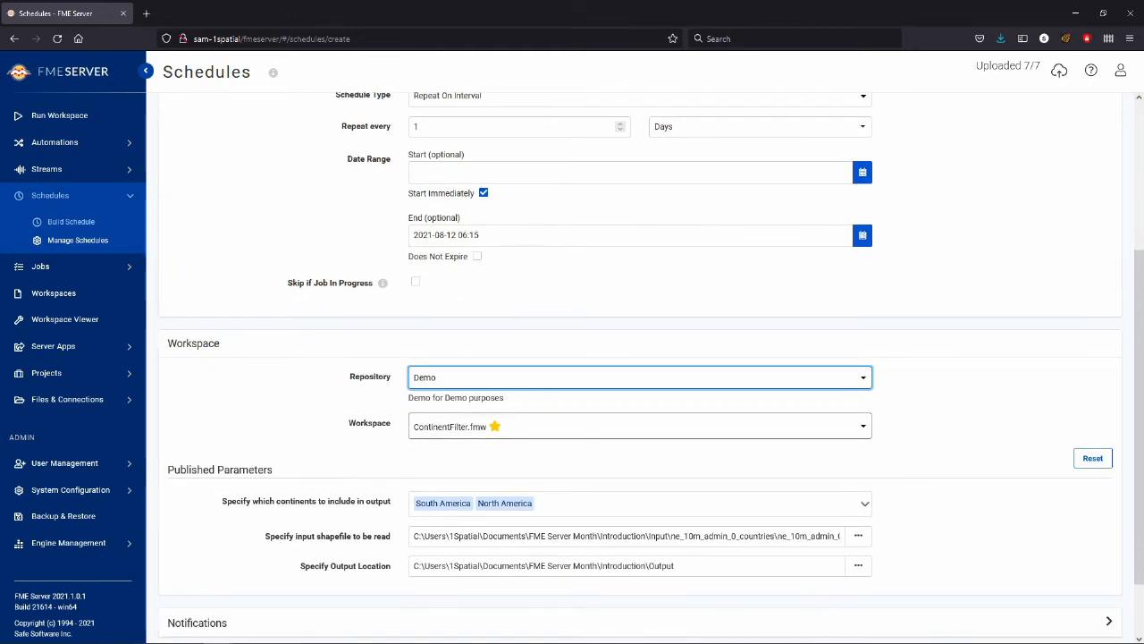
# Step: Set the input shapefile to ne_10m_admin_0_countries.shp from the Data For Continents folder in the shared Data resources
pyautogui.scroll(-2, 639, 357)
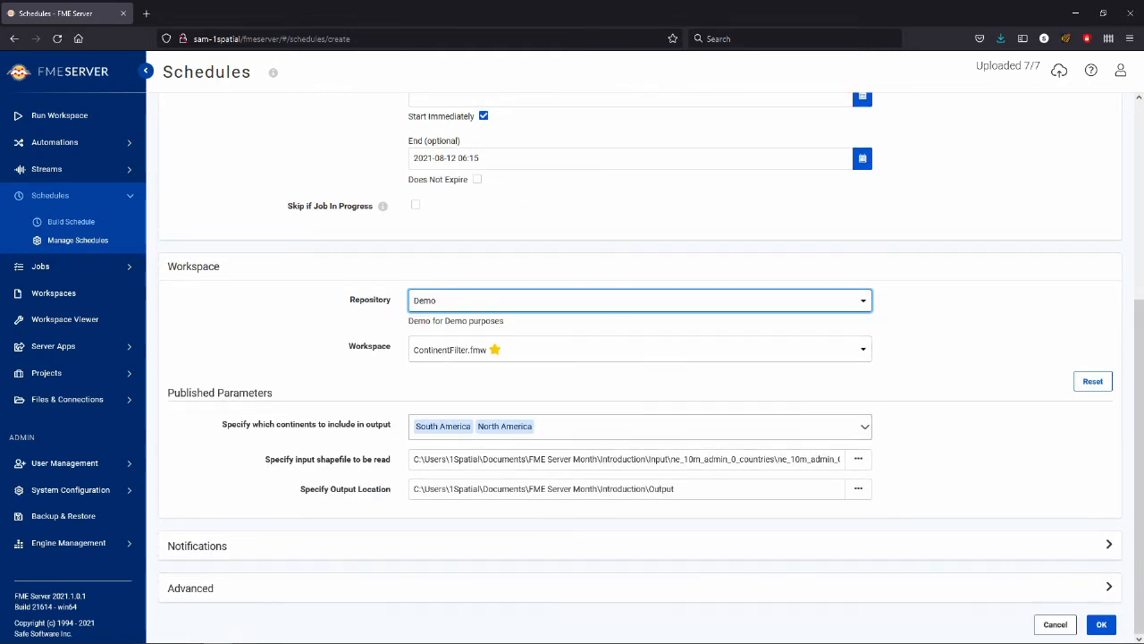
pyautogui.click(858, 458)
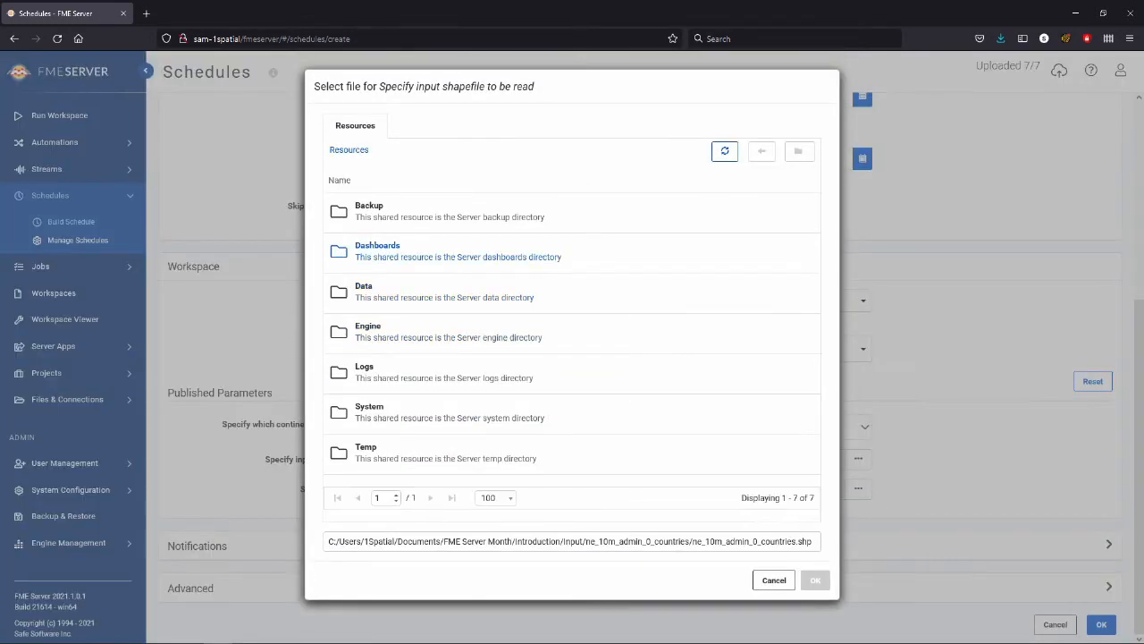
pyautogui.click(364, 287)
pyautogui.click(391, 204)
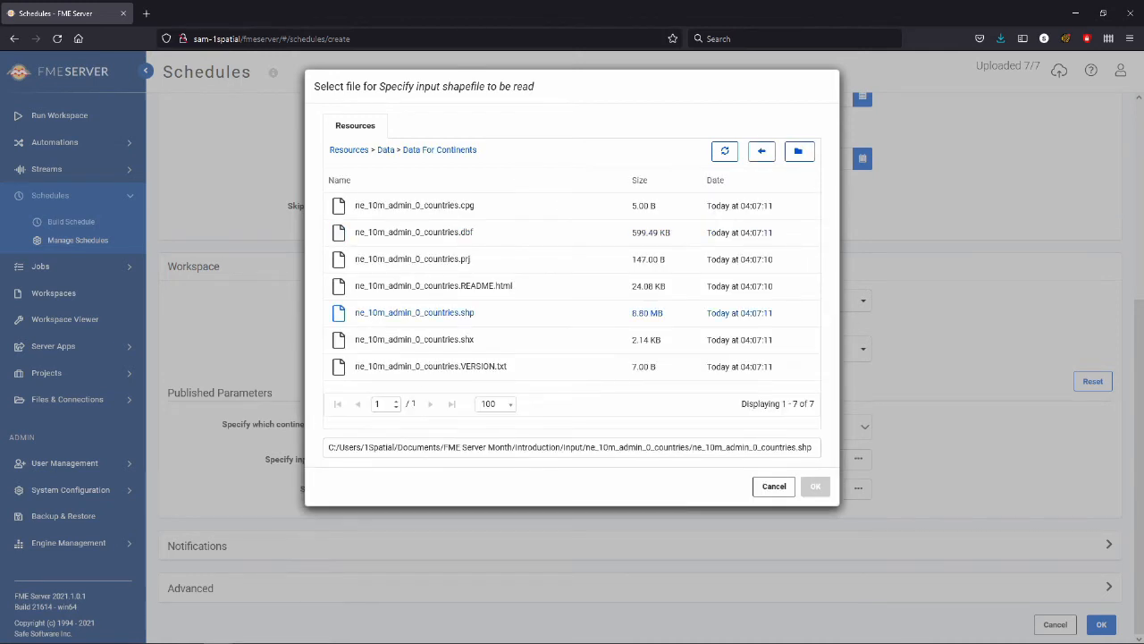
pyautogui.click(414, 311)
pyautogui.click(816, 485)
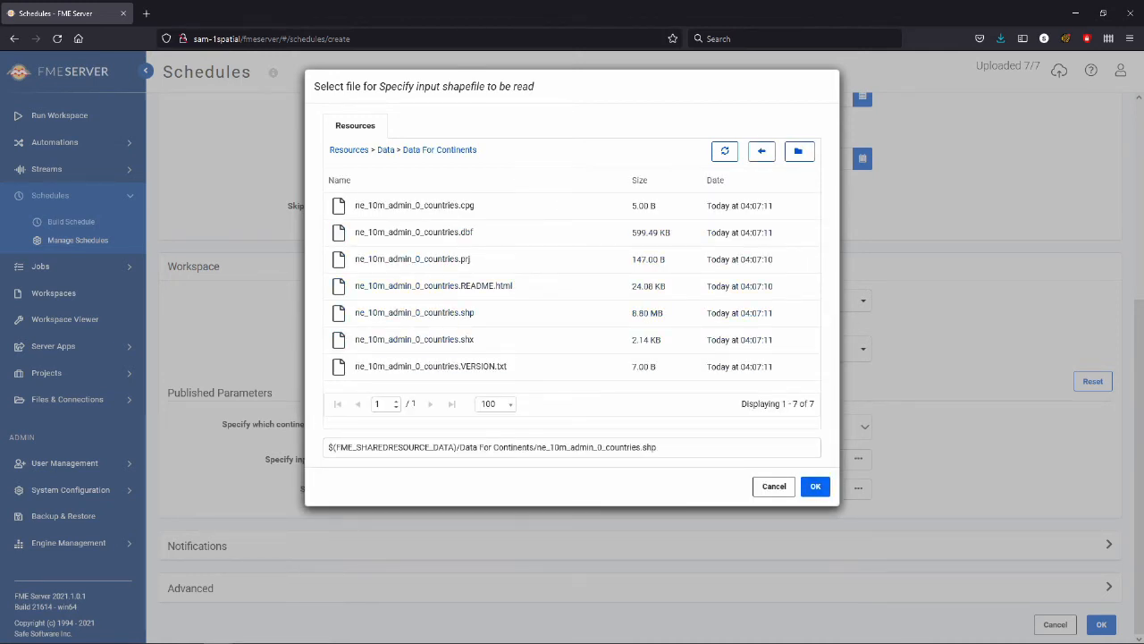
# Step: Set the output location to the Output Continents folder in the shared Data resources and save the Demo schedule
pyautogui.click(858, 488)
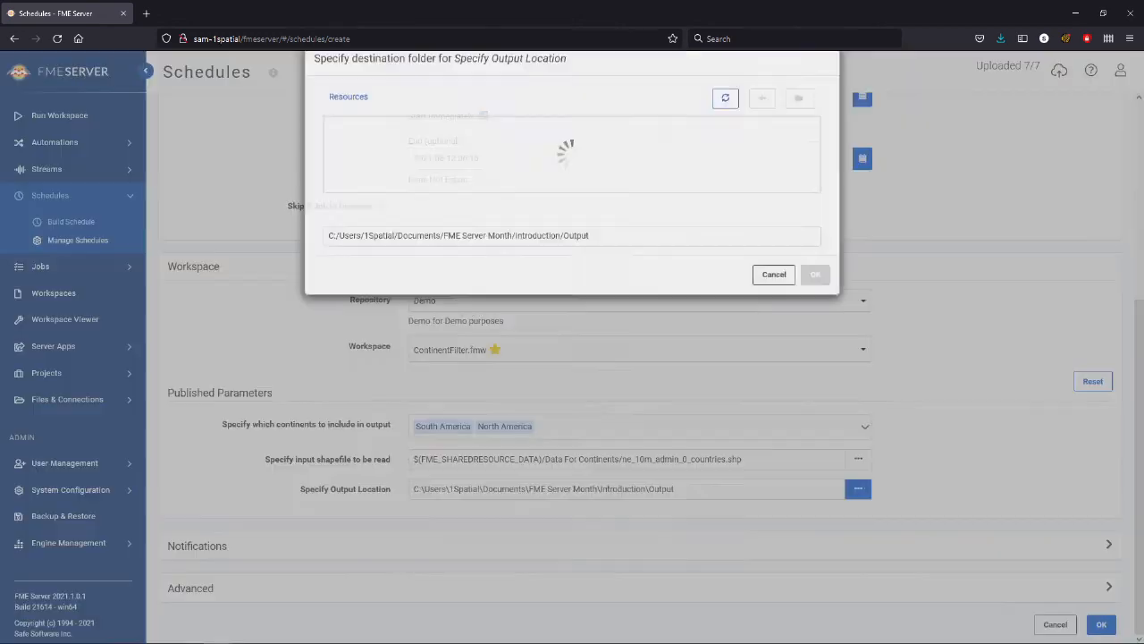
pyautogui.click(364, 264)
pyautogui.click(339, 209)
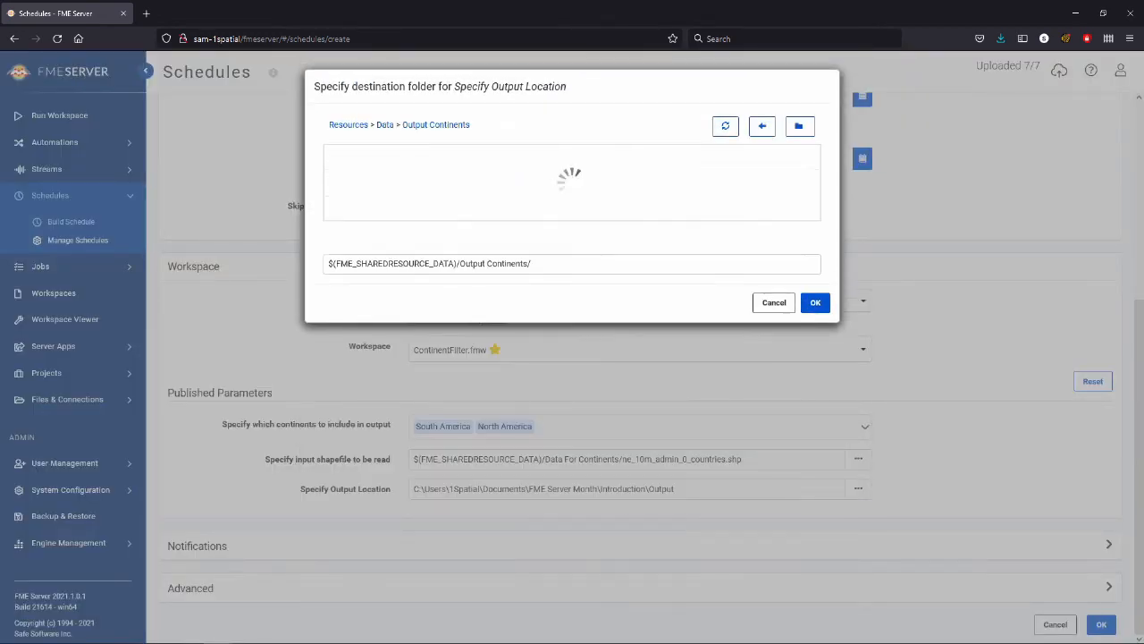
pyautogui.click(816, 382)
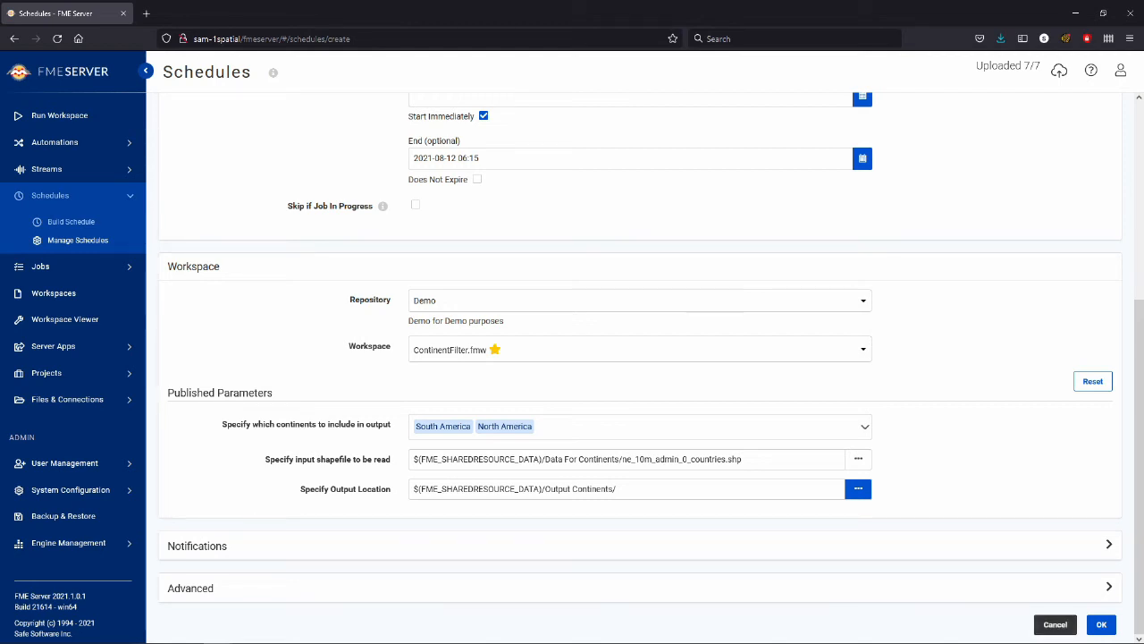
pyautogui.click(1101, 624)
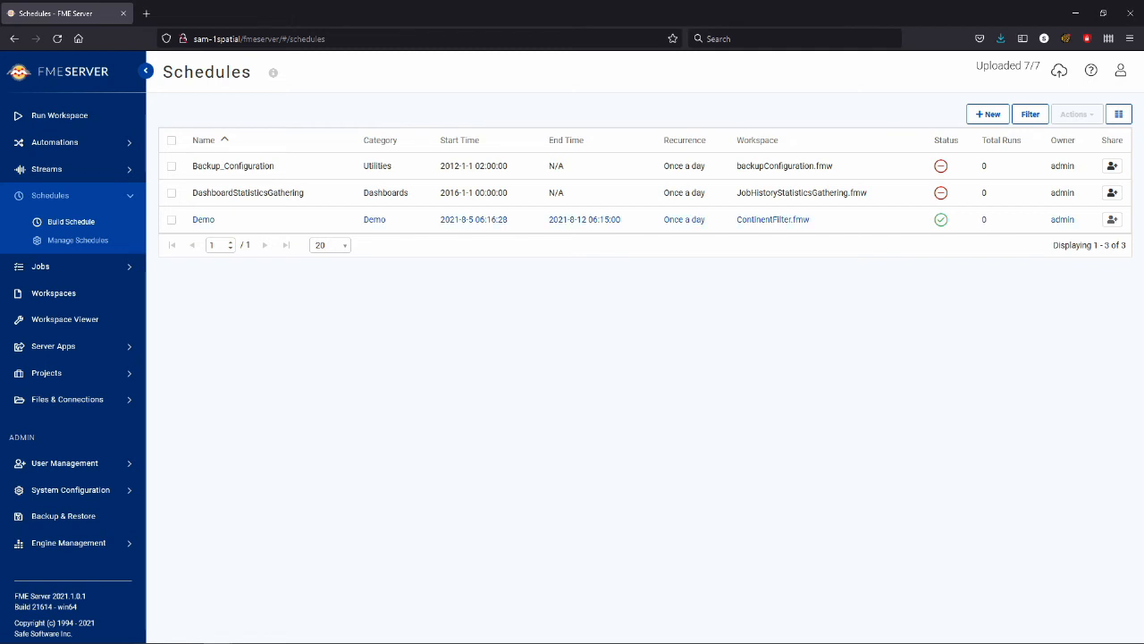
# Step: View the jobs triggered by the Demo schedule, followed by the unfiltered list of completed jobs
pyautogui.click(172, 220)
pyautogui.click(1077, 115)
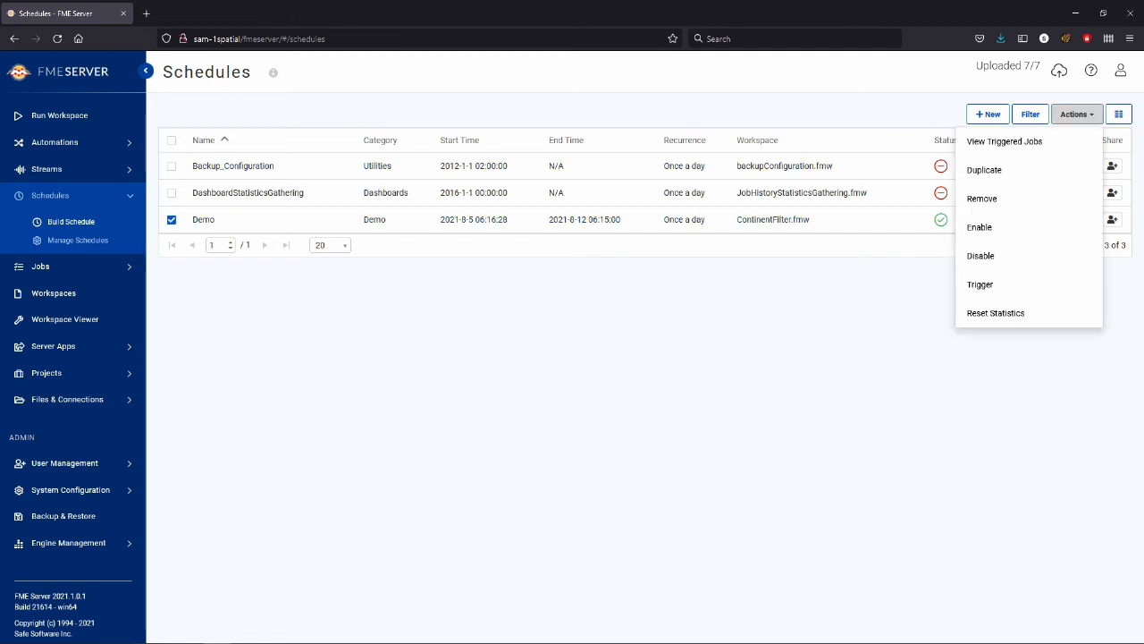
pyautogui.click(1004, 142)
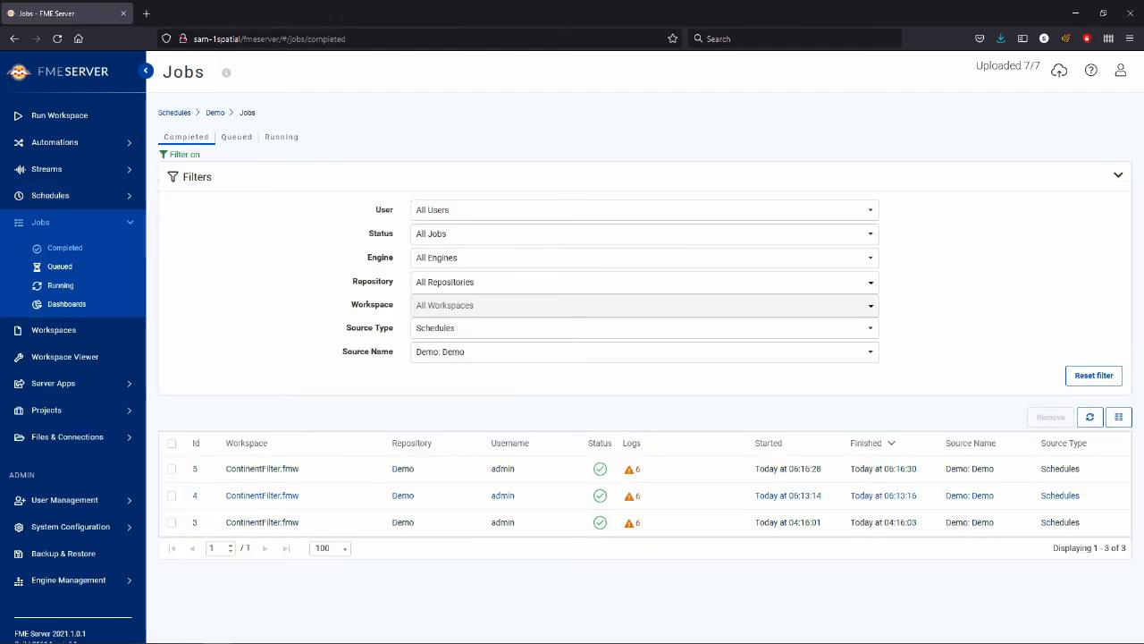
pyautogui.click(66, 248)
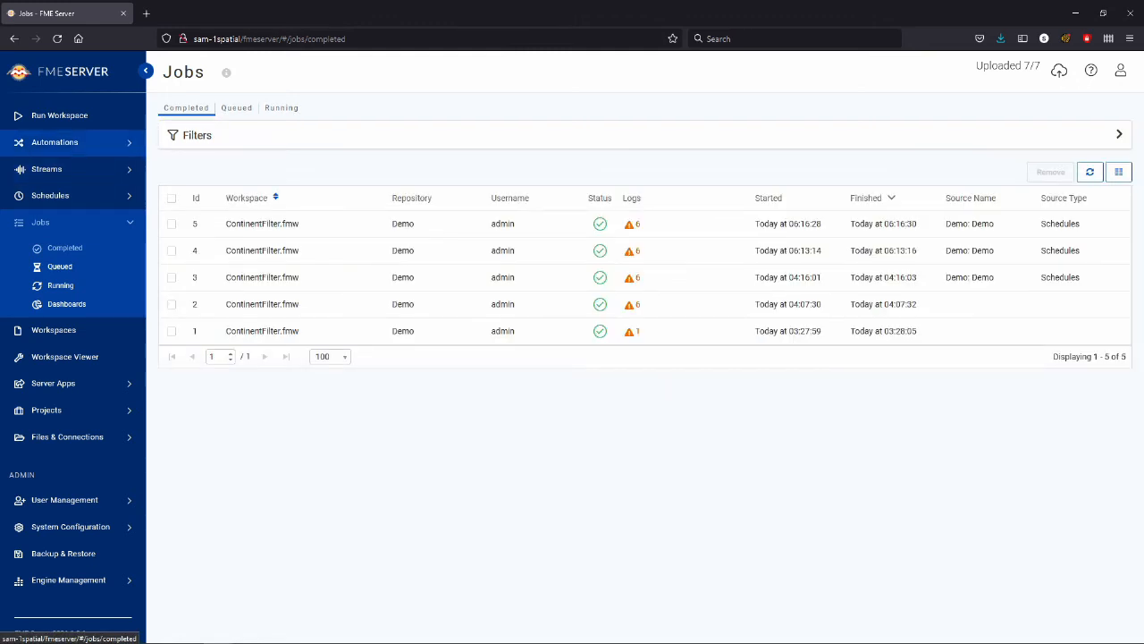
# Step: Return to the schedules list and disable the Demo schedule
pyautogui.click(50, 194)
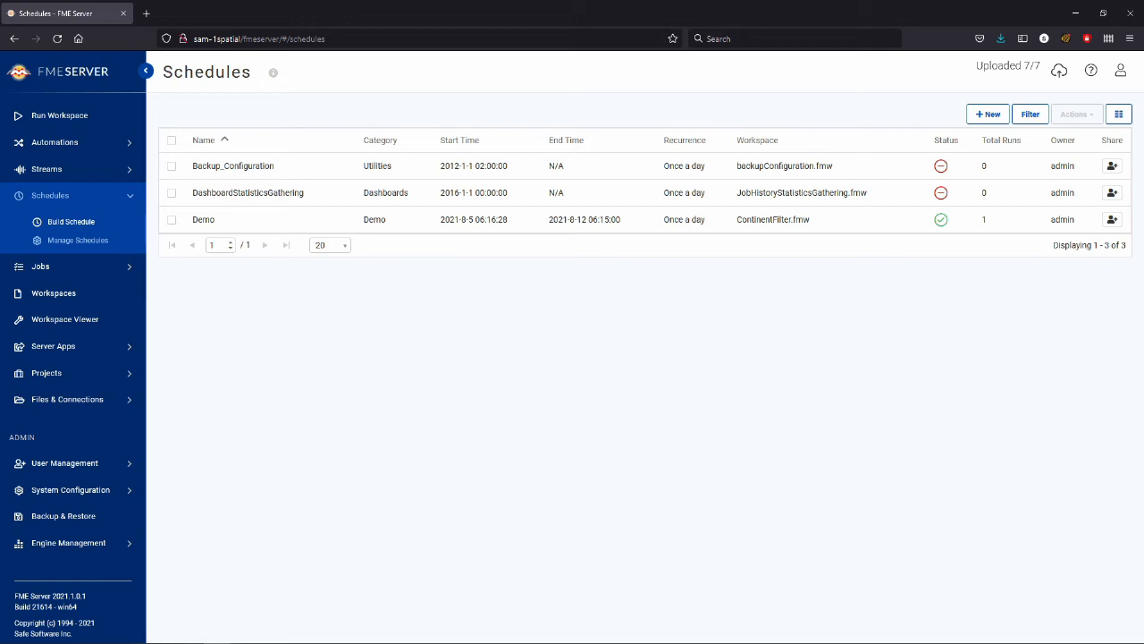
pyautogui.click(172, 220)
pyautogui.click(1077, 114)
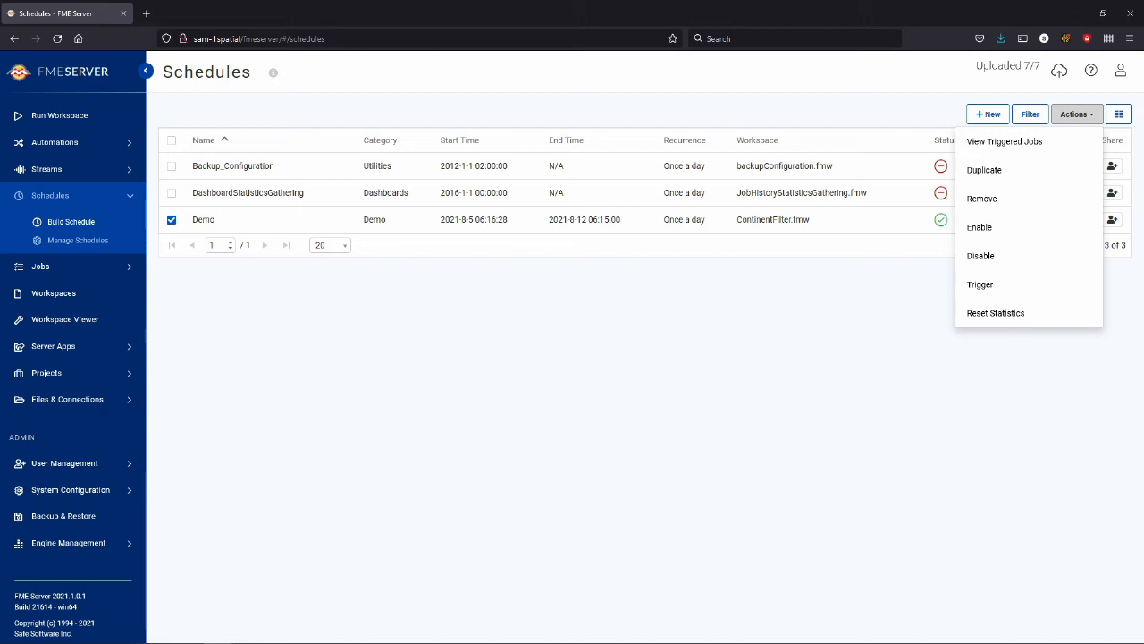
pyautogui.click(981, 255)
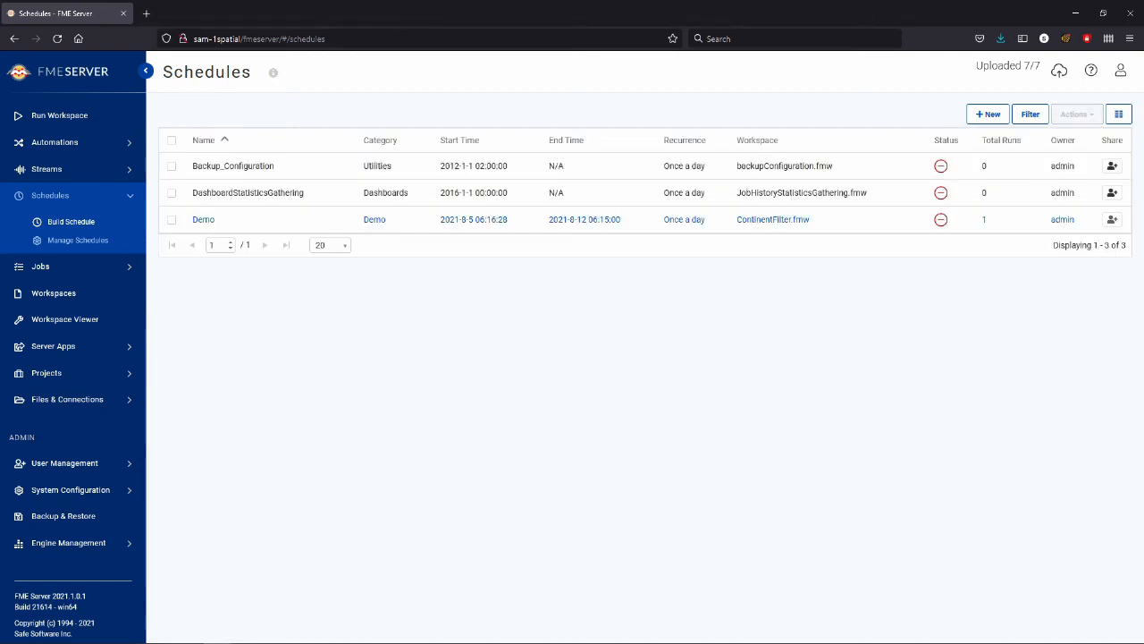
# Step: Review the actions available for the selected Demo schedule
pyautogui.click(171, 220)
pyautogui.click(1077, 115)
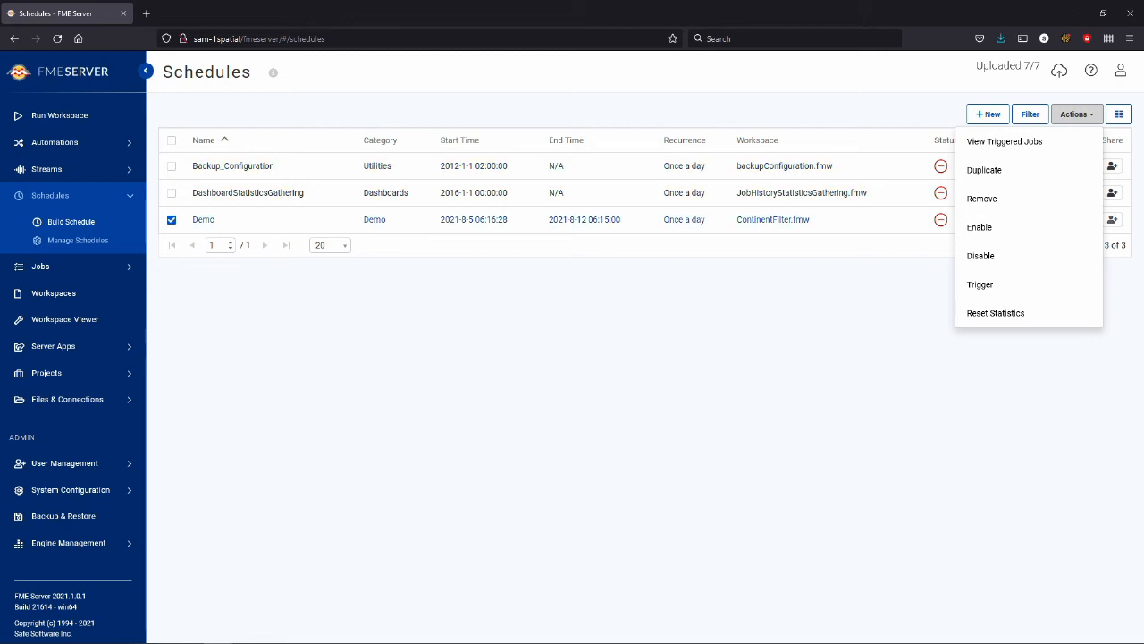
pyautogui.press('Escape')
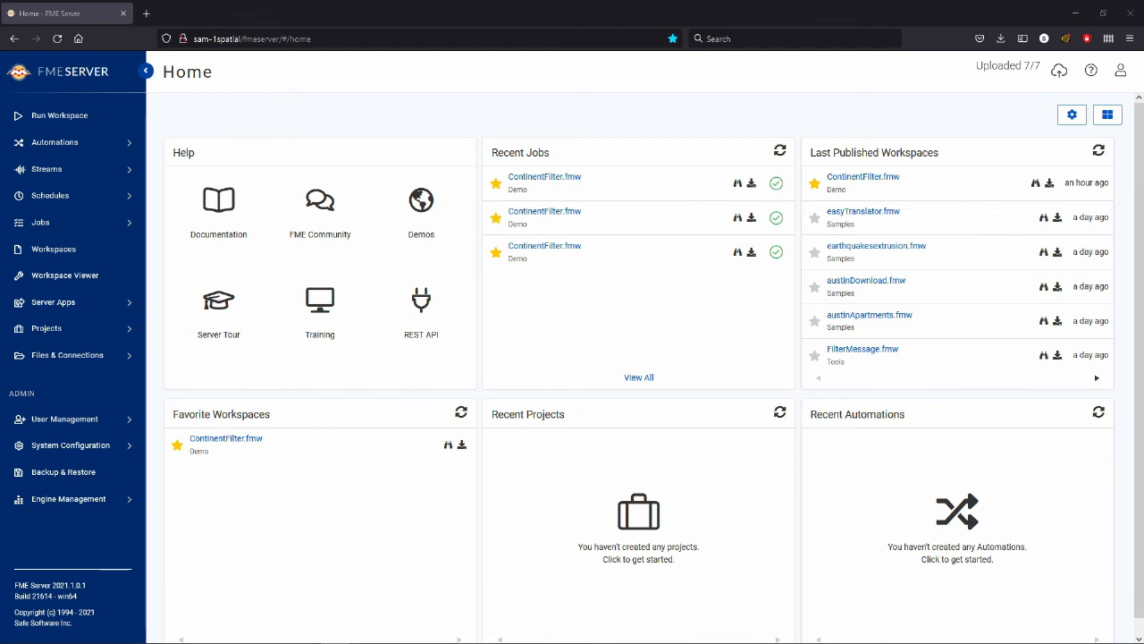
# Step: Review the completed, queued and running jobs, ending on the completed jobs list
pyautogui.click(41, 222)
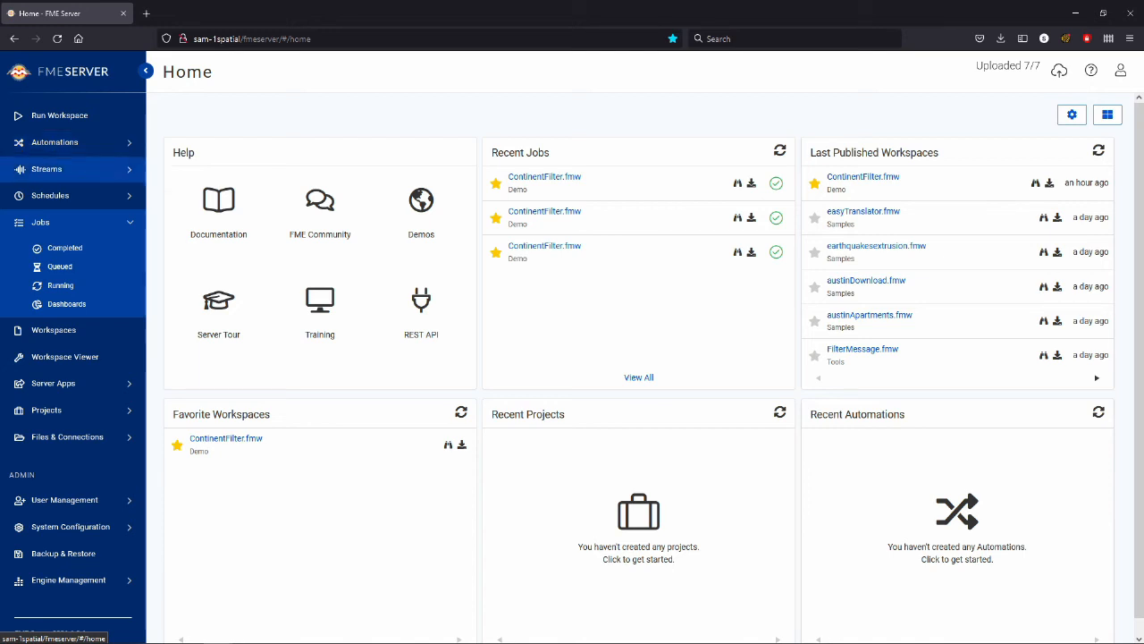
pyautogui.click(64, 248)
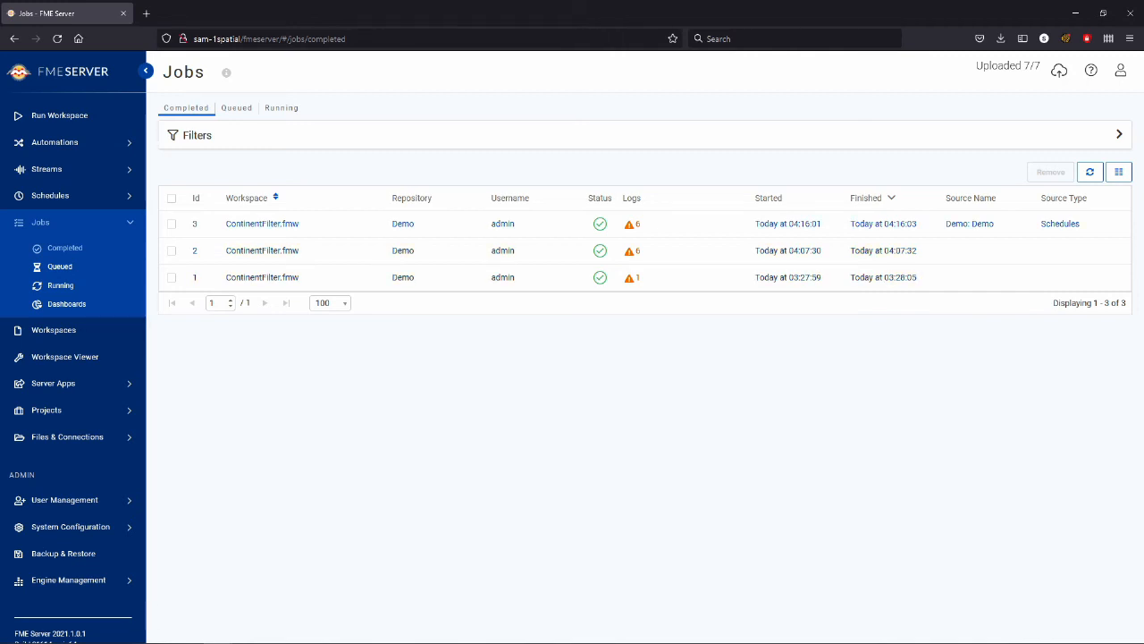
pyautogui.click(60, 266)
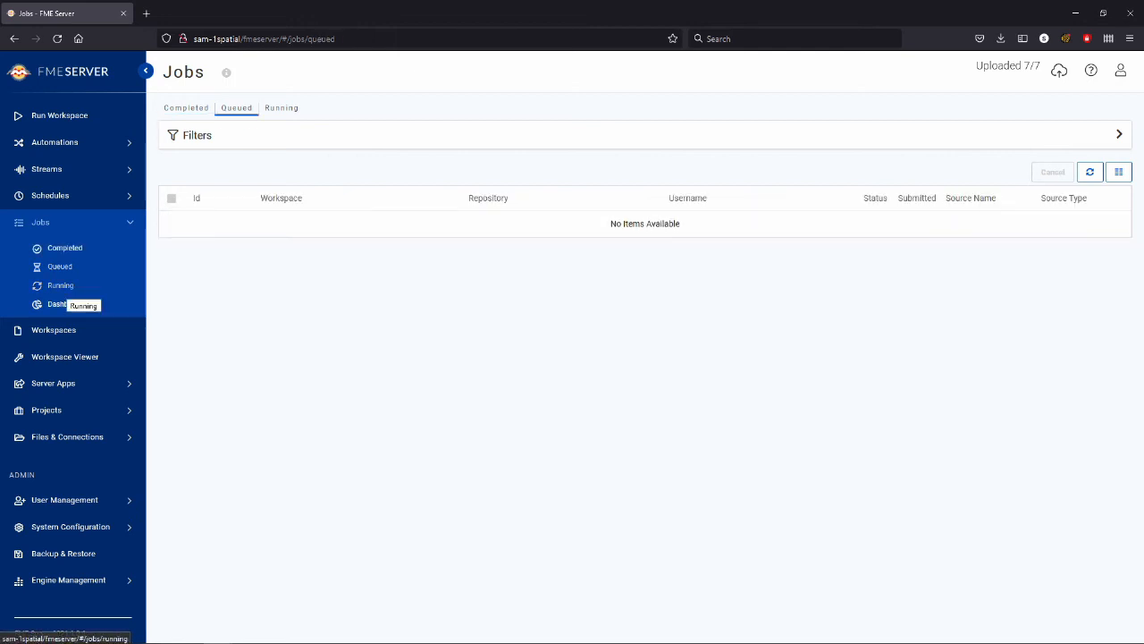
pyautogui.click(60, 285)
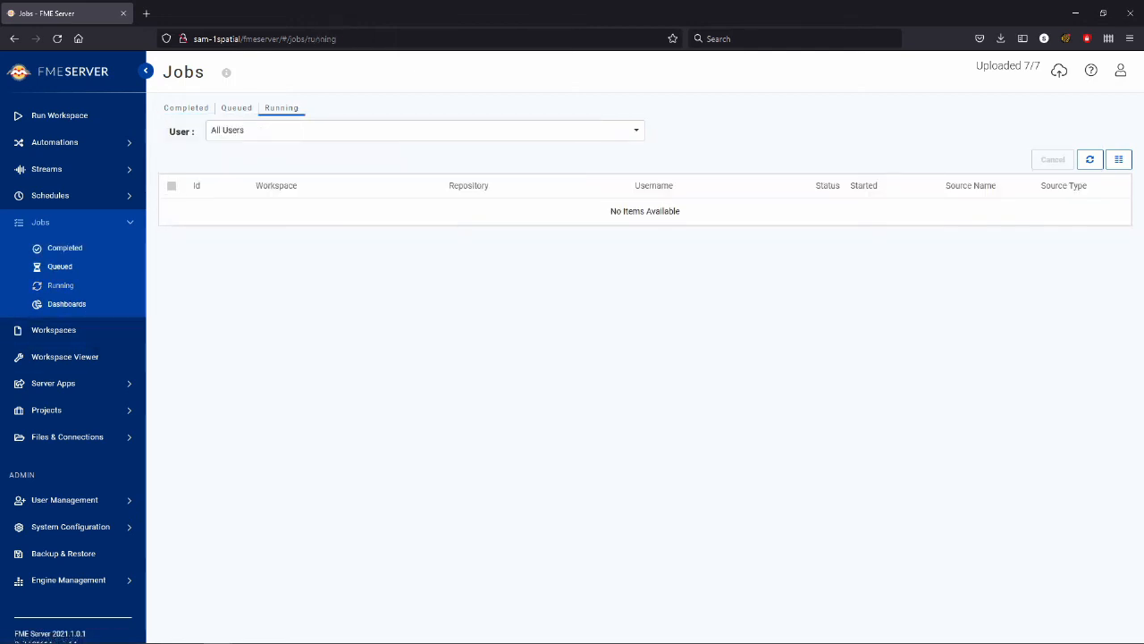
pyautogui.click(65, 248)
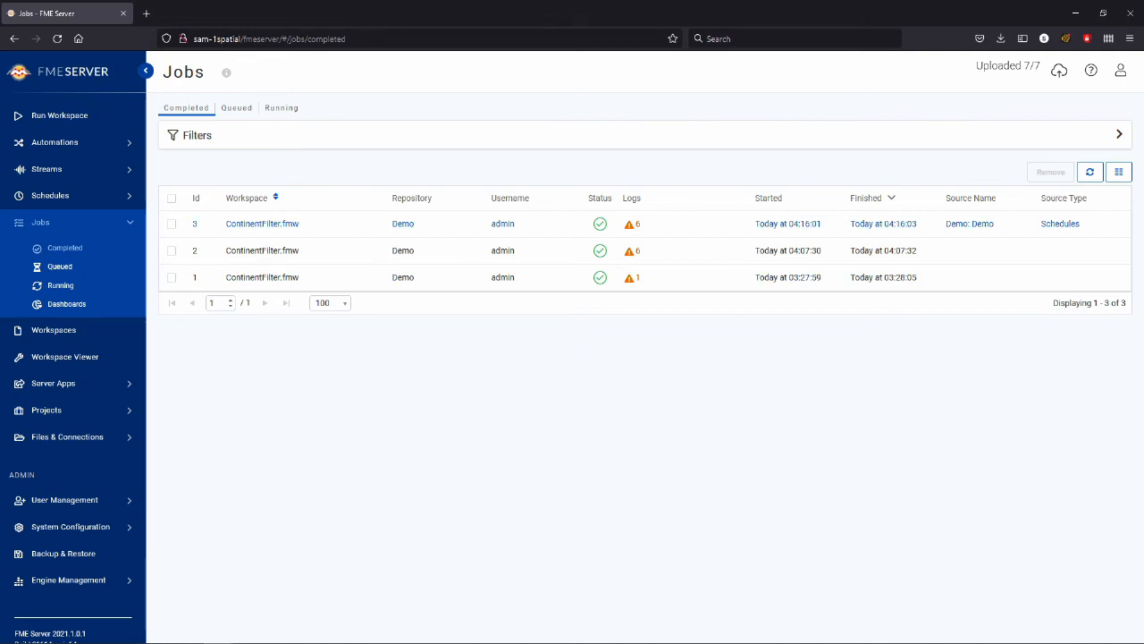
# Step: Examine the details and translation log of the scheduled ContinentFilter.fmw job, including its error and info log filters
pyautogui.click(261, 223)
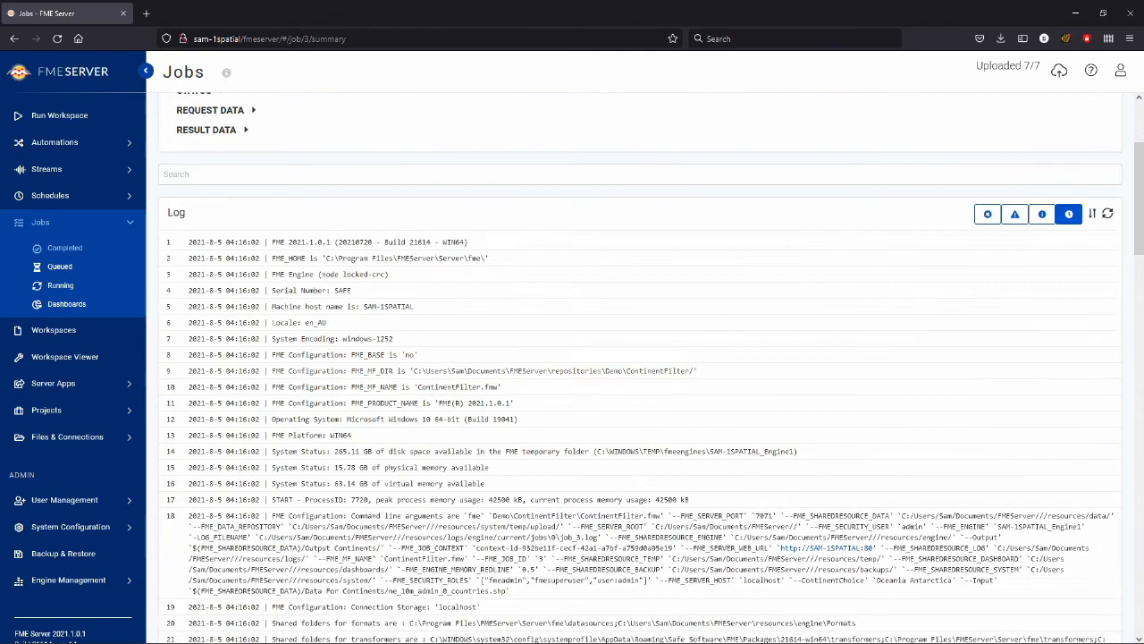
pyautogui.scroll(-7, 640, 366)
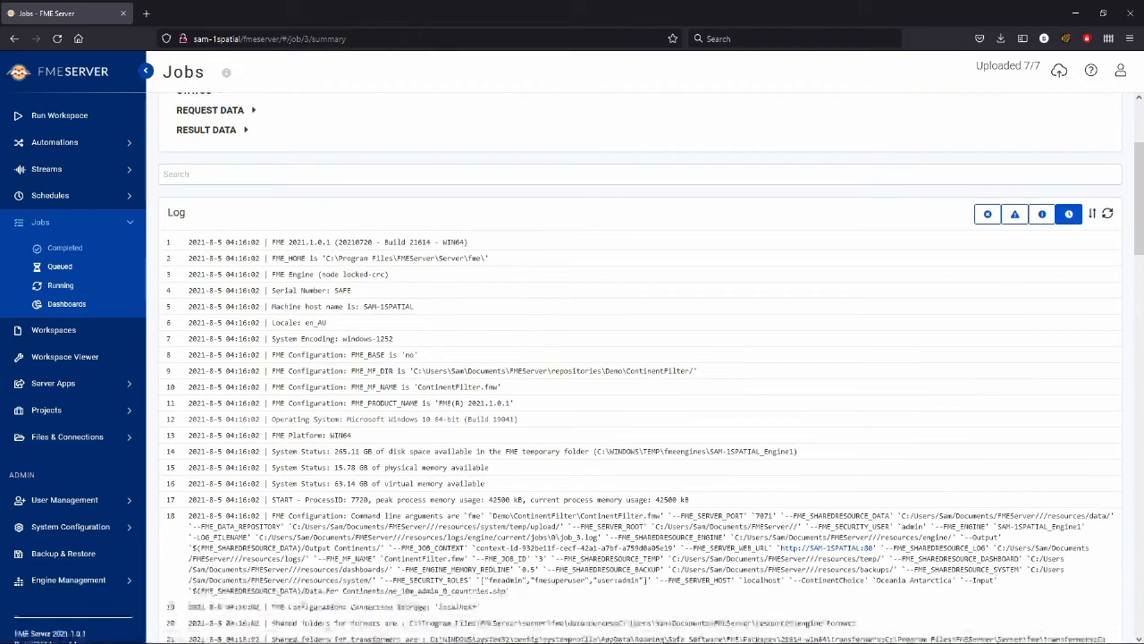
pyautogui.scroll(7, 640, 367)
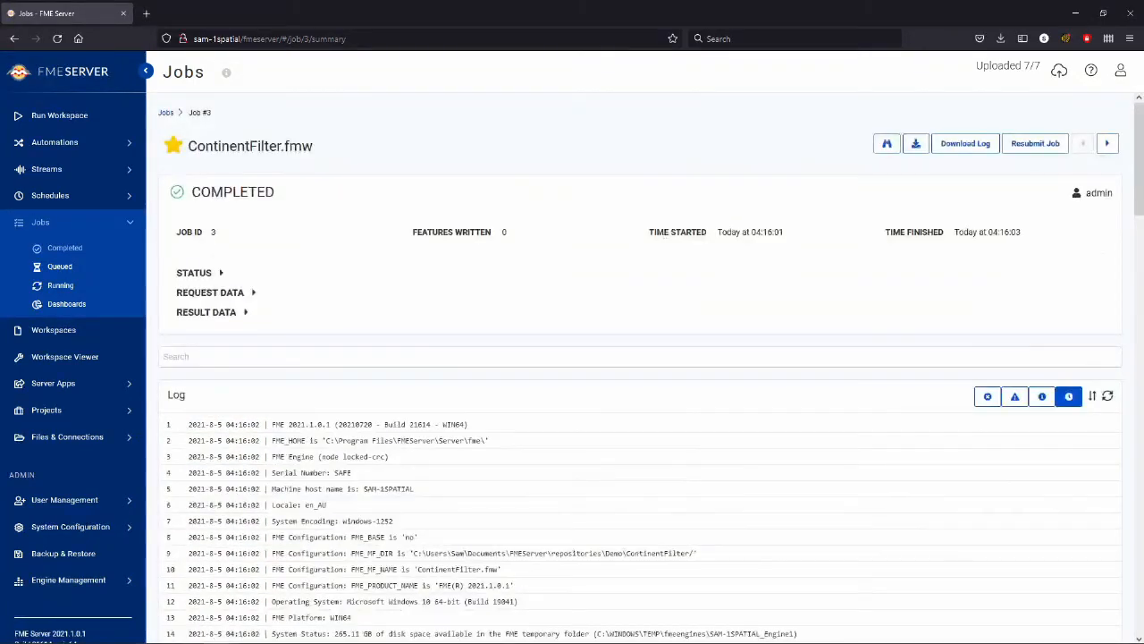
pyautogui.click(992, 396)
pyautogui.click(991, 396)
pyautogui.click(1041, 396)
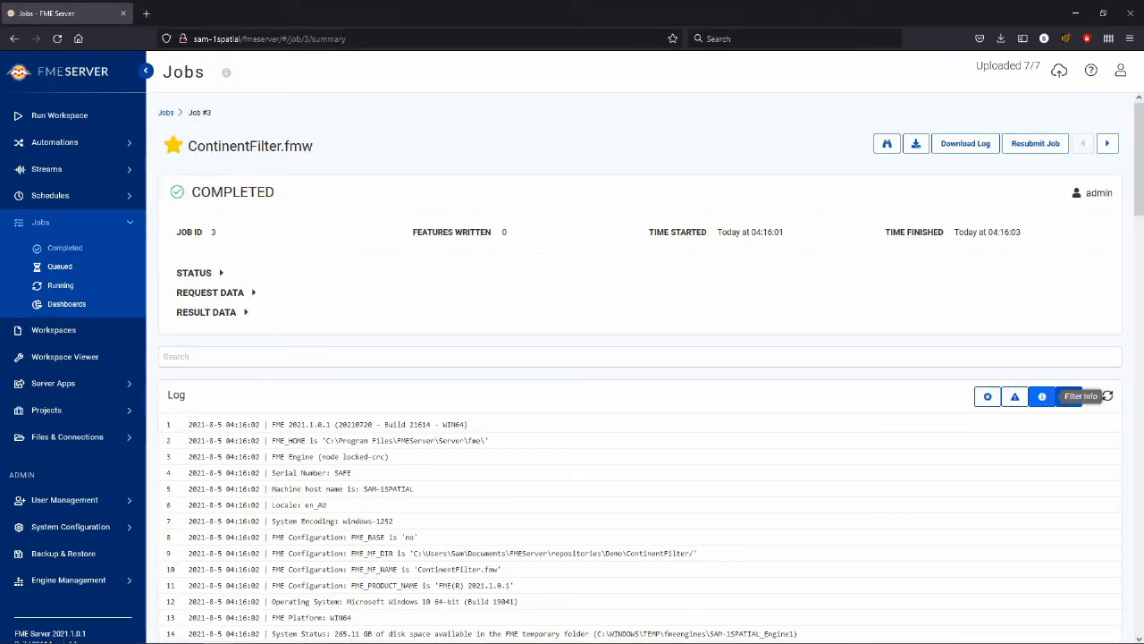
# Step: Show only the warnings in the scheduled ContinentFilter.fmw job's log and examine the messages about excluded continents
pyautogui.click(64, 249)
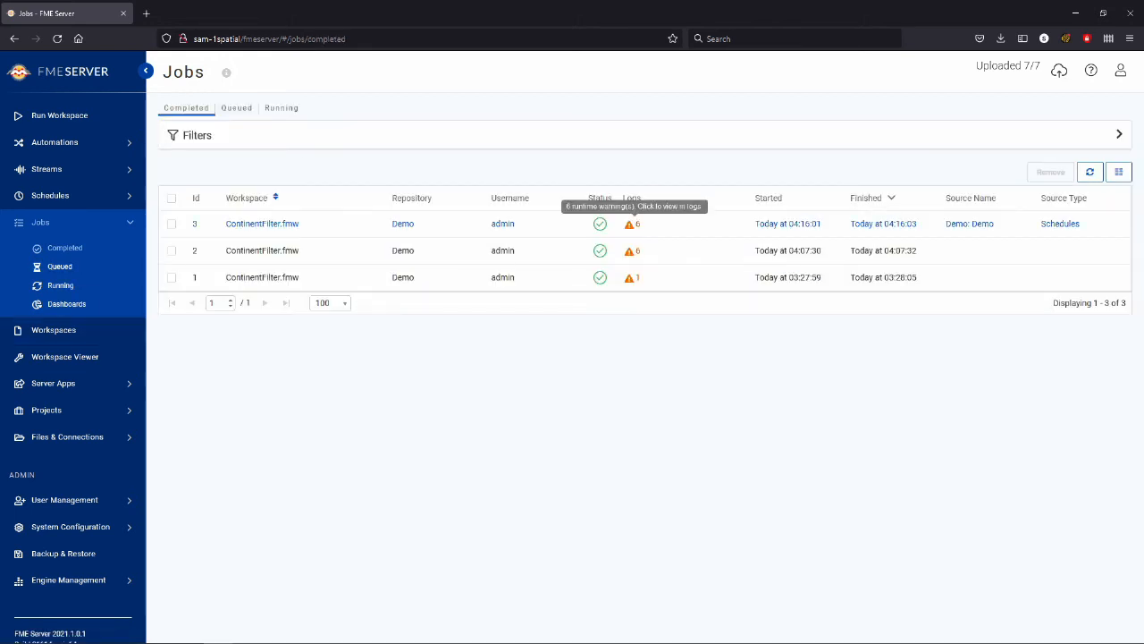
pyautogui.click(630, 224)
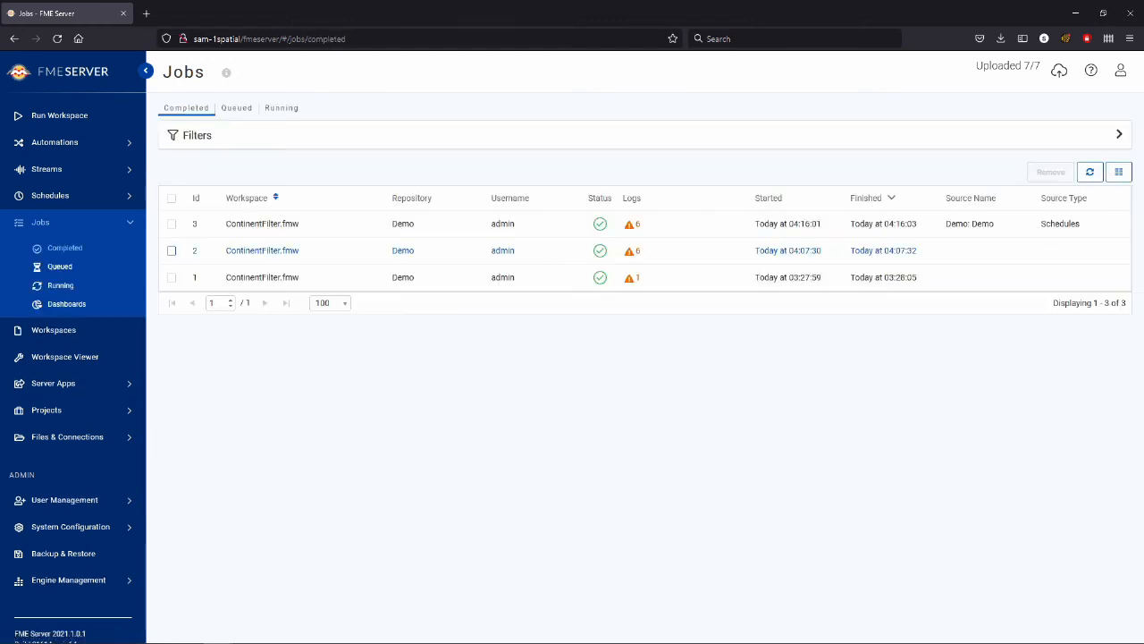
pyautogui.click(630, 224)
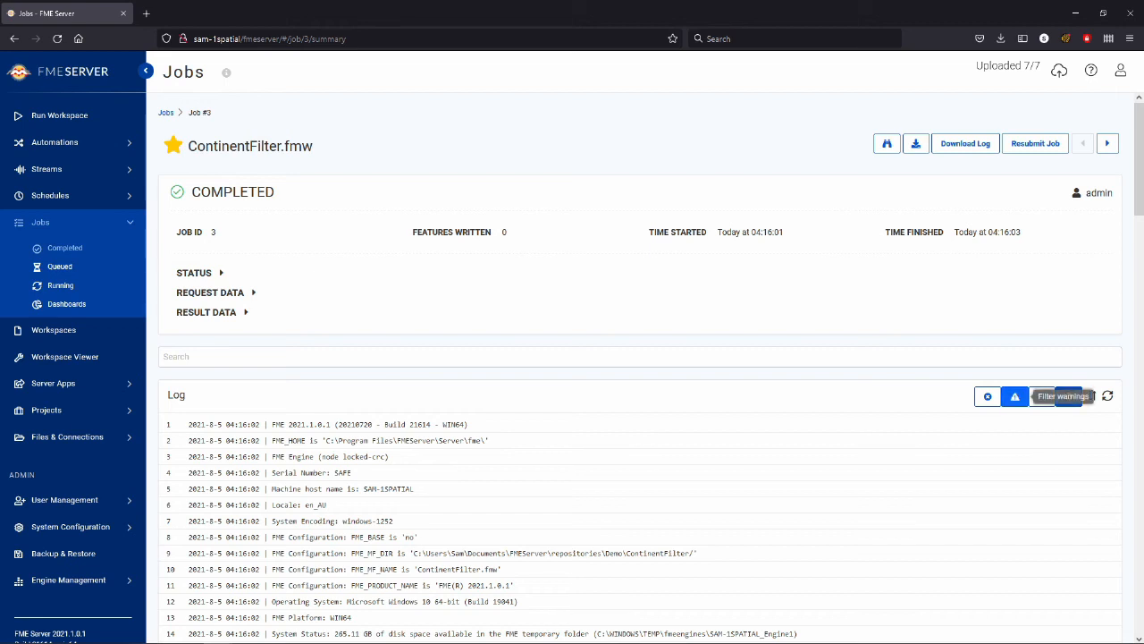
pyautogui.click(1025, 396)
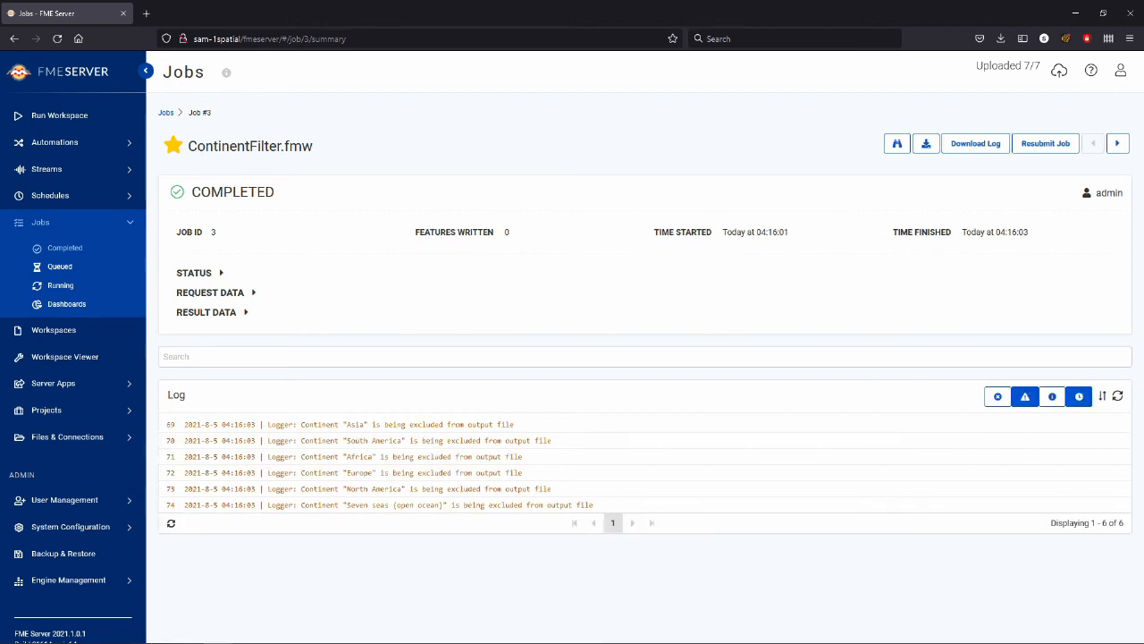
pyautogui.moveTo(267, 424); pyautogui.dragTo(594, 505)
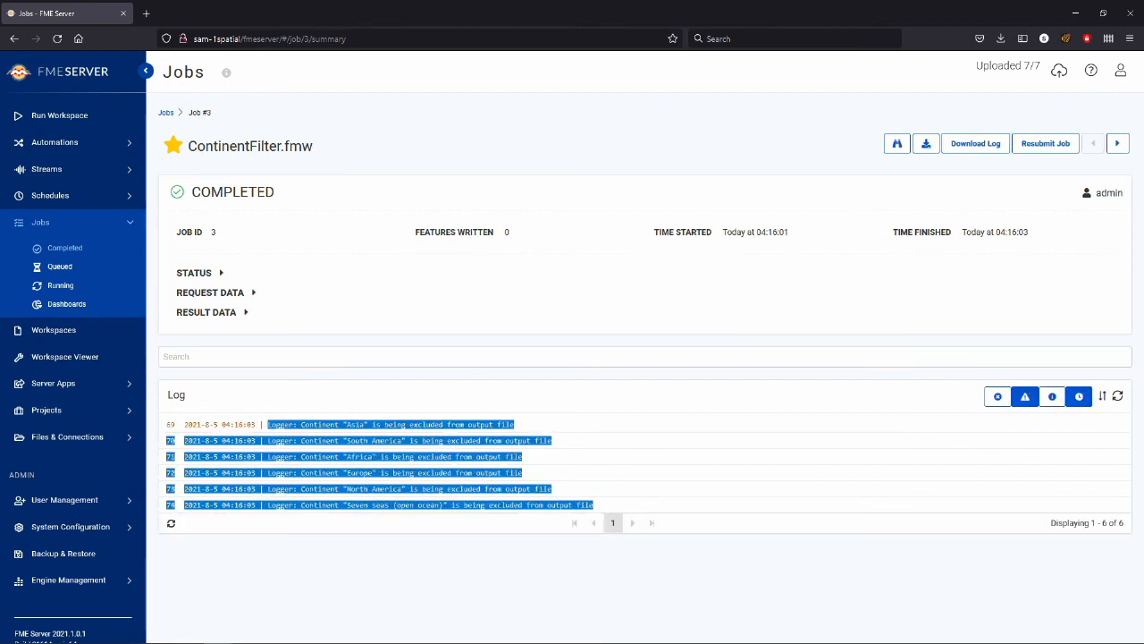
pyautogui.click(608, 504)
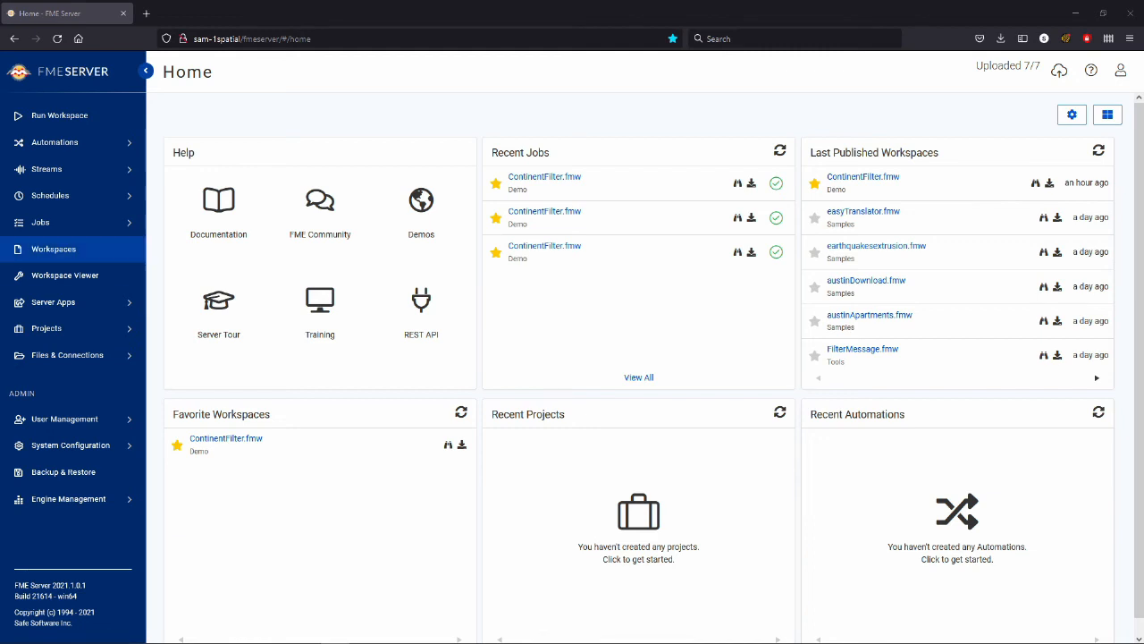
# Step: Start building a new automation, dismiss the Get Started introduction and show the component types that can be added
pyautogui.click(54, 142)
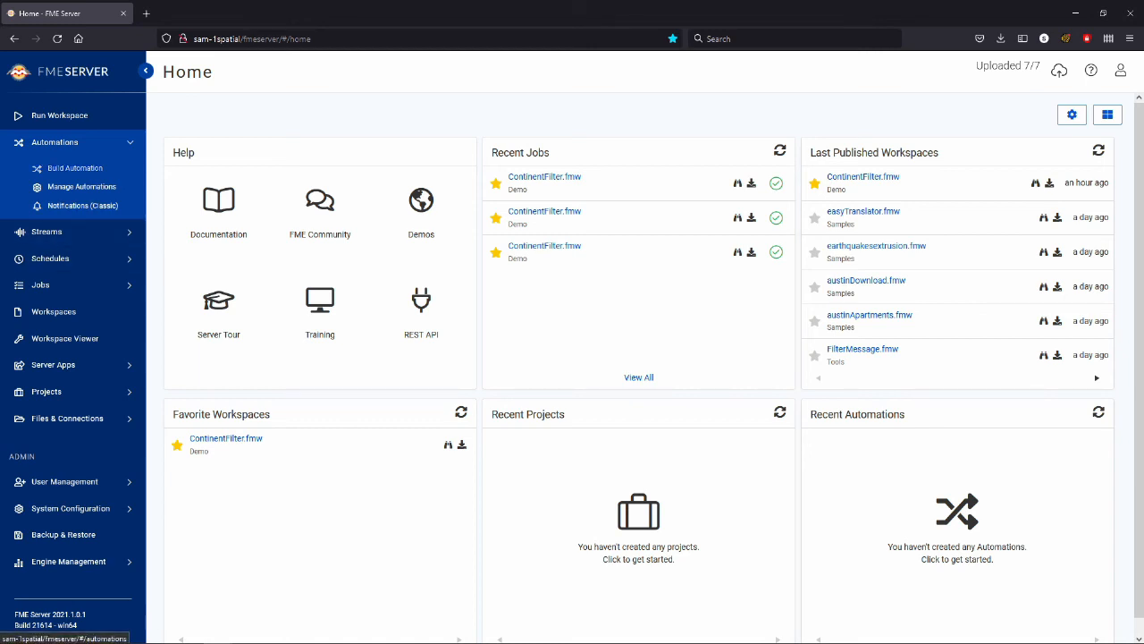
pyautogui.click(75, 168)
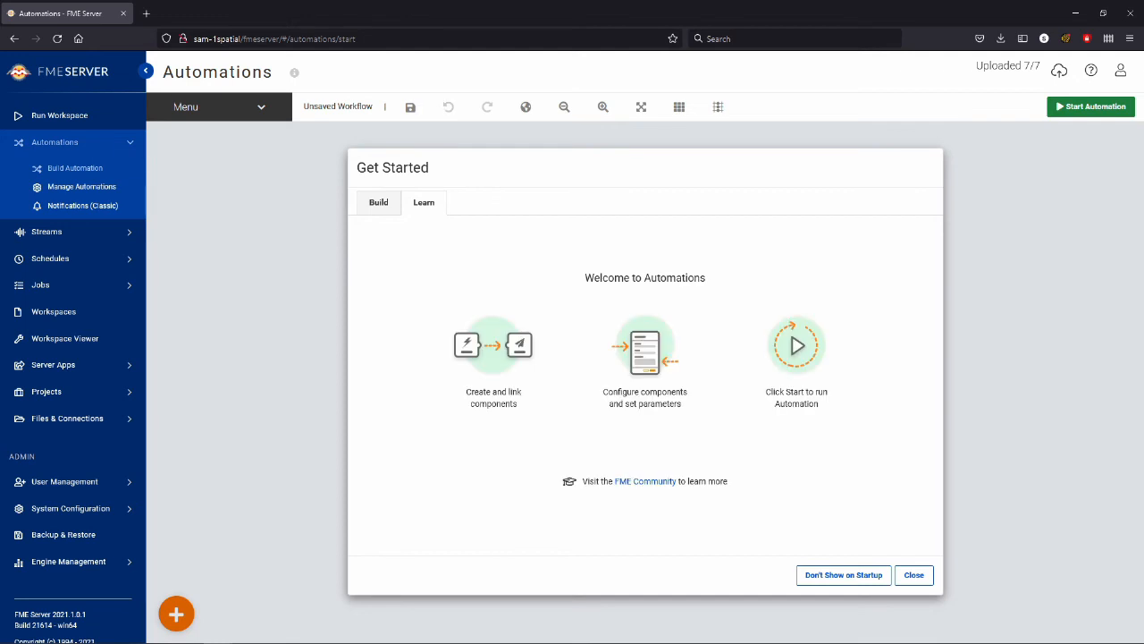
pyautogui.click(913, 574)
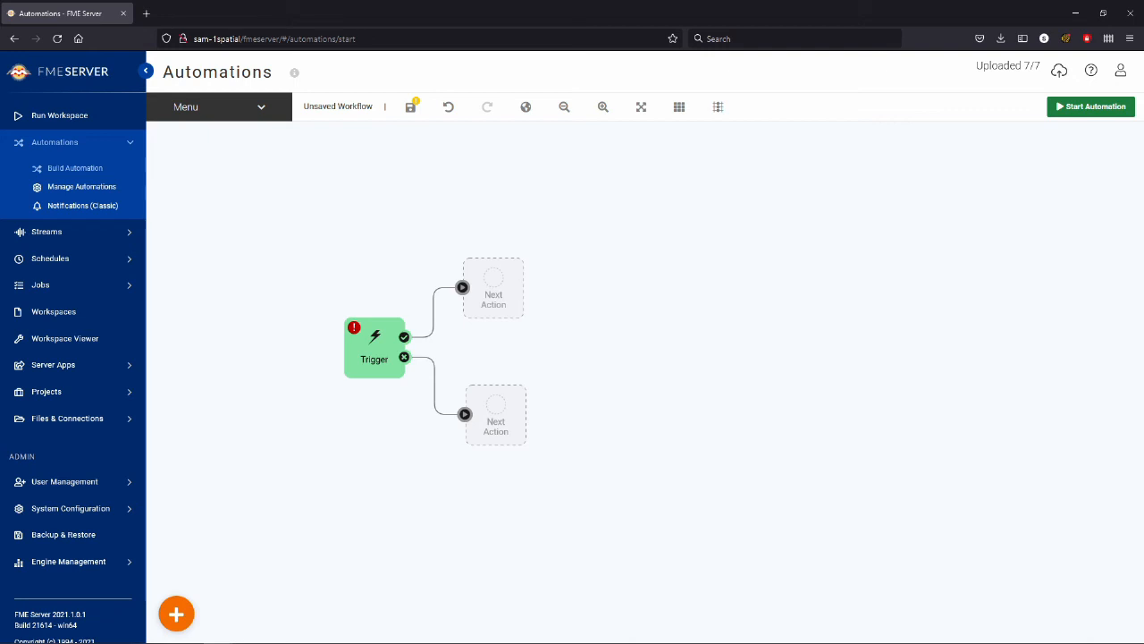
pyautogui.click(176, 613)
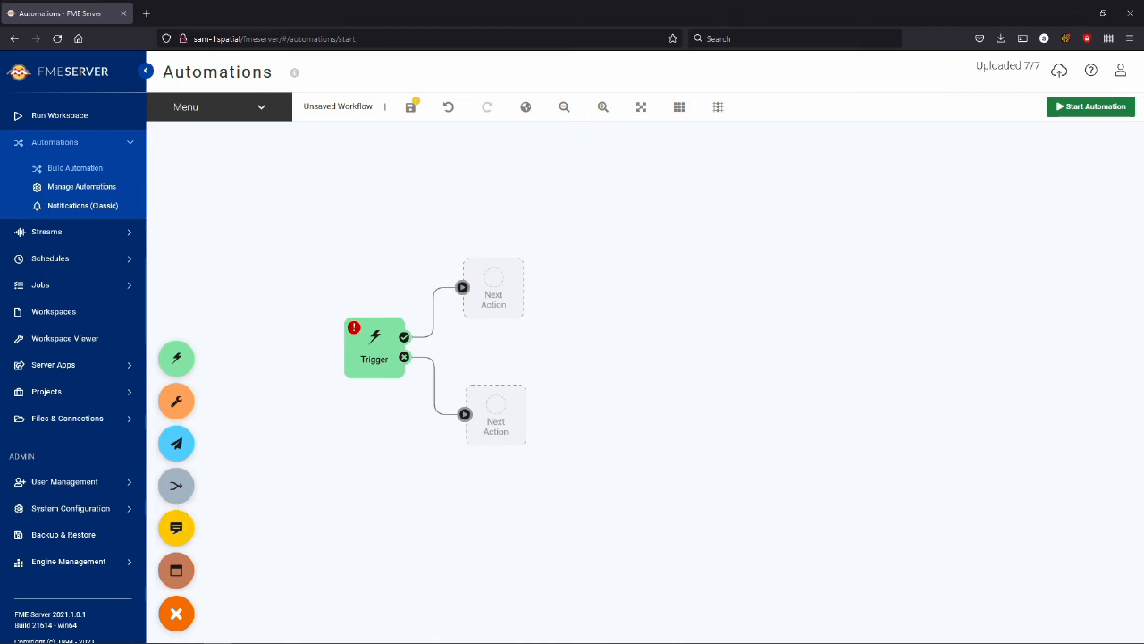
# Step: Configure the automation's trigger to fire on the event FME Server Topic notified
pyautogui.doubleClick(375, 346)
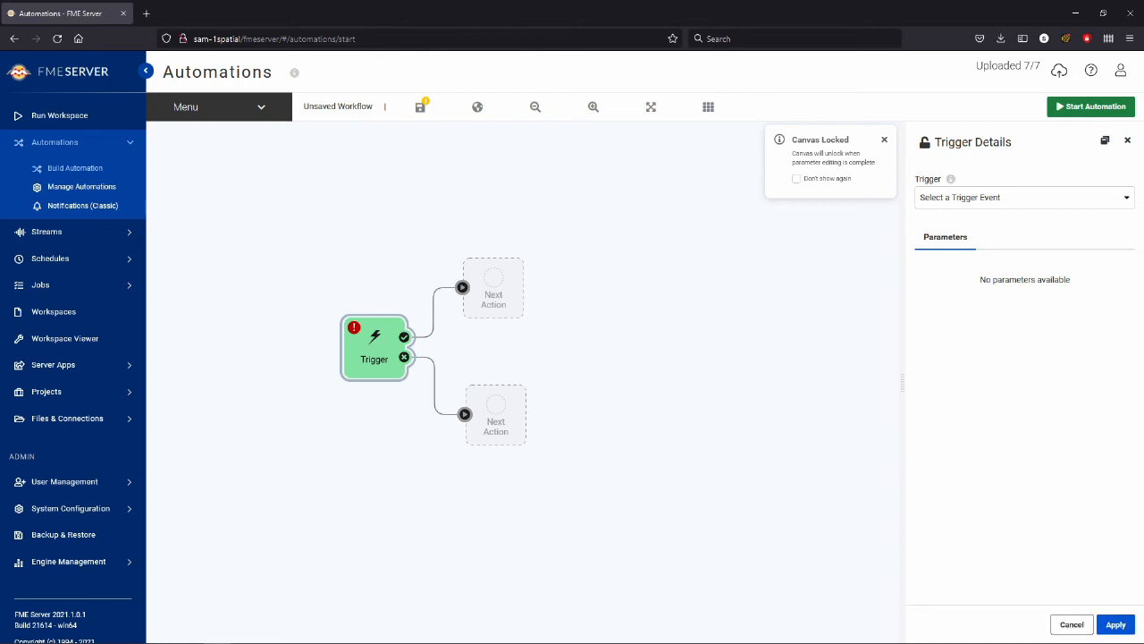
pyautogui.click(1024, 197)
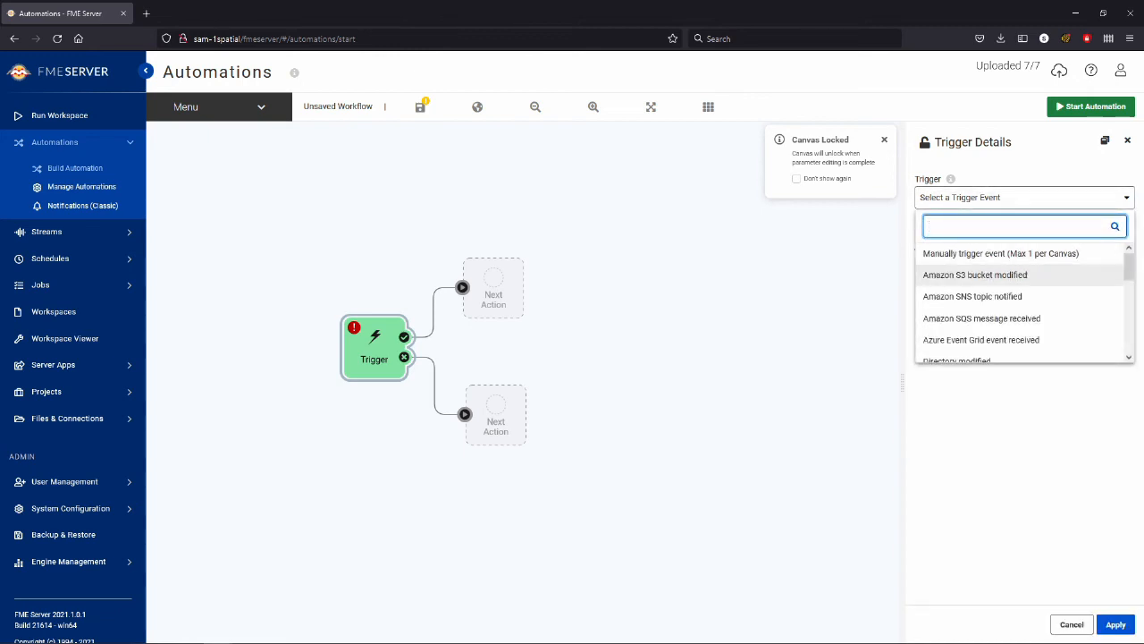
pyautogui.scroll(-2, 1019, 277)
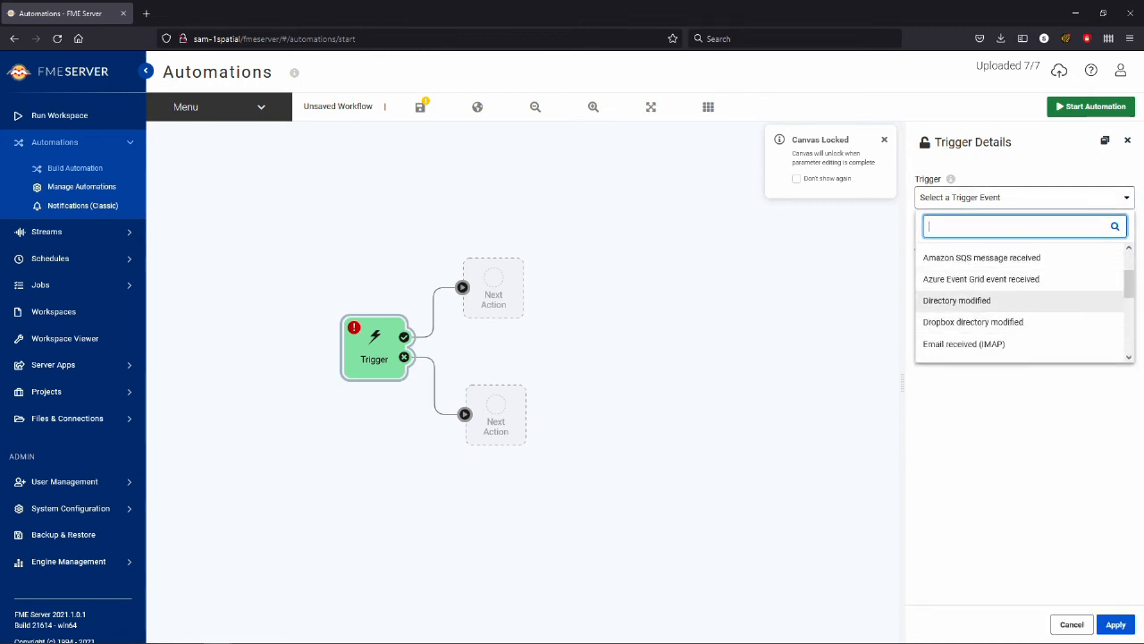
pyautogui.scroll(-3, 1019, 290)
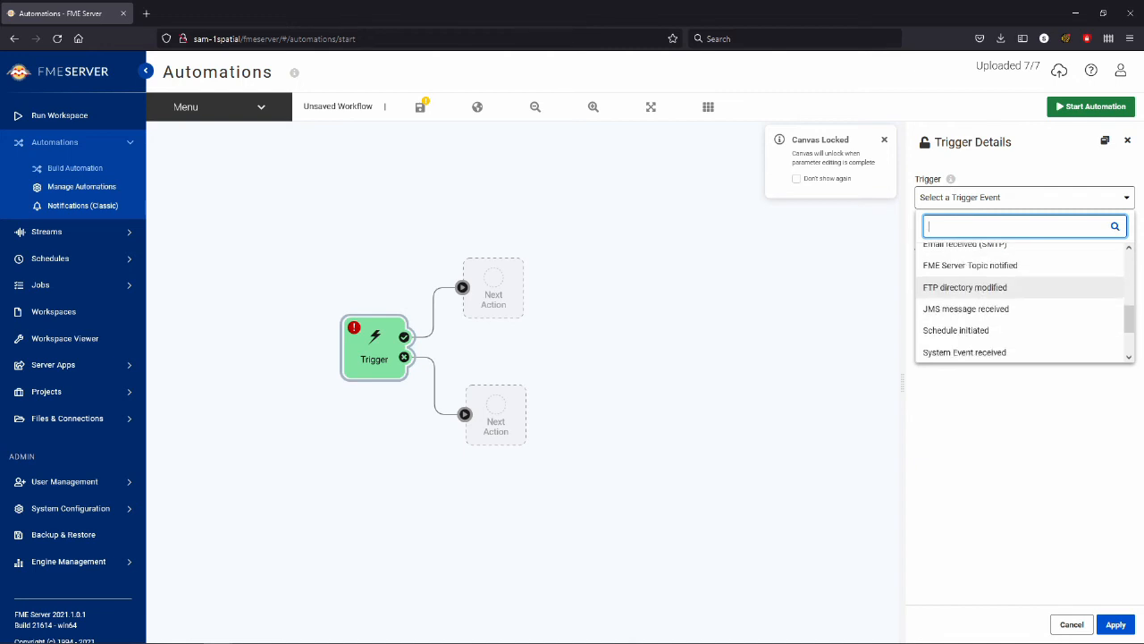
pyautogui.scroll(-1, 1019, 334)
pyautogui.press('Up')
pyautogui.press('Up')
pyautogui.press('Up')
pyautogui.press('Up')
pyautogui.press('Up')
pyautogui.press('Up')
pyautogui.press('Up')
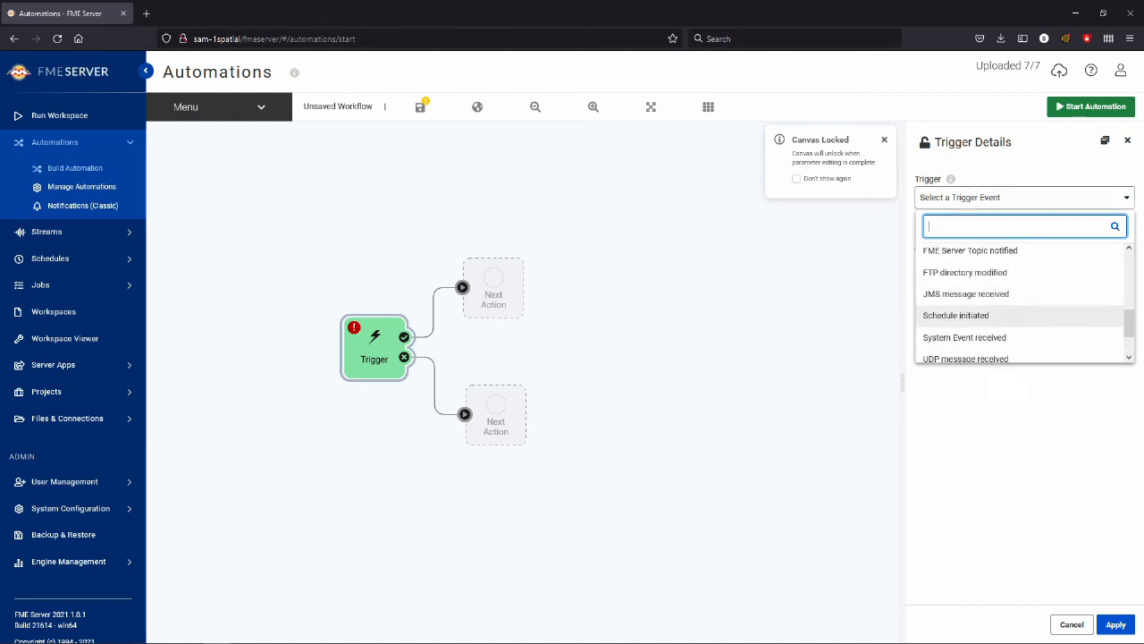
pyautogui.press('Return')
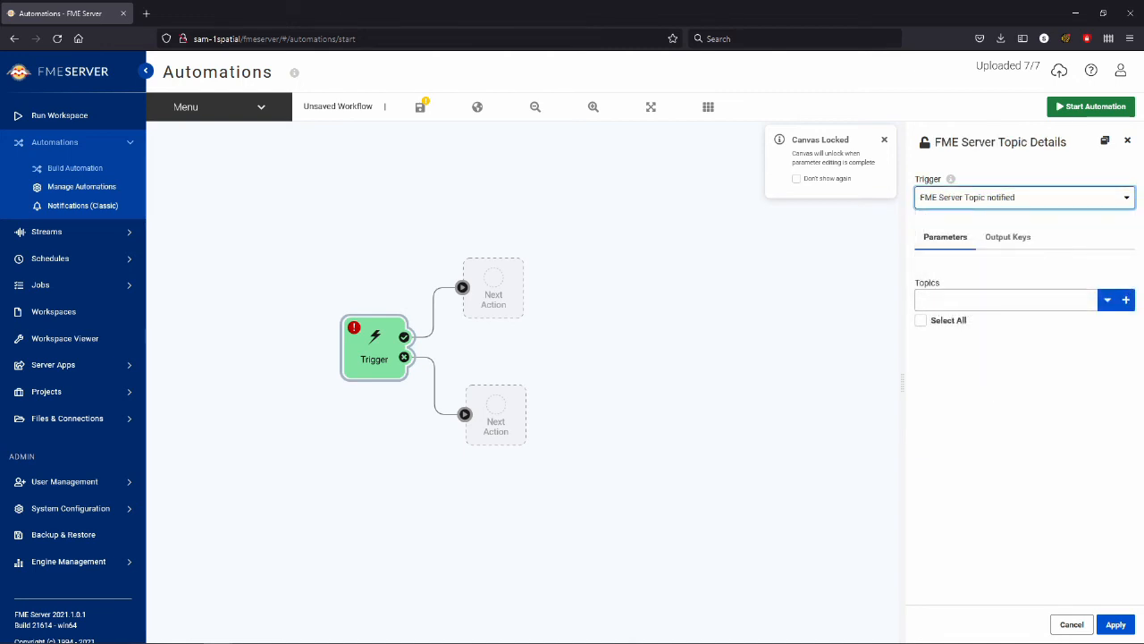
# Step: Choose SAMPLE_TOPIC as the topic the trigger listens to and apply the trigger settings
pyautogui.click(1005, 300)
pyautogui.scroll(-1, 1006, 374)
pyautogui.press('Down')
pyautogui.press('Down')
pyautogui.press('Down')
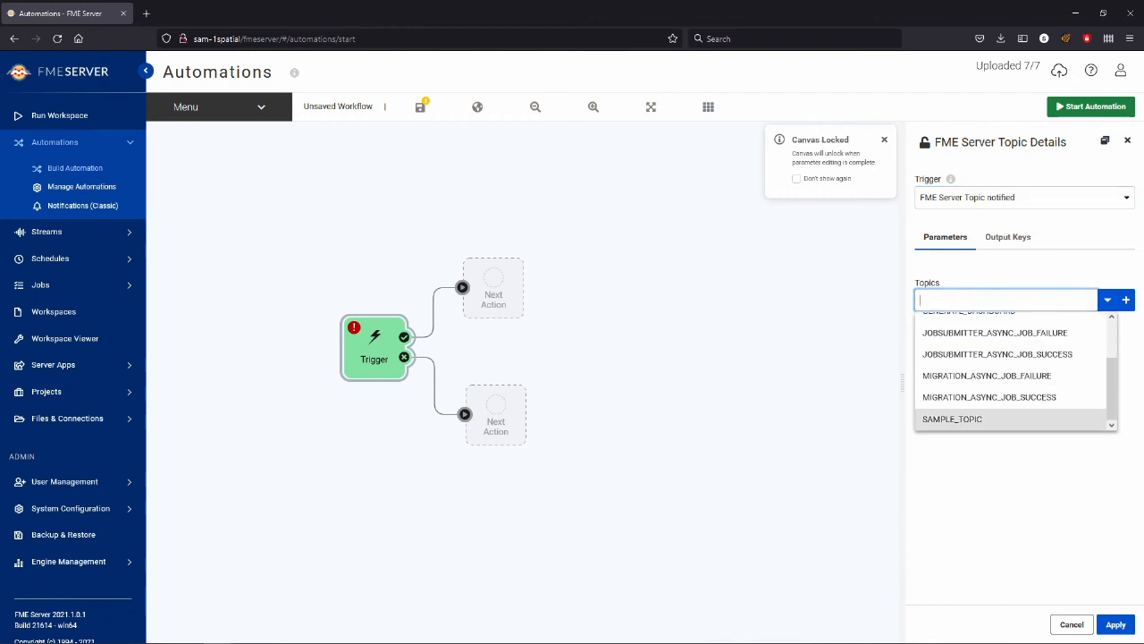
pyautogui.press('Return')
pyautogui.click(1115, 624)
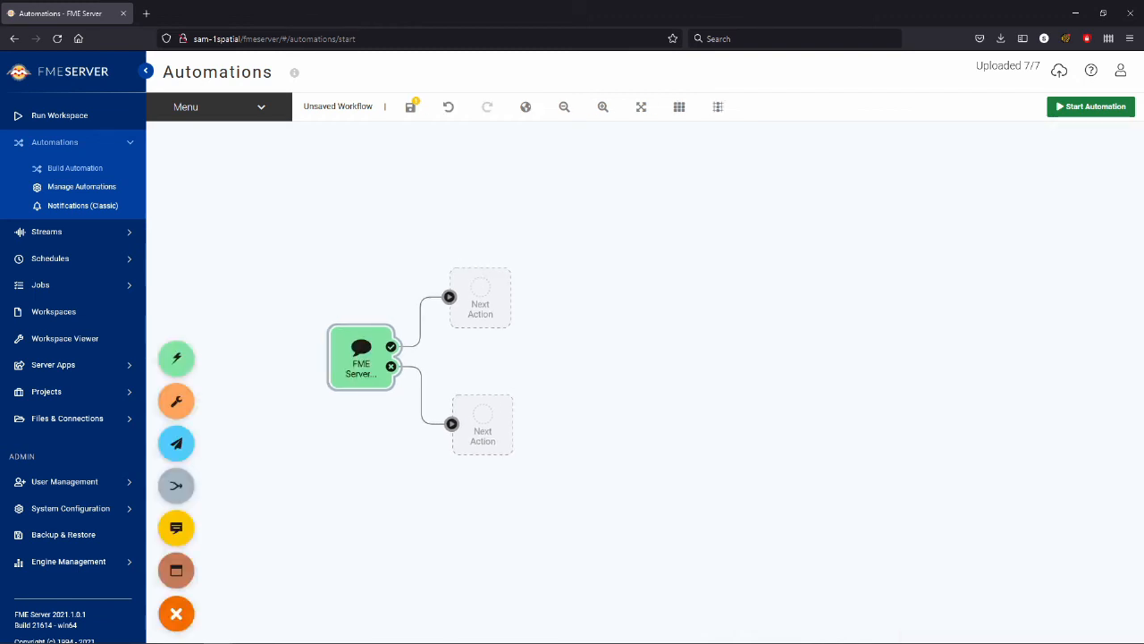
# Step: Set the action on the trigger's success output to run the workspace ContinentFilter.fmw from the Demo repository
pyautogui.doubleClick(478, 298)
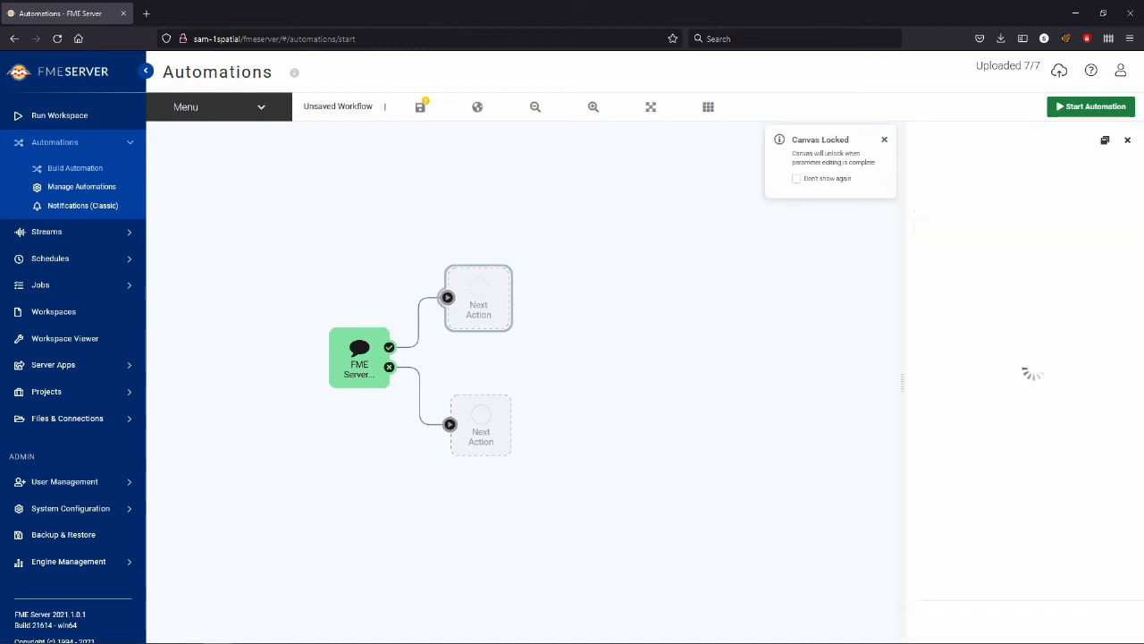
pyautogui.click(1024, 227)
pyautogui.press('Down')
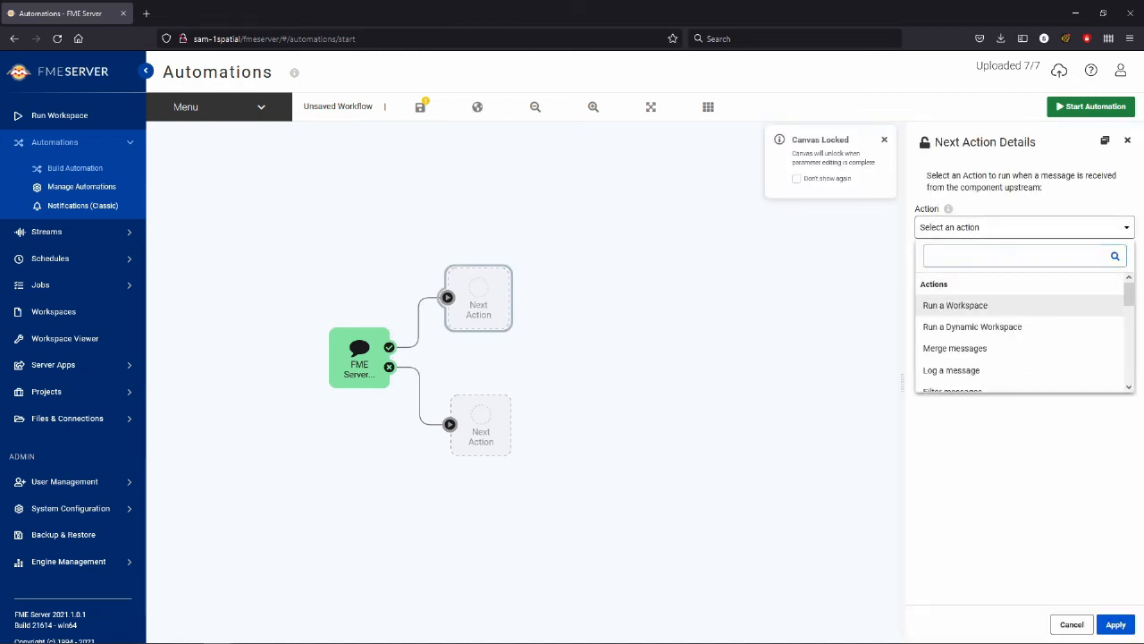
pyautogui.press('Return')
pyautogui.click(1025, 287)
pyautogui.click(1025, 331)
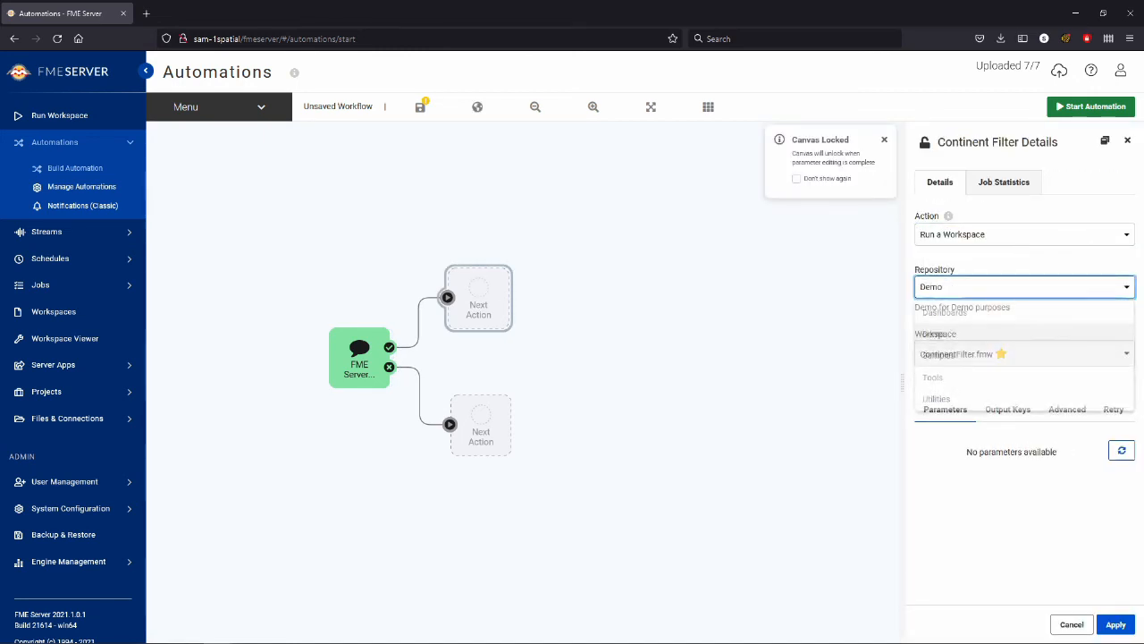
pyautogui.click(1064, 485)
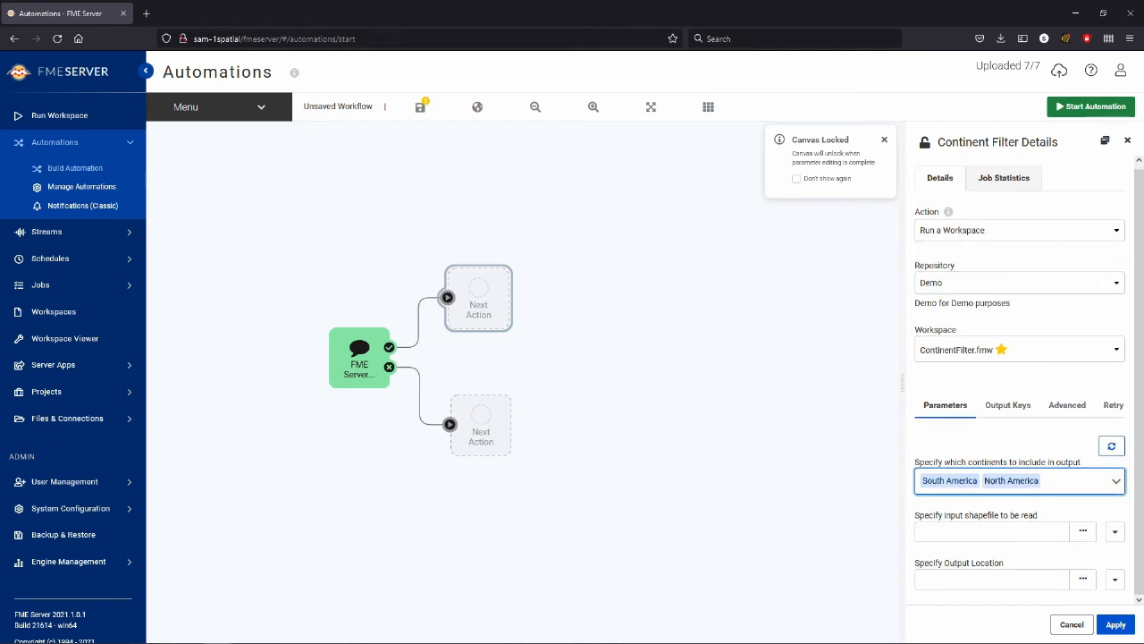
# Step: Set the workspace's input shapefile to ne_10m_admin_0_countries.shp from the shared Data > Data For Continents folder
pyautogui.click(1083, 535)
pyautogui.click(369, 288)
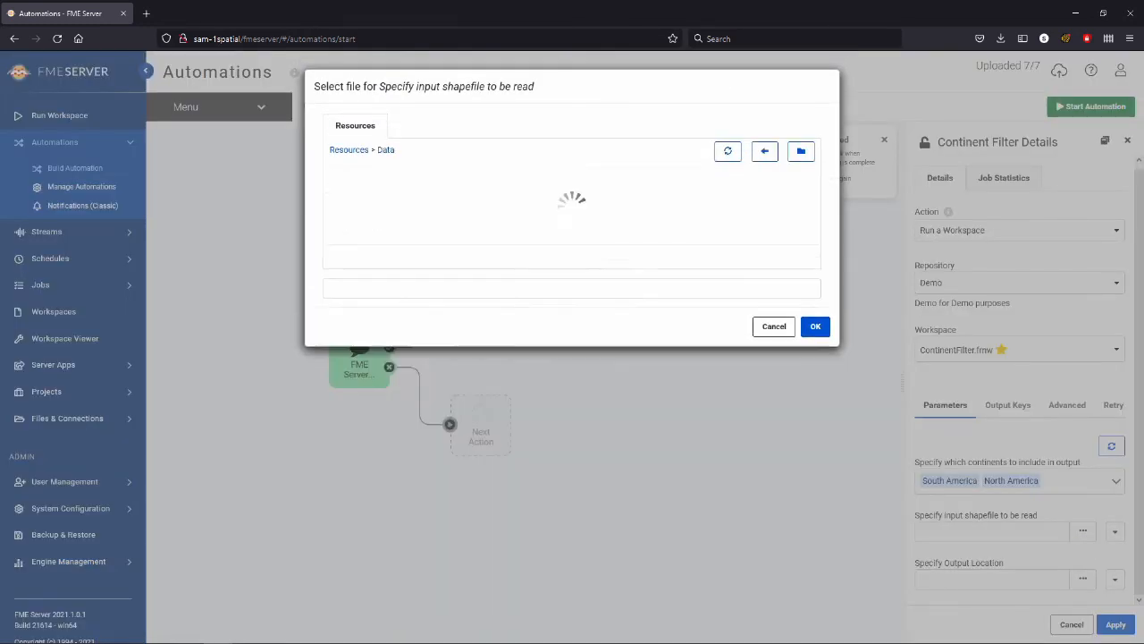
pyautogui.click(393, 206)
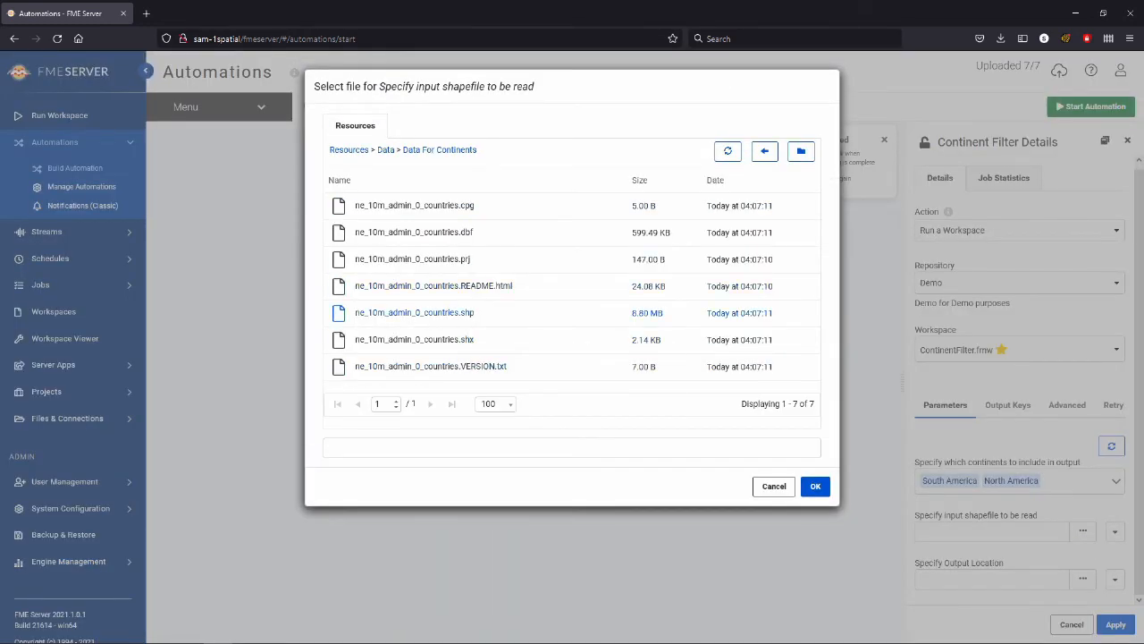
pyautogui.click(414, 312)
pyautogui.click(815, 485)
# Step: Set the workspace's output location to the shared Data > Output Continents folder and apply the action
pyautogui.click(1083, 578)
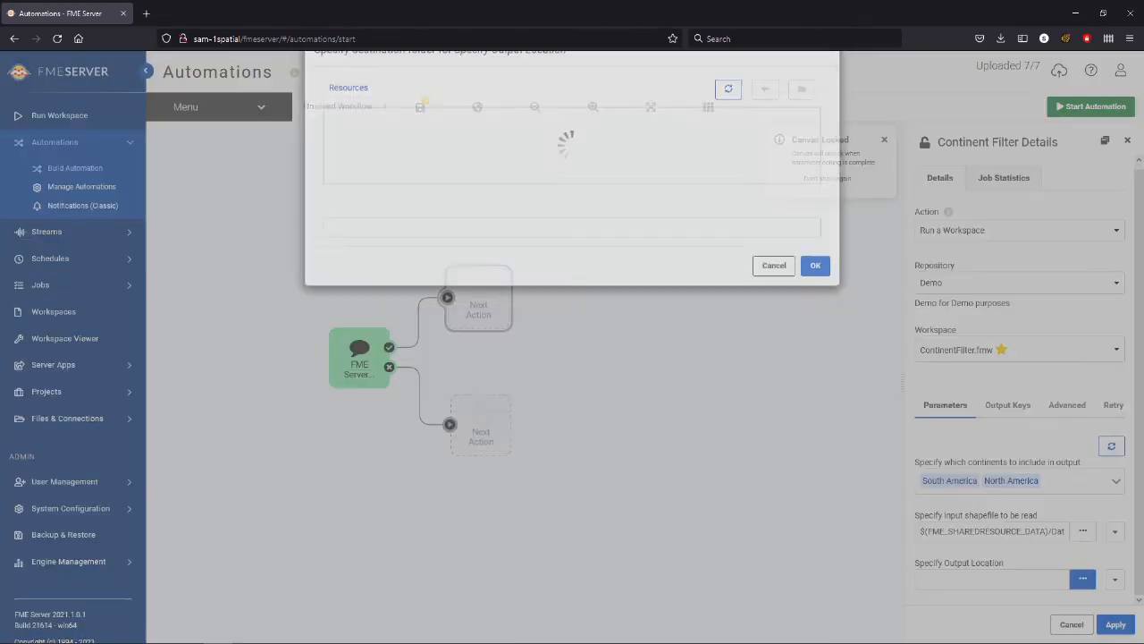
pyautogui.click(394, 209)
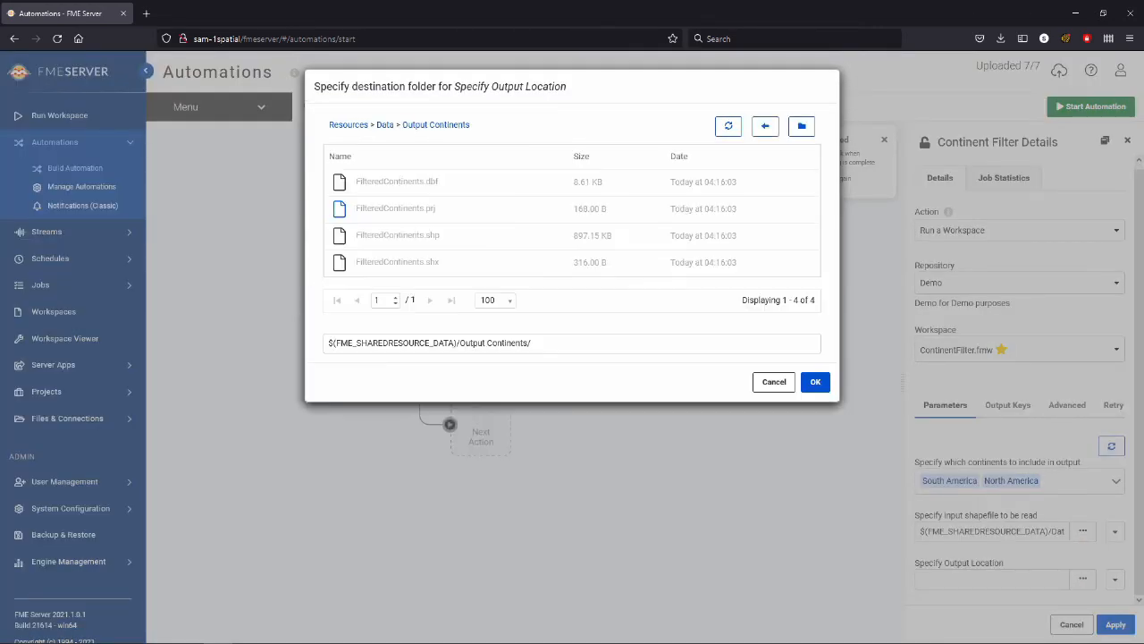
pyautogui.click(815, 381)
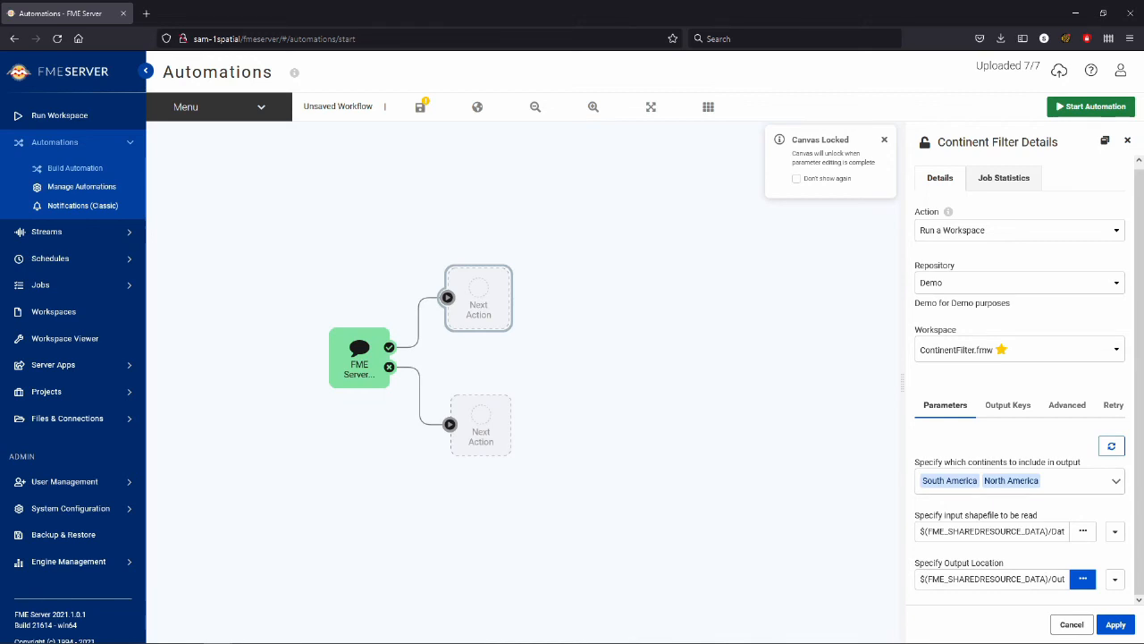
pyautogui.click(1115, 623)
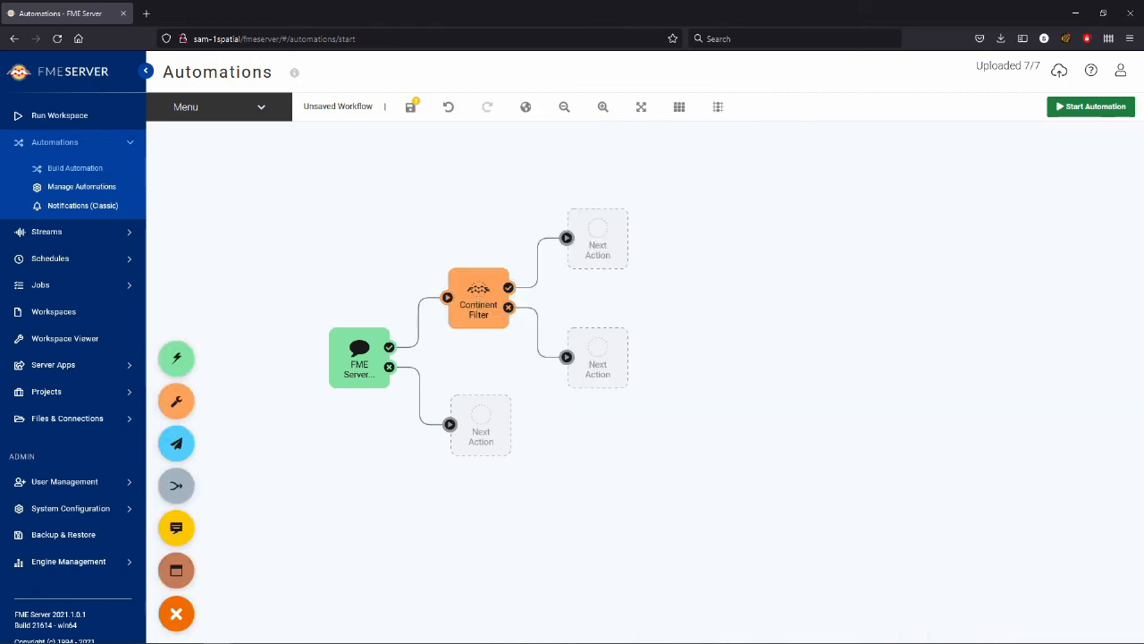
# Step: Set the action on the Continent Filter's success output to Send an email
pyautogui.doubleClick(597, 238)
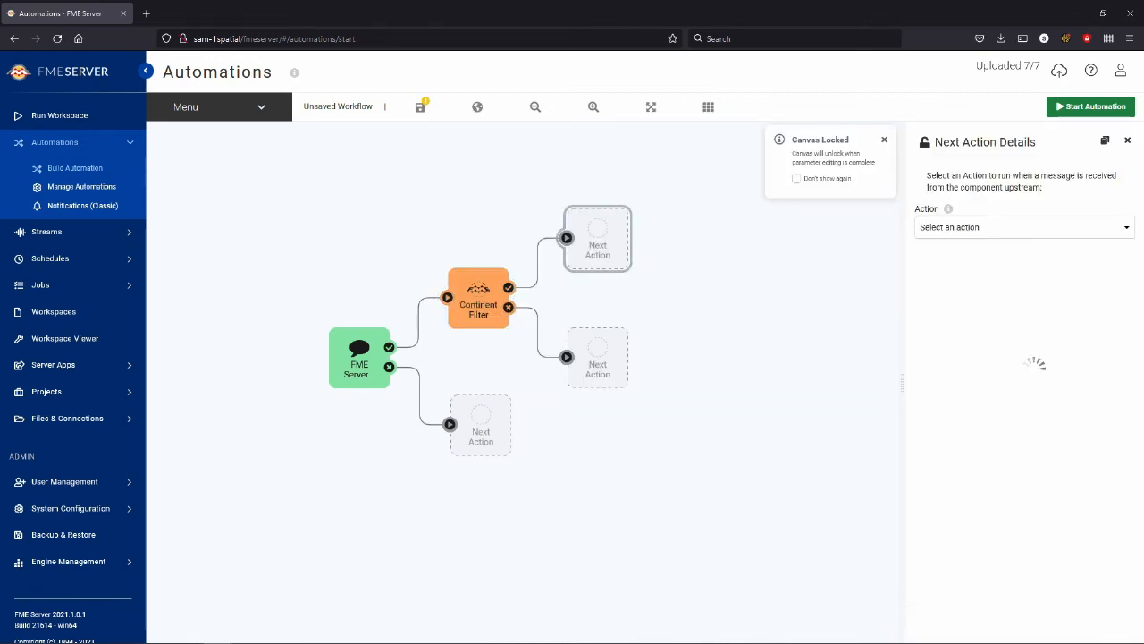
pyautogui.click(1024, 227)
pyautogui.scroll(-5, 1001, 348)
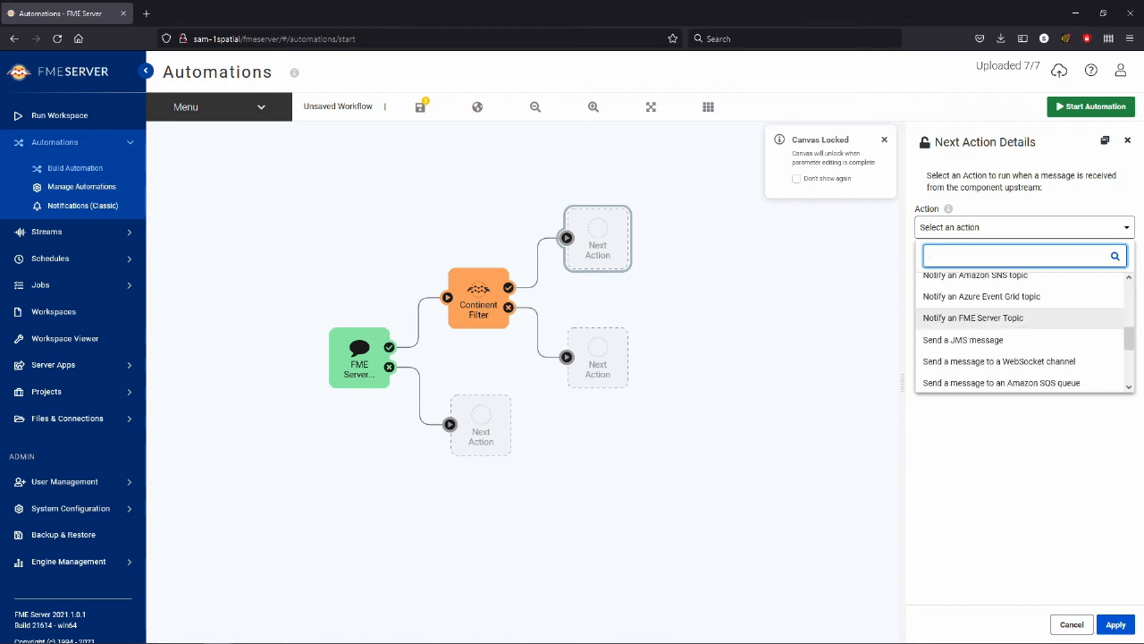
pyautogui.scroll(-3, 1019, 340)
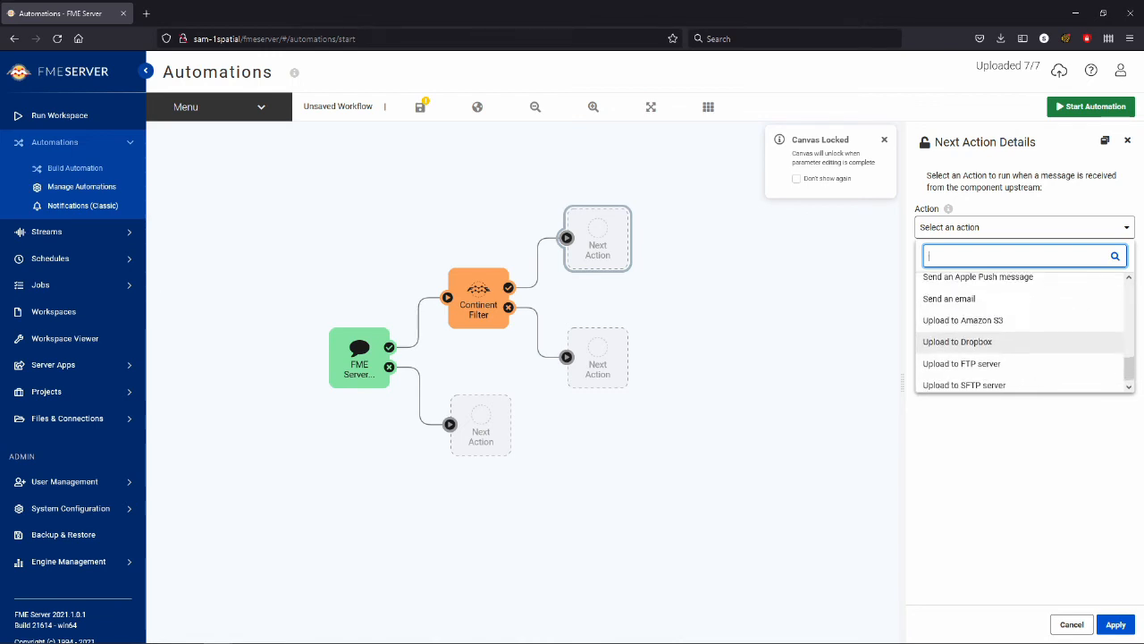
pyautogui.scroll(3, 1019, 357)
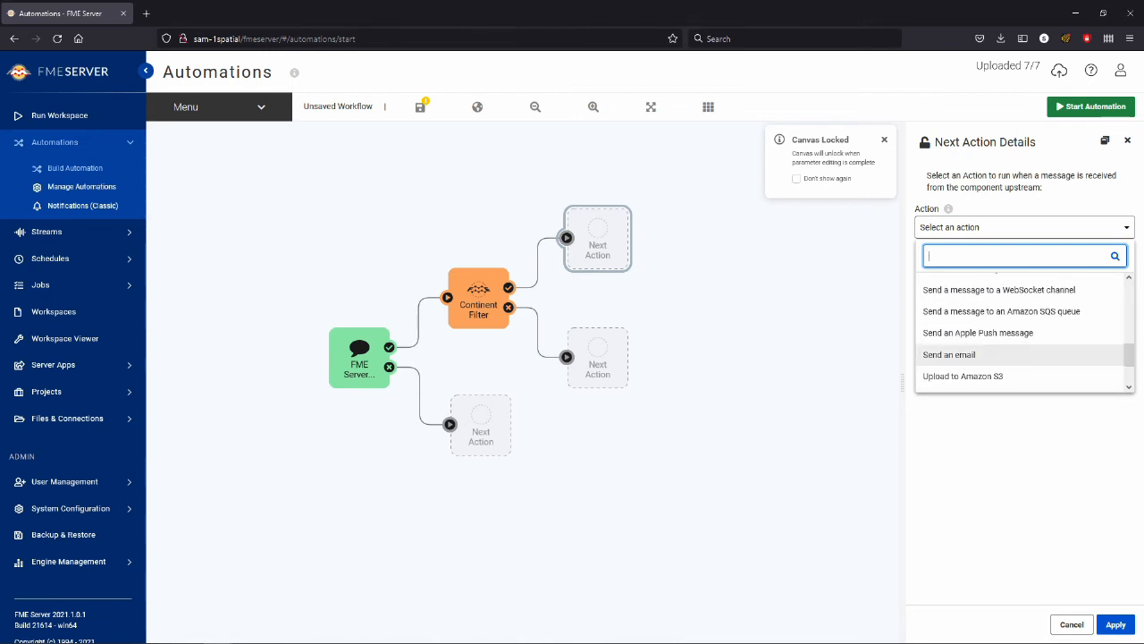
pyautogui.click(1020, 355)
# Step: Fill in the email action's SMTP server and Email To fields with "test"
pyautogui.scroll(-1, 1021, 313)
pyautogui.click(1019, 261)
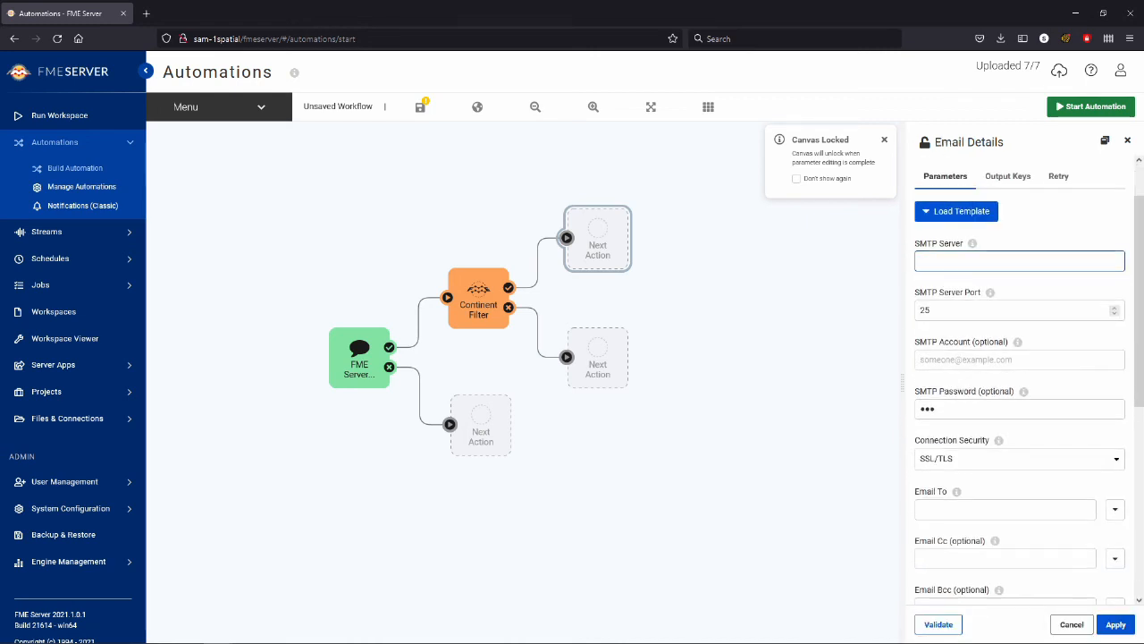
pyautogui.click(1116, 624)
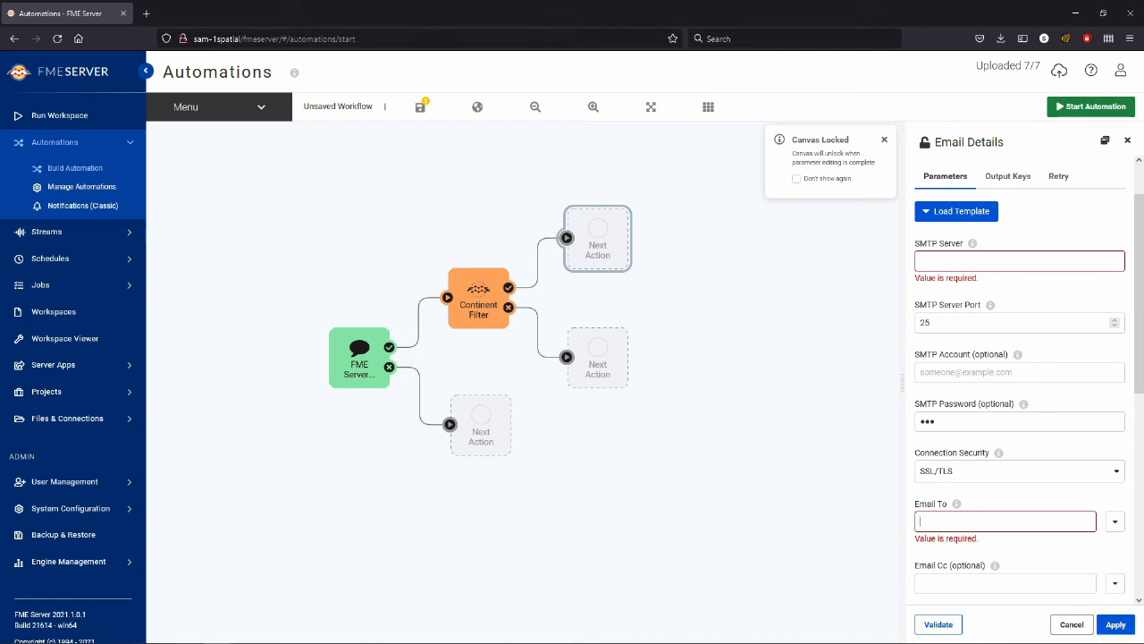
pyautogui.write('test')
pyautogui.click(1019, 261)
pyautogui.write('tes')
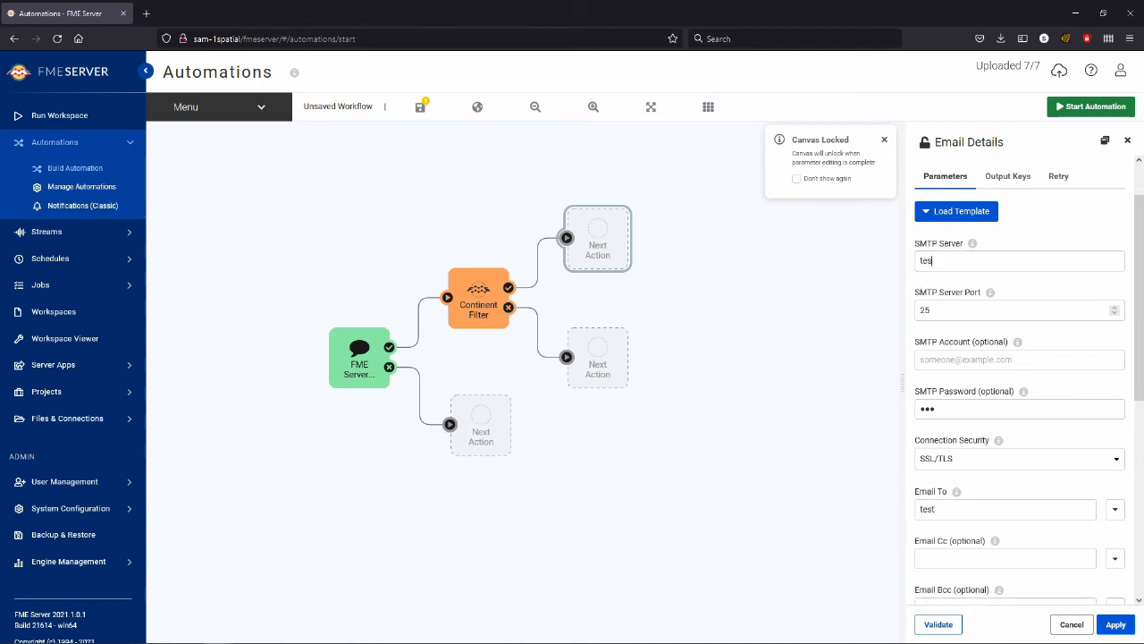
pyautogui.write('t')
# Step: Enter "test" as the email's sender and subject, and apply the email action
pyautogui.scroll(-4, 1019, 402)
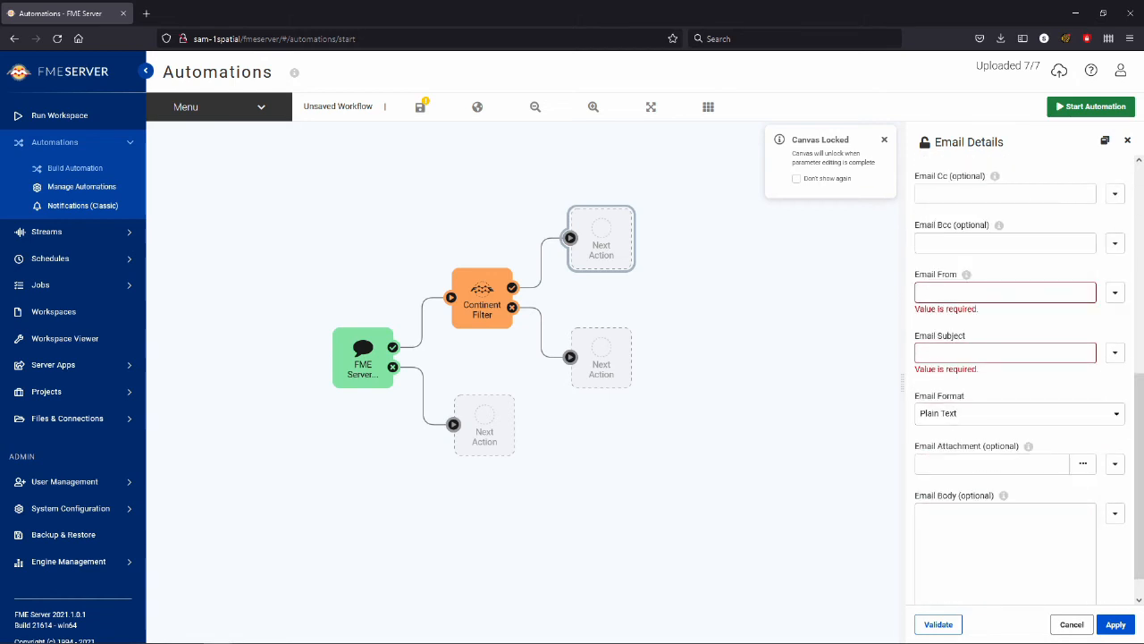
pyautogui.click(1005, 293)
pyautogui.write('test')
pyautogui.press('Tab')
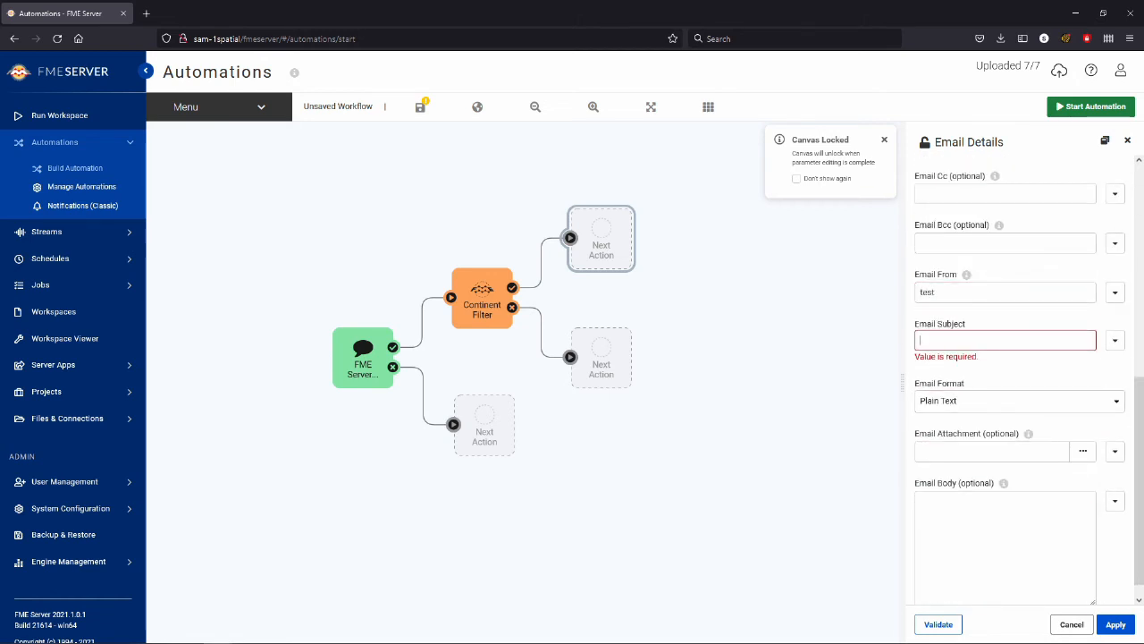
pyautogui.write('test')
pyautogui.click(1115, 624)
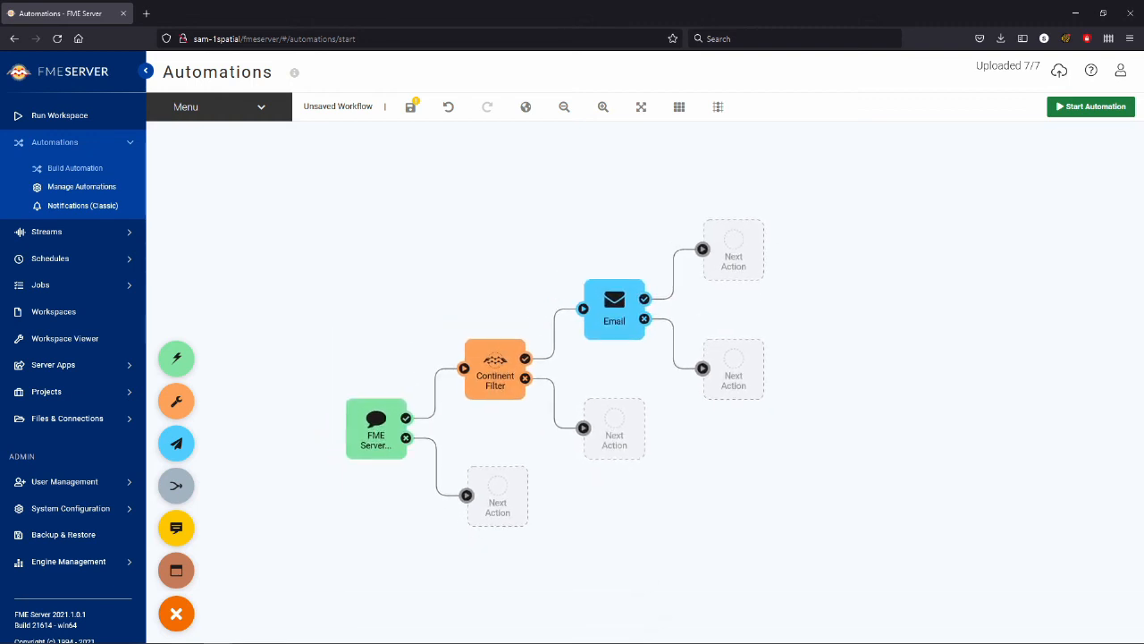
# Step: View the settings of the empty next action on the Continent Filter's failure output, choosing no action
pyautogui.doubleClick(614, 429)
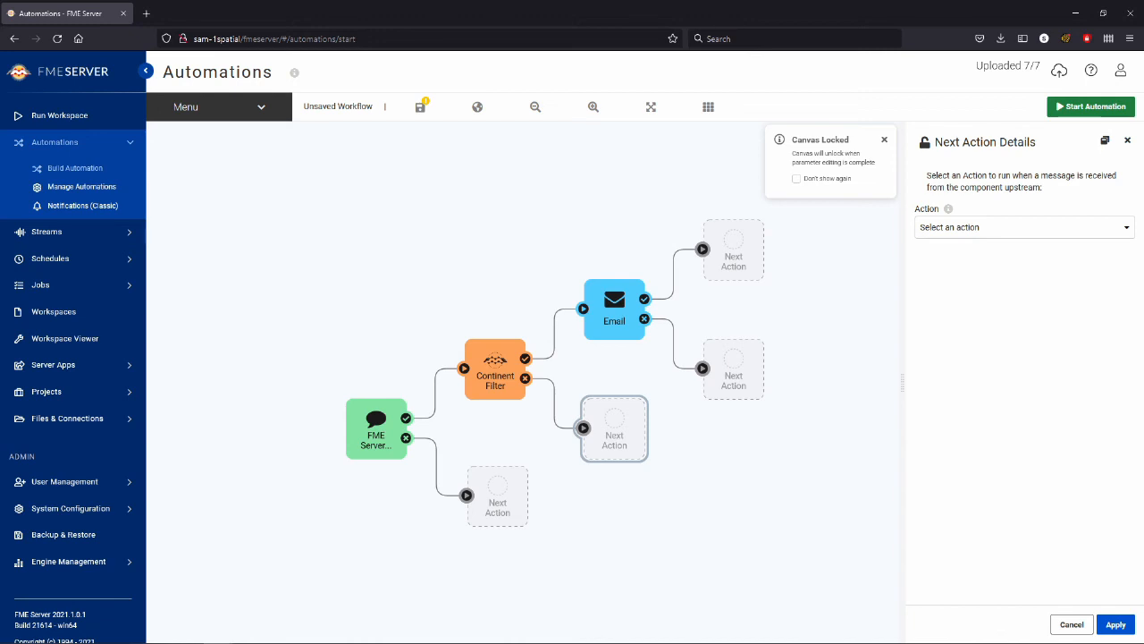
pyautogui.press('Escape')
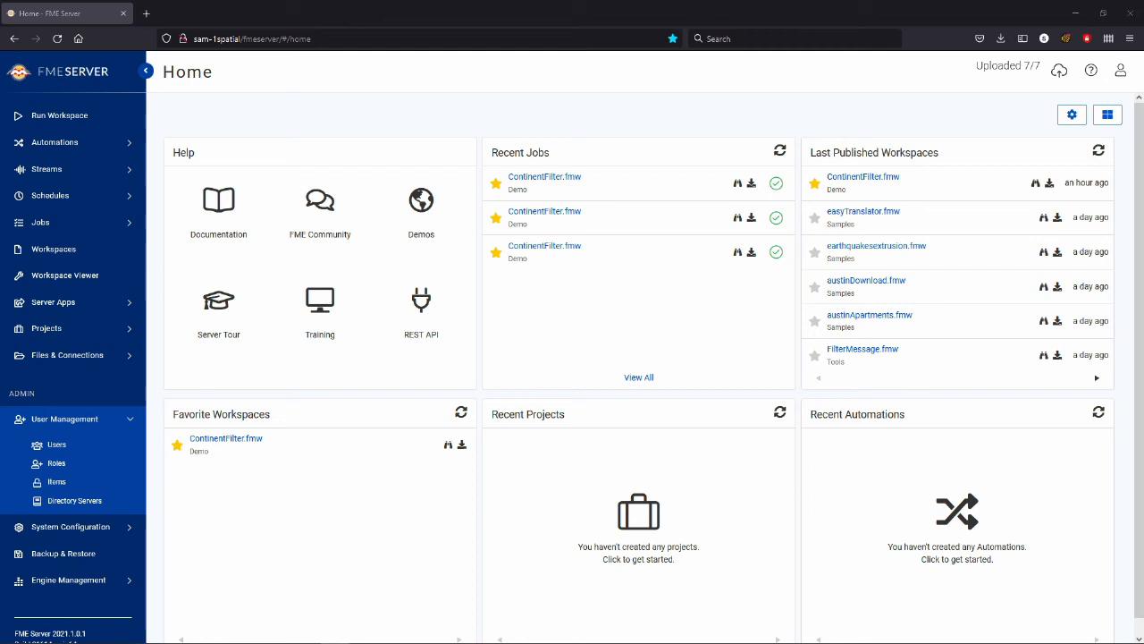
# Step: Show the list of user accounts in User Management
pyautogui.click(56, 445)
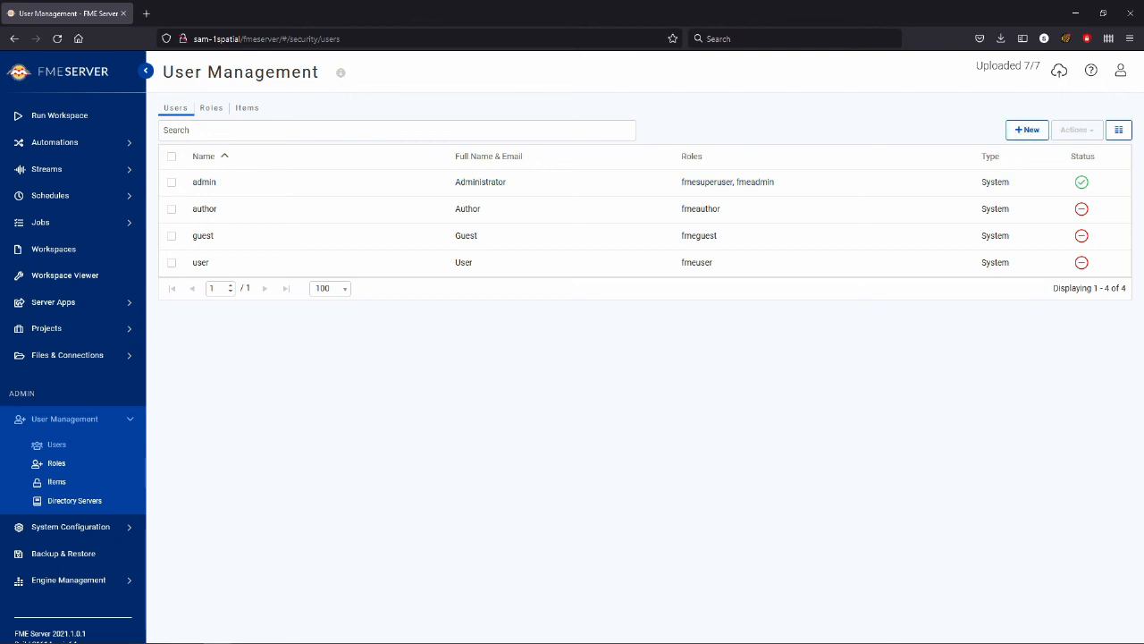
# Step: Start a new user account and fill in the person's username and full name
pyautogui.click(1026, 129)
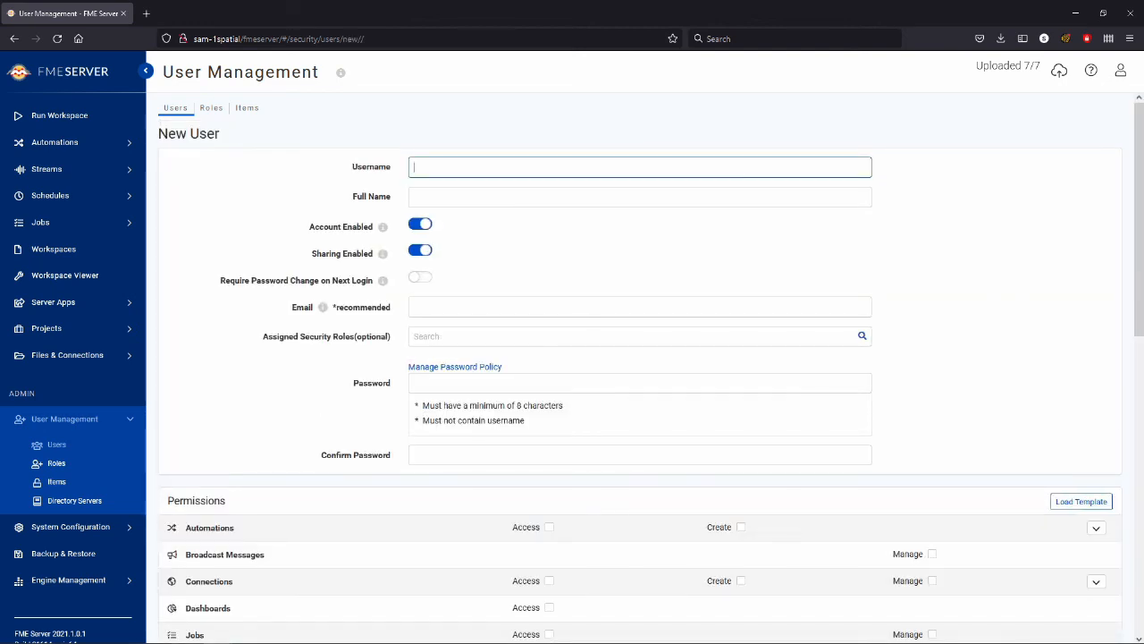
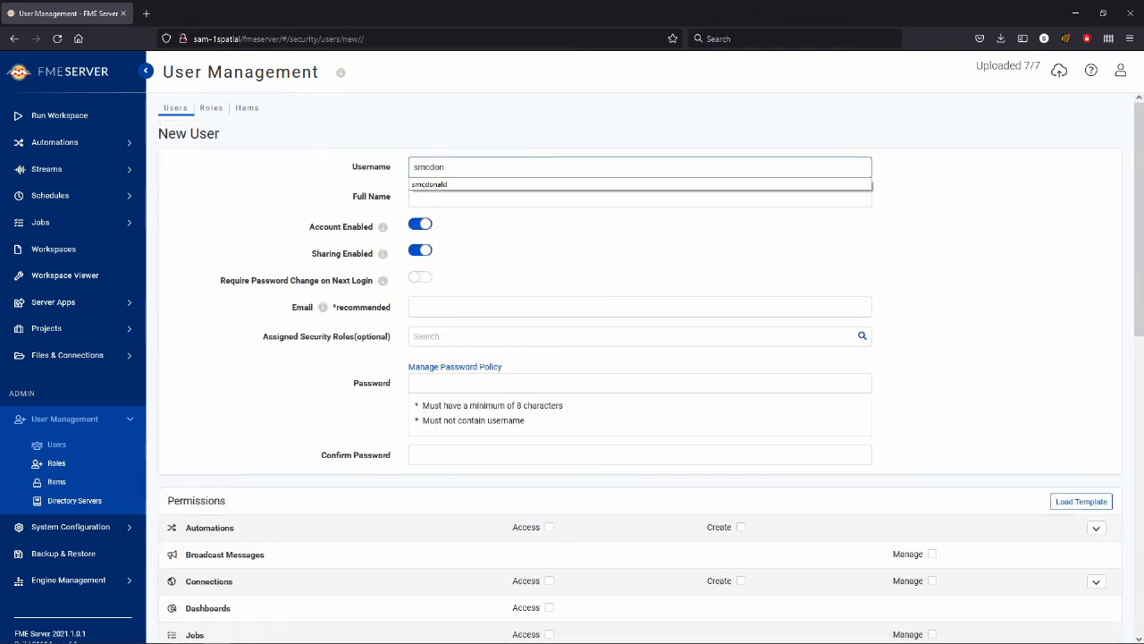
pyautogui.press('Down')
pyautogui.press('Return')
pyautogui.press('Tab')
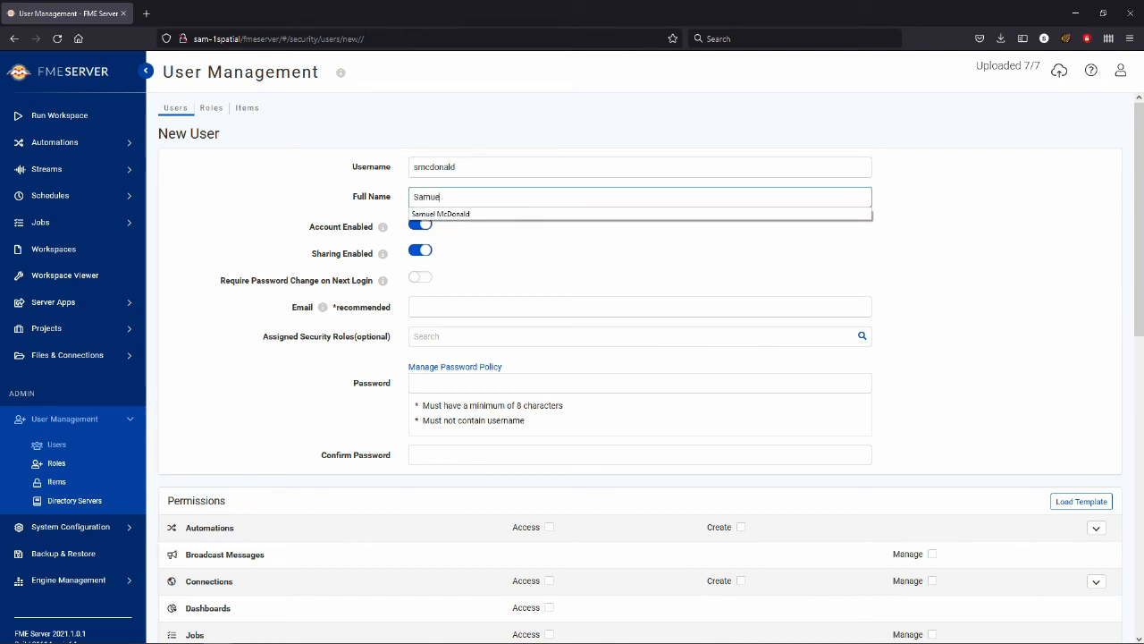
pyautogui.press('Tab')
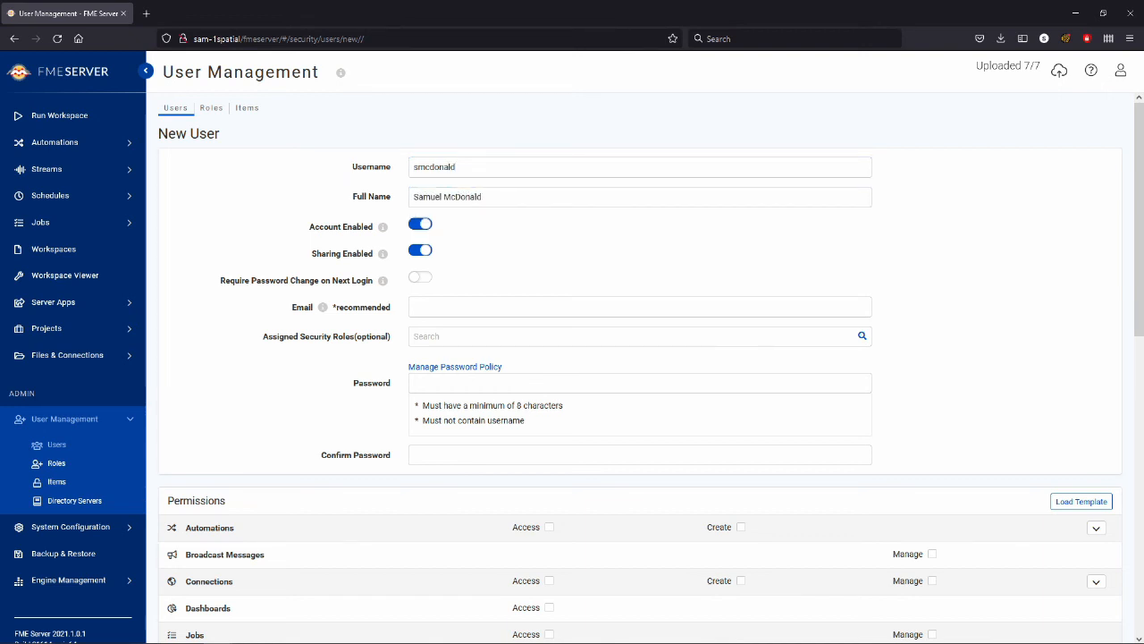
# Step: Fill in the new user's email address, leaving the account and sharing options at their defaults
pyautogui.press('Tab')
pyautogui.press('Tab')
pyautogui.press('Tab')
pyautogui.write('sa')
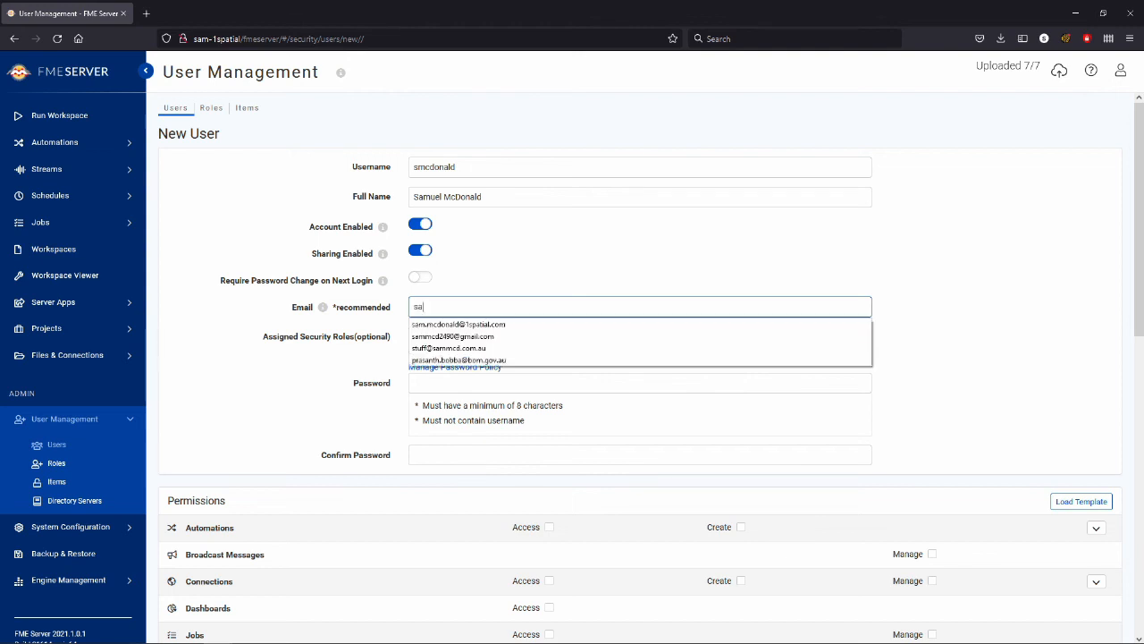
pyautogui.write('m')
pyautogui.press('Down')
pyautogui.press('Return')
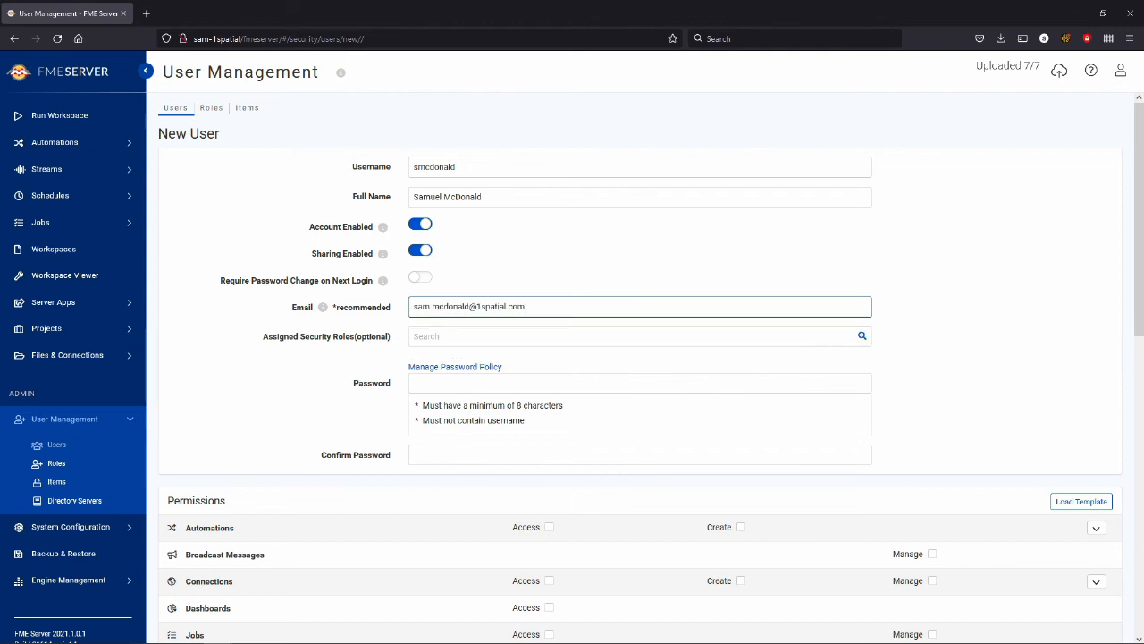
# Step: Assign the fmesuperuser security role to the new user and acknowledge the warning
pyautogui.press('Tab')
pyautogui.press('Tab')
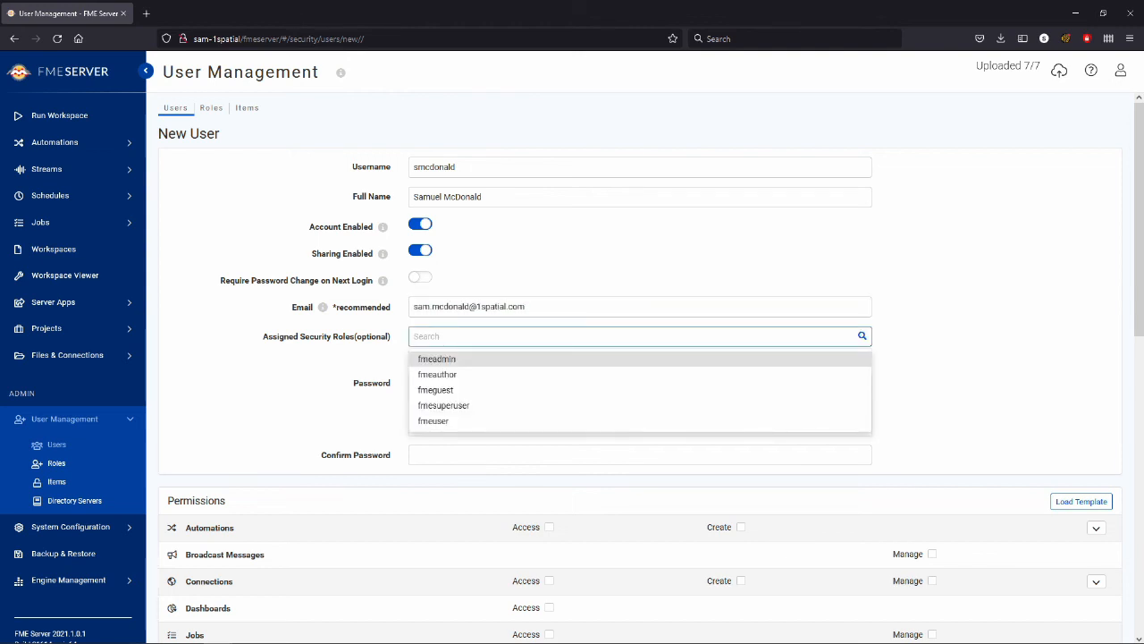
pyautogui.press('Down')
pyautogui.press('Down')
pyautogui.press('Down')
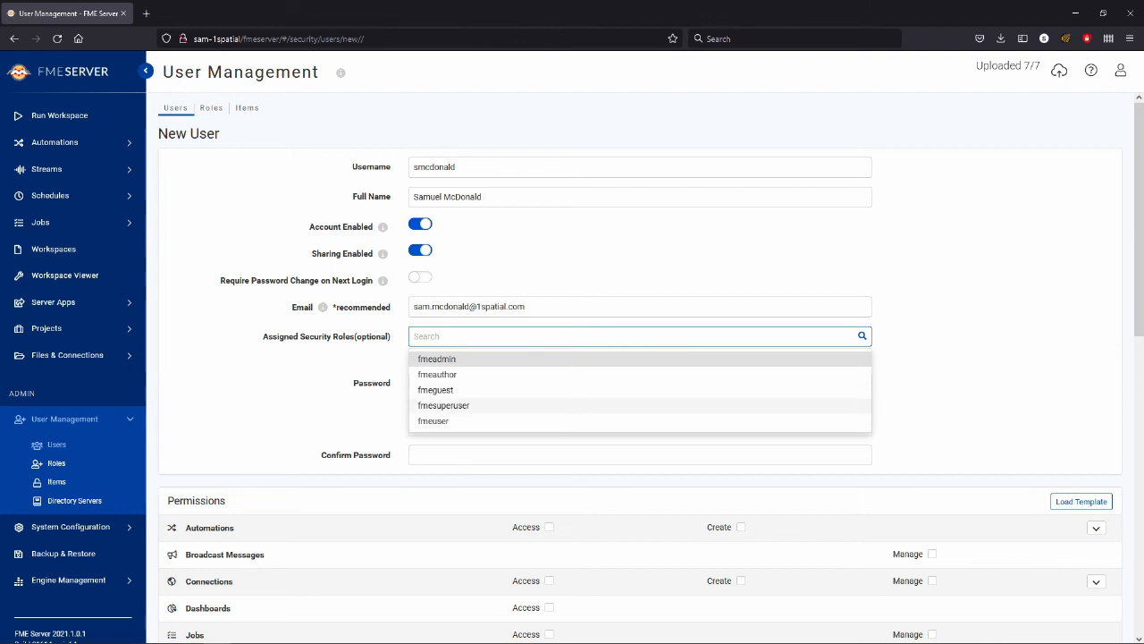
pyautogui.press('Return')
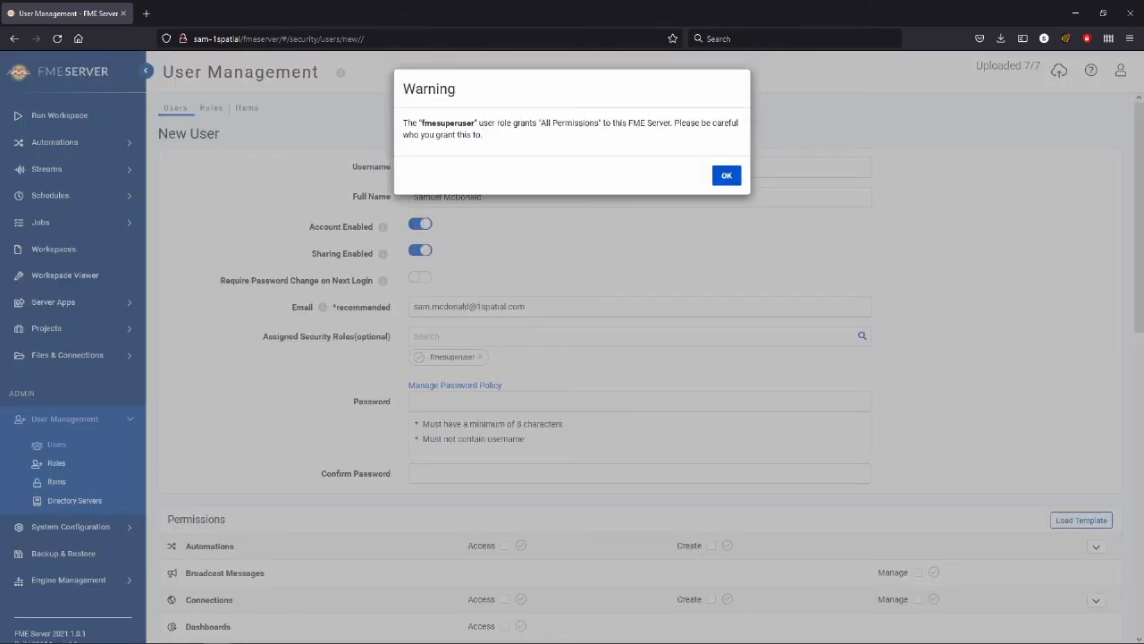
pyautogui.moveTo(403, 124)
pyautogui.mouseDown()
pyautogui.moveTo(479, 123)
pyautogui.moveTo(483, 135)
pyautogui.moveTo(403, 123)
pyautogui.mouseUp()
pyautogui.click(501, 138)
pyautogui.click(500, 138)
pyautogui.click(727, 176)
# Step: Enter the new user's account password and repeat it in the Confirm Password field
pyautogui.scroll(-1, 640, 366)
pyautogui.click(640, 341)
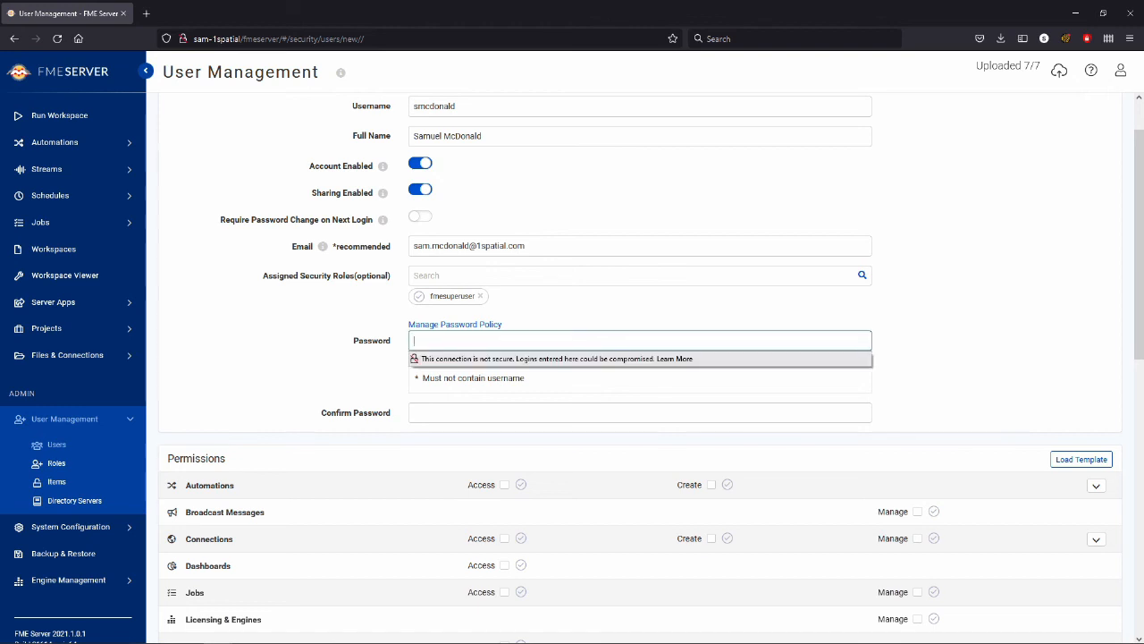
pyautogui.write('Password12')
pyautogui.press('Tab')
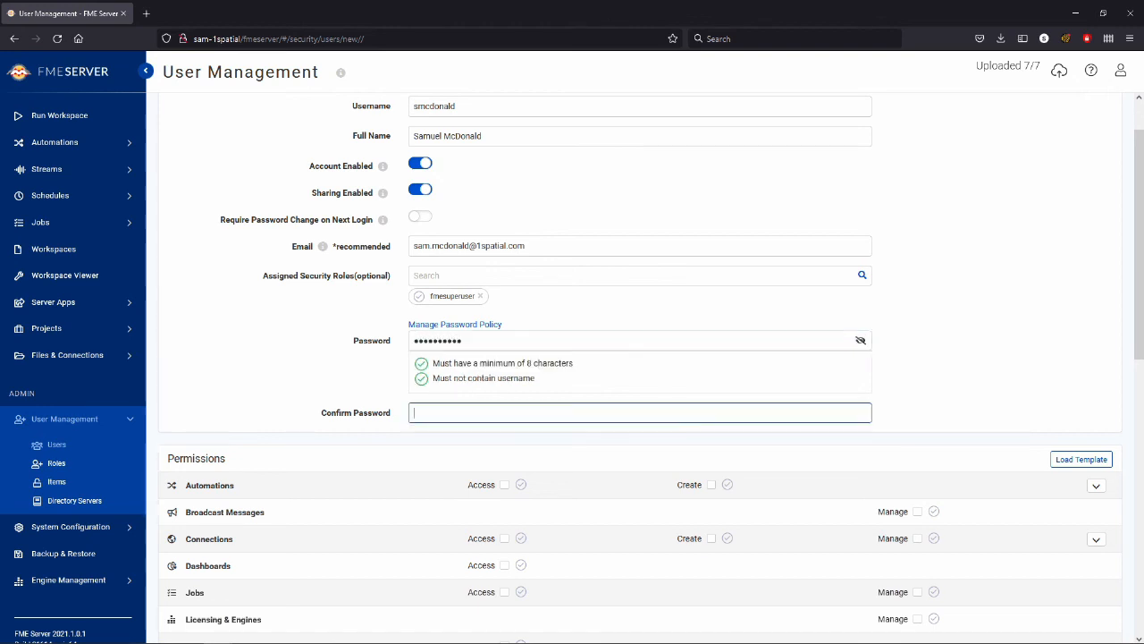
pyautogui.write('Password')
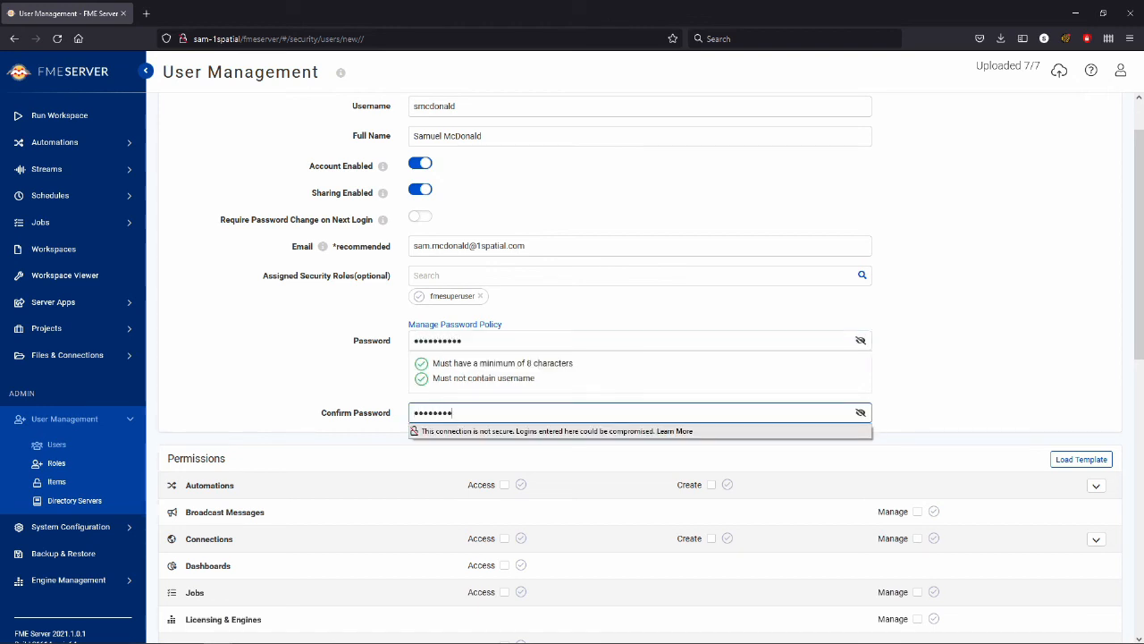
pyautogui.press('Tab')
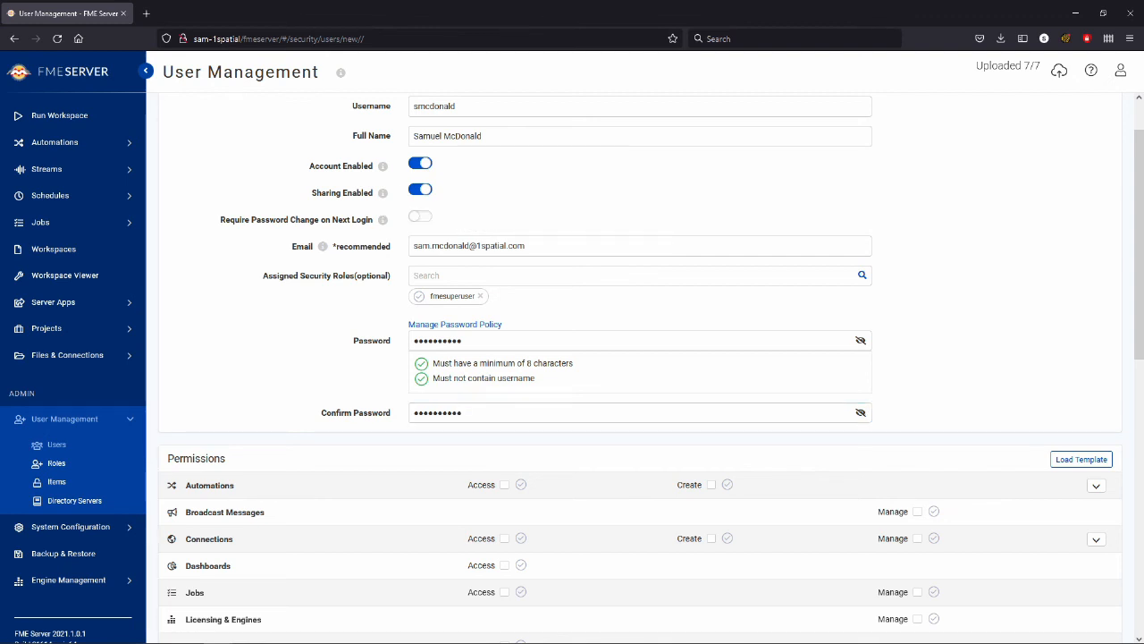
# Step: Try granting the new user individual Streams and Subscriptions permissions, and clear them again
pyautogui.scroll(-5, 635, 367)
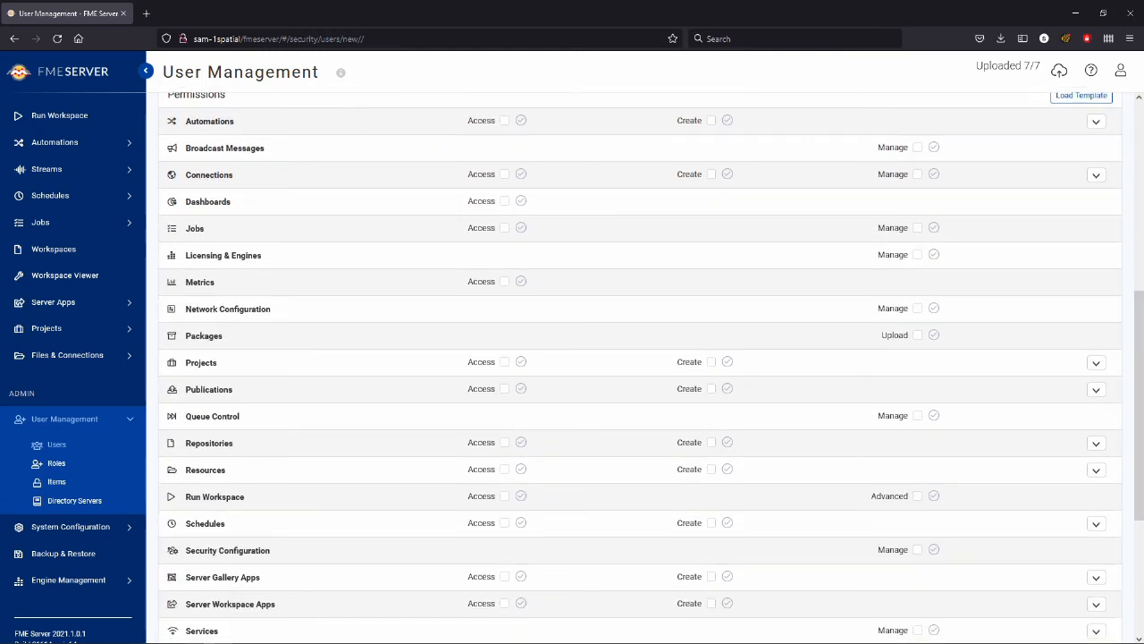
pyautogui.scroll(1, 635, 367)
pyautogui.scroll(-3, 635, 366)
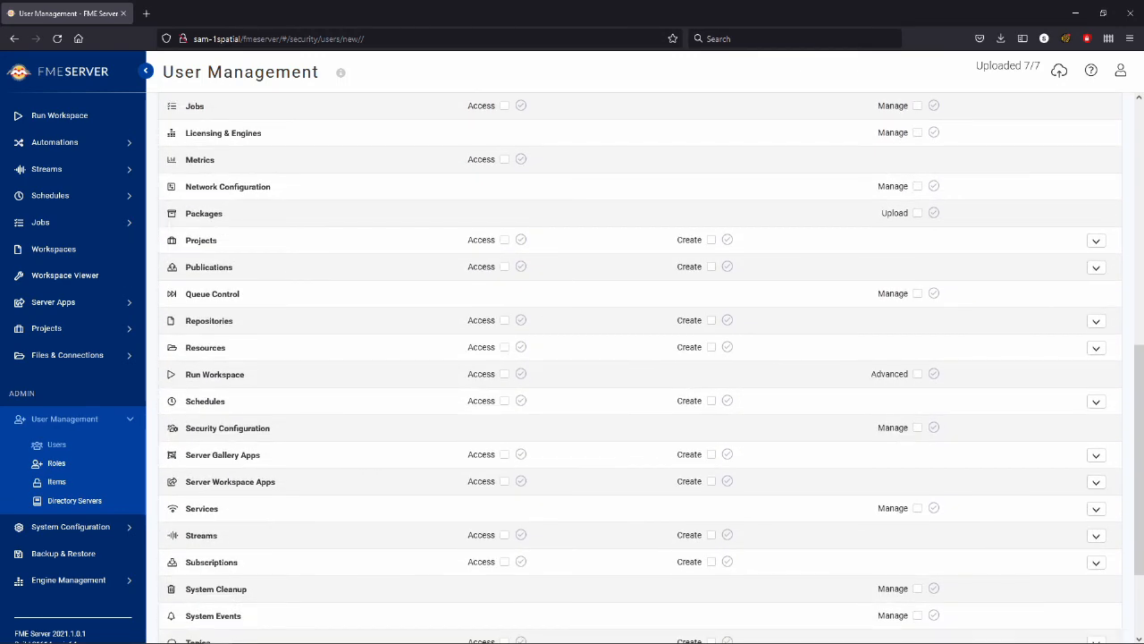
pyautogui.scroll(-1, 635, 366)
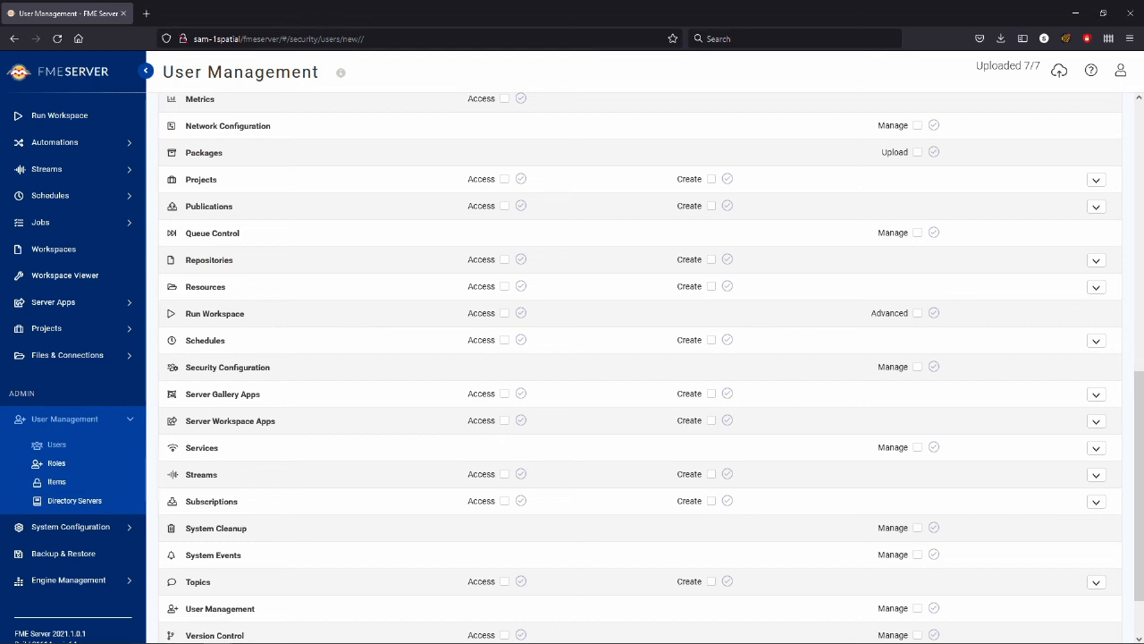
pyautogui.scroll(-1, 635, 367)
pyautogui.click(504, 399)
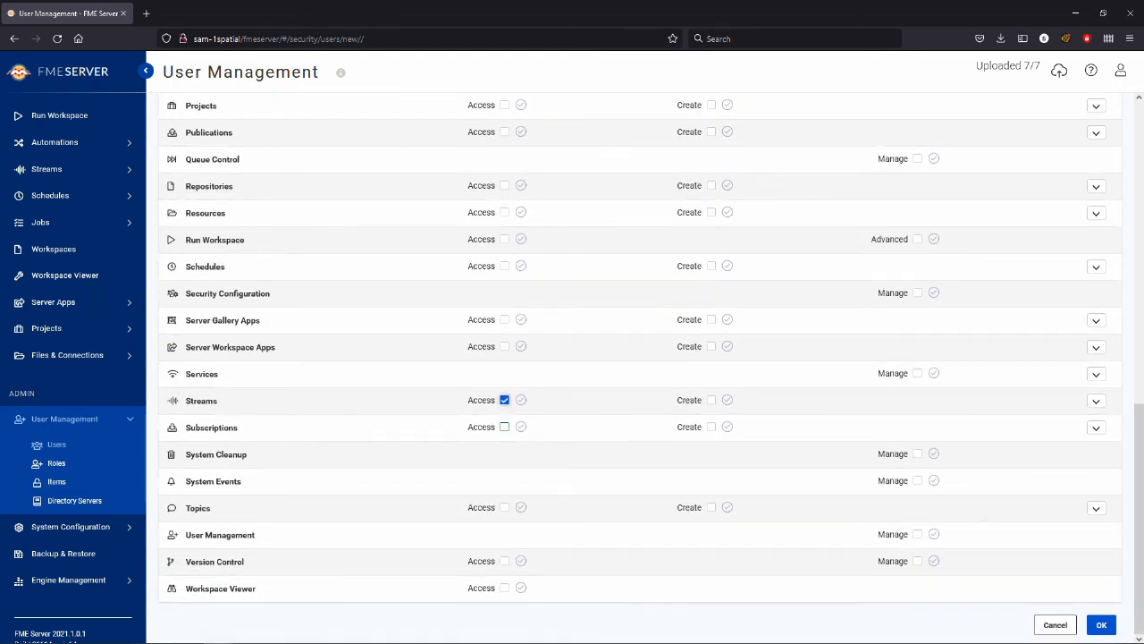
pyautogui.click(504, 426)
pyautogui.click(712, 399)
pyautogui.click(711, 400)
pyautogui.click(504, 399)
pyautogui.click(504, 427)
# Step: Check where the System Events permission is granted from and save the new user account
pyautogui.moveTo(934, 480)
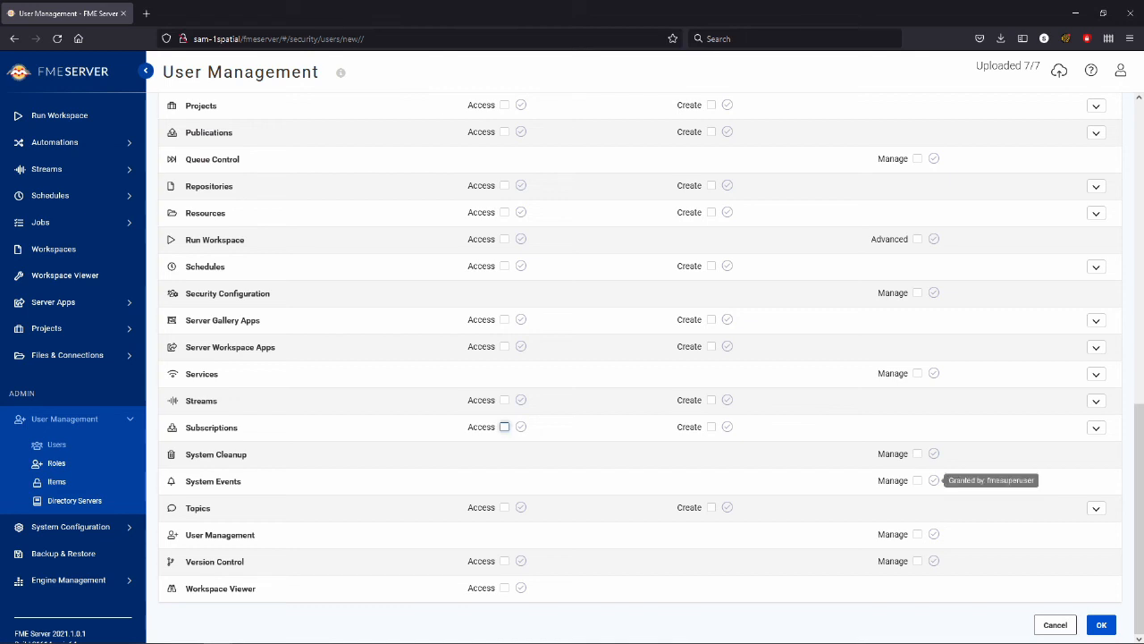
pyautogui.click(1101, 624)
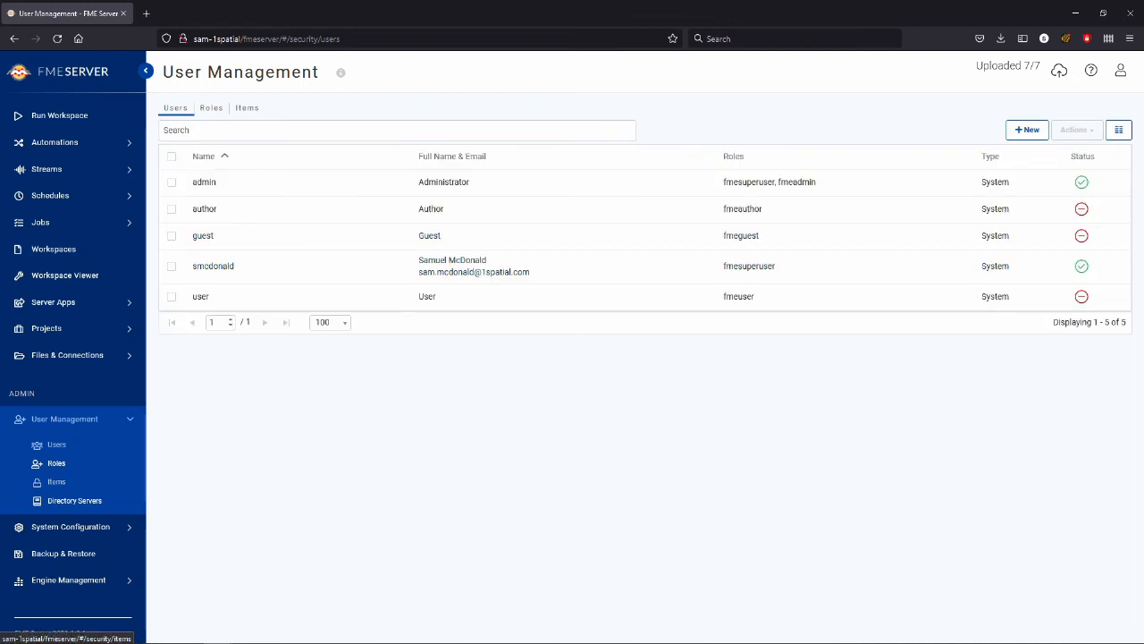
# Step: Start a new role in User Management and name it "Run the Workspace Person"
pyautogui.click(56, 463)
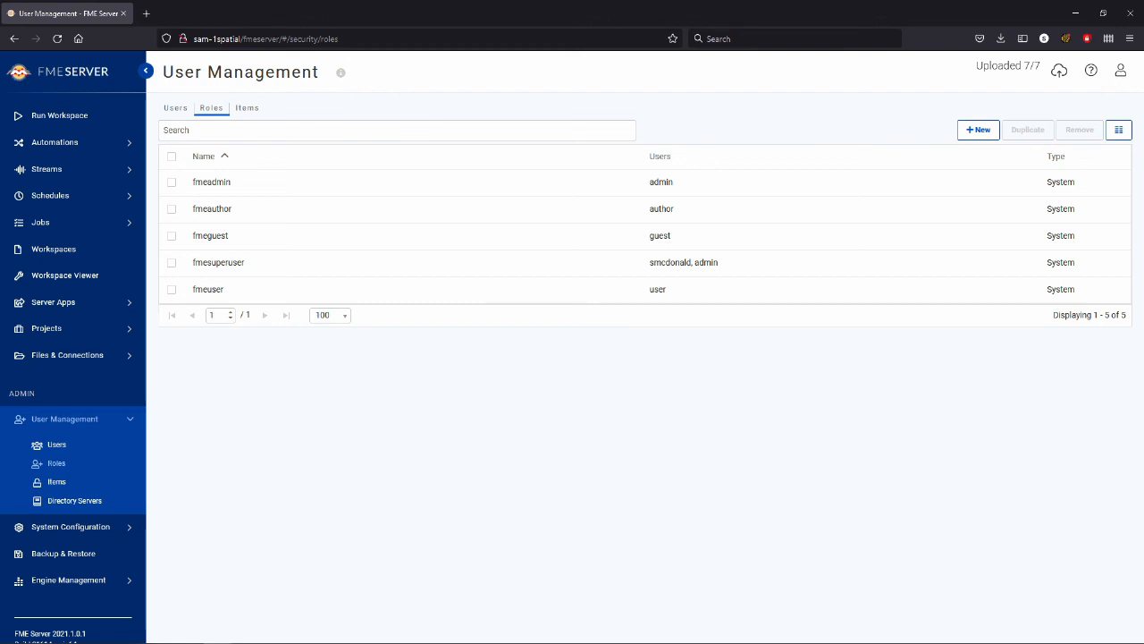
pyautogui.click(979, 131)
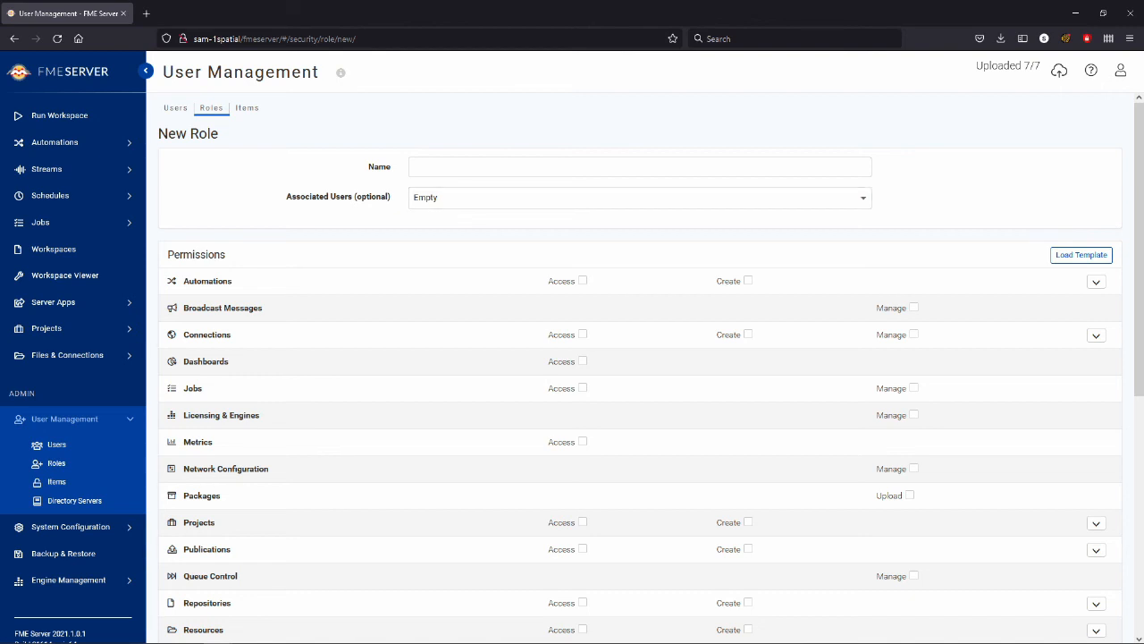
pyautogui.scroll(-3, 639, 402)
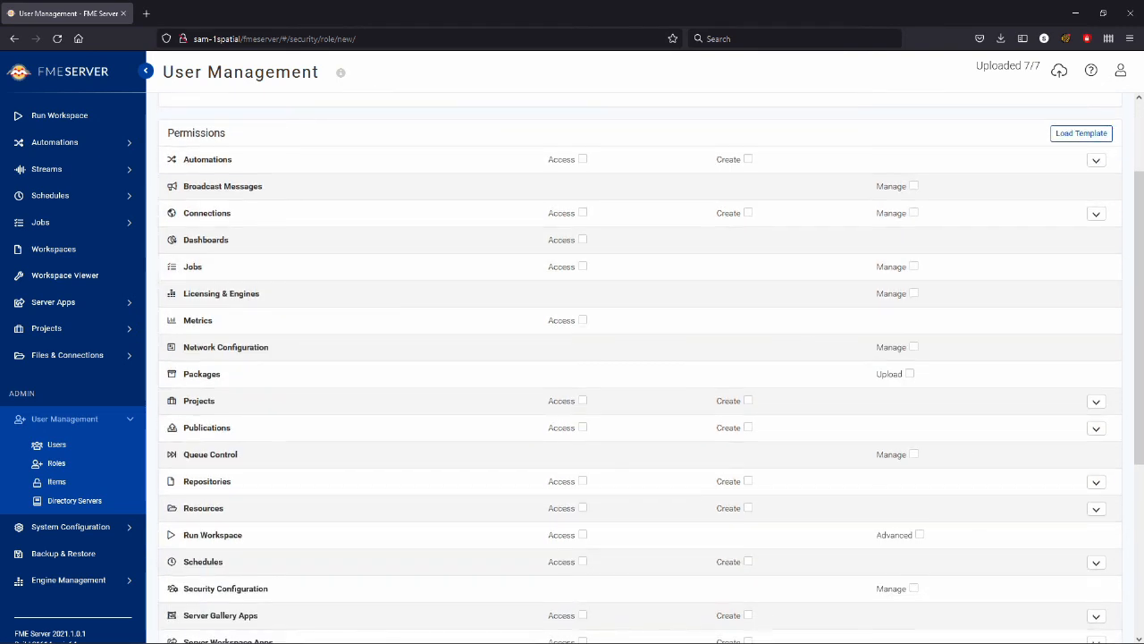
pyautogui.scroll(-3, 639, 403)
pyautogui.scroll(-3, 635, 358)
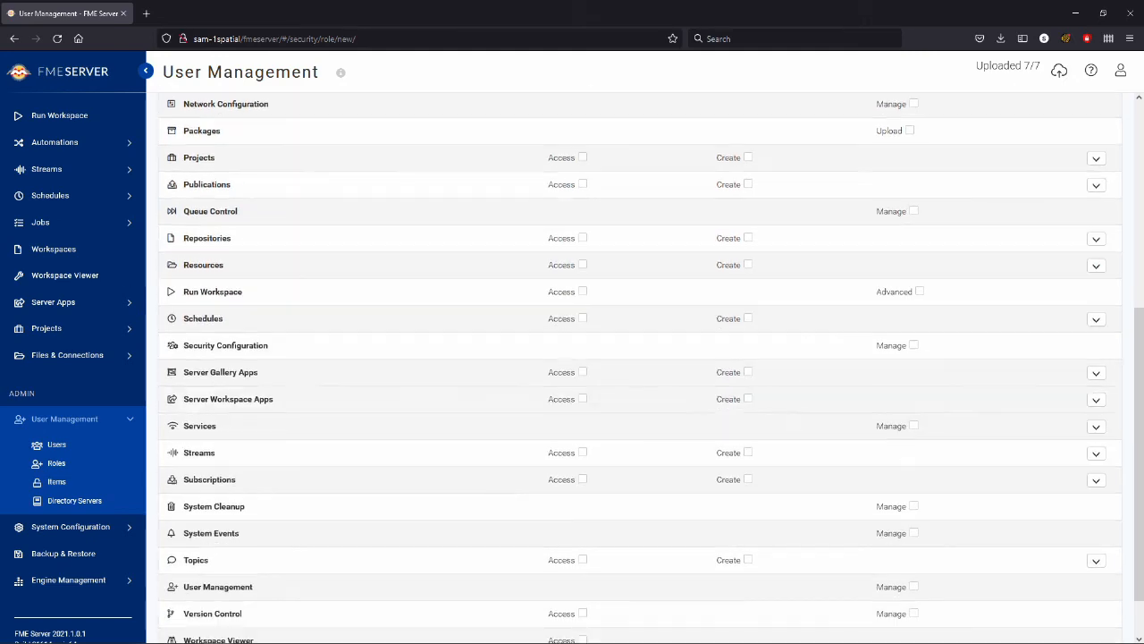
pyautogui.scroll(4, 635, 358)
pyautogui.scroll(-3, 634, 358)
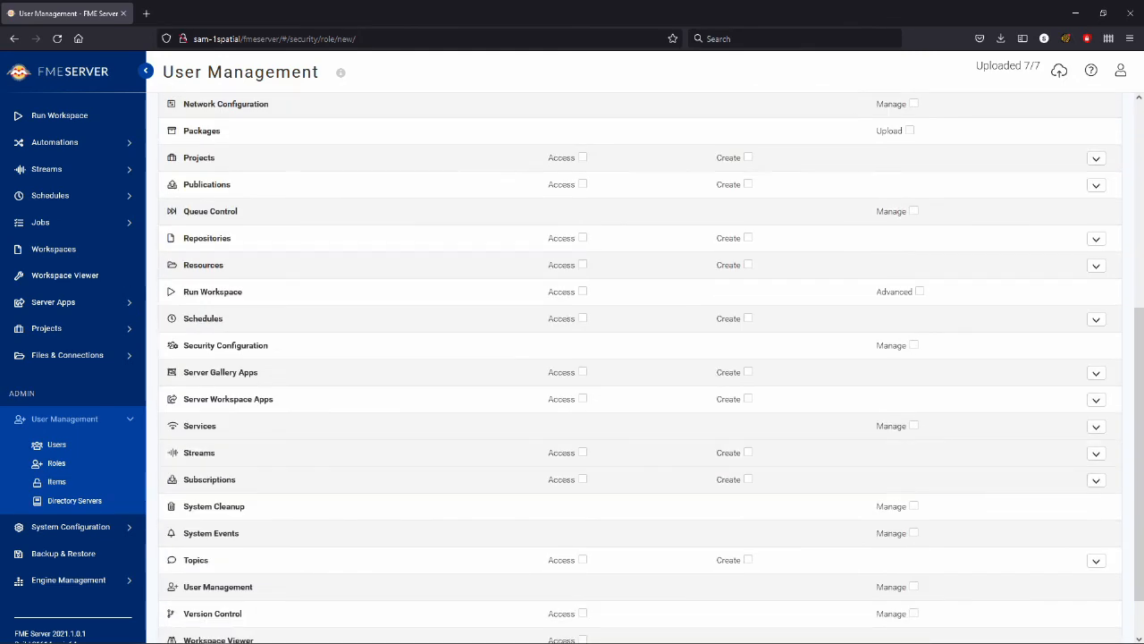
pyautogui.scroll(4, 635, 358)
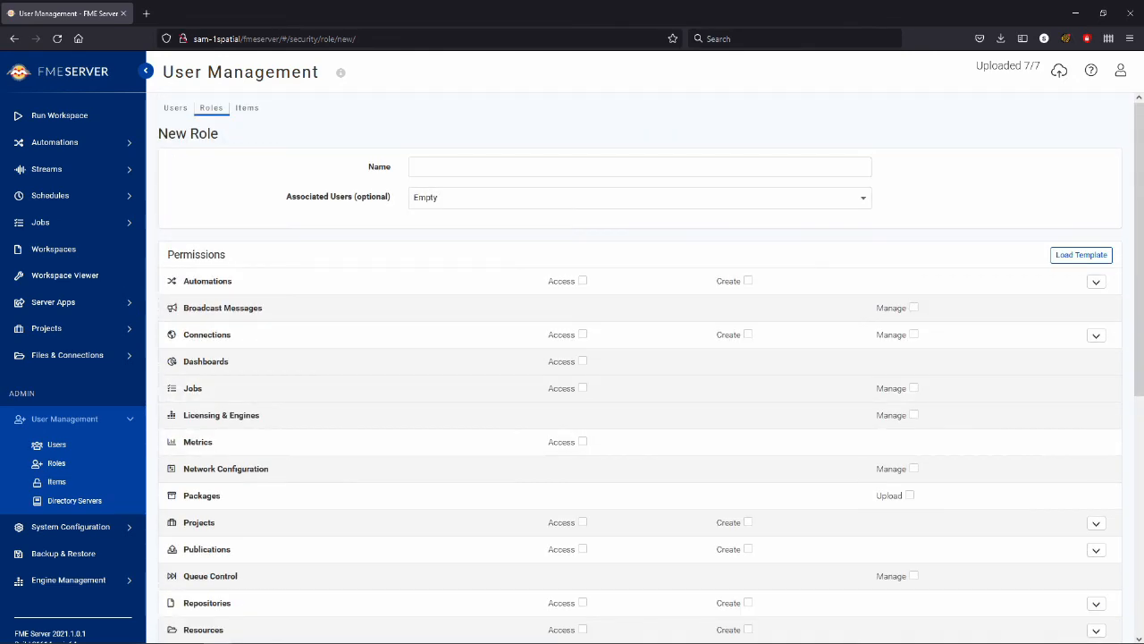
pyautogui.click(640, 167)
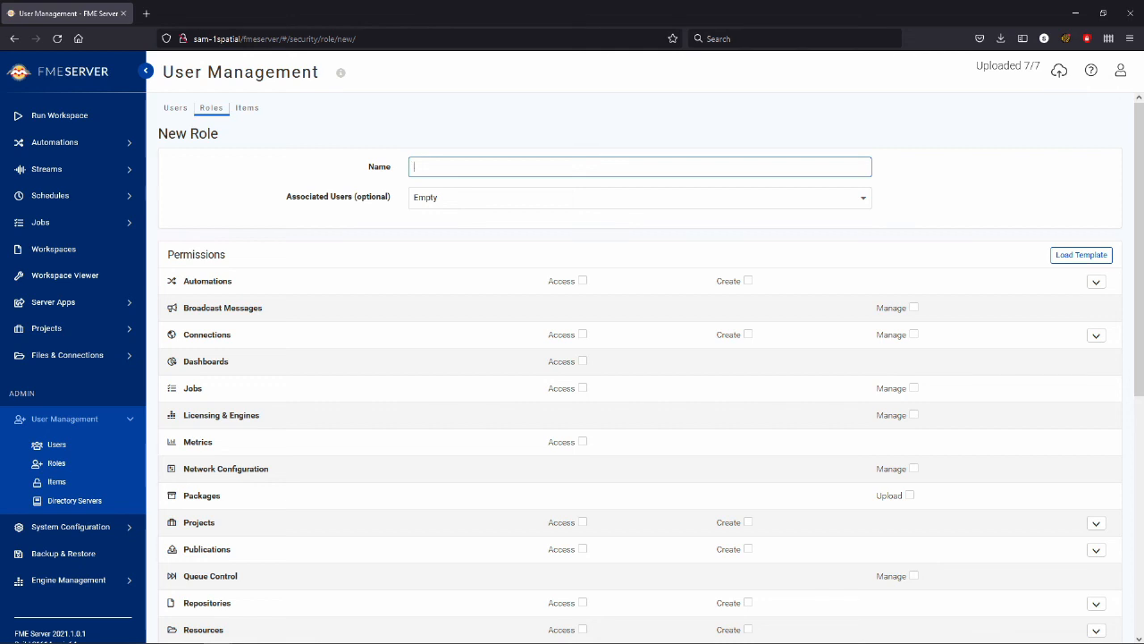
pyautogui.write('Run the Workspace Person')
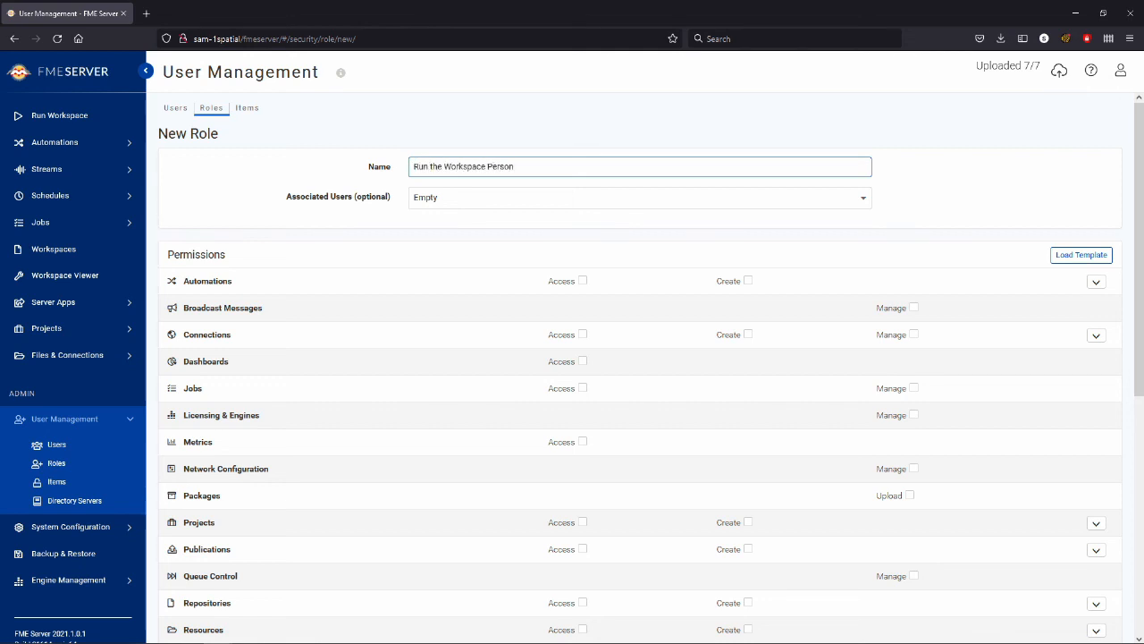
# Step: Grant the new role Access permission for Run Workspace and save the role
pyautogui.scroll(-4, 626, 357)
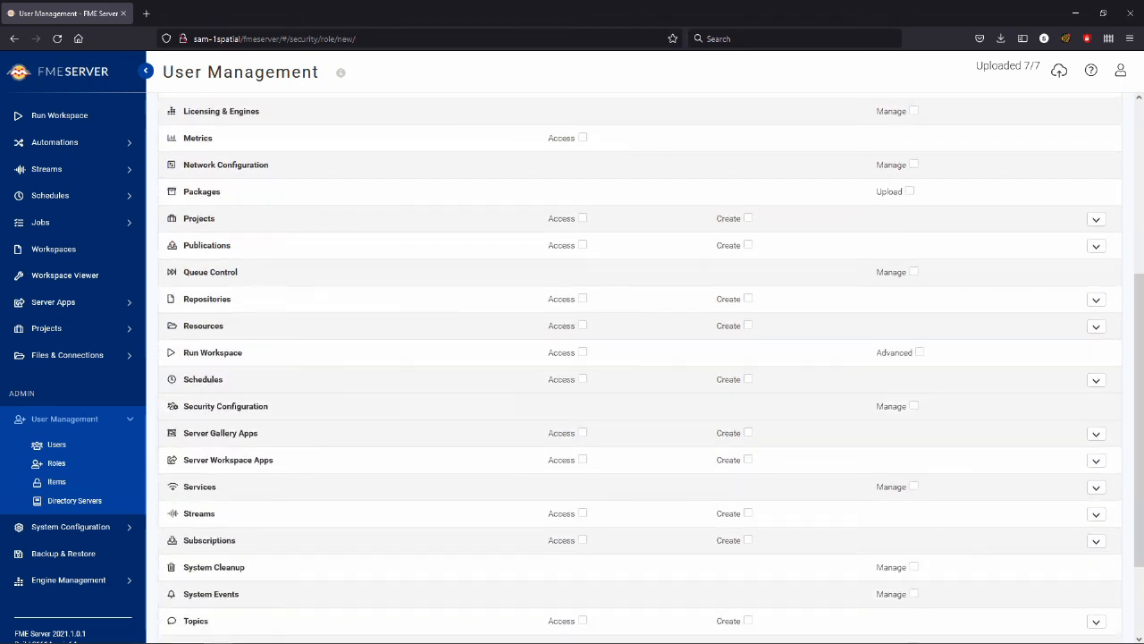
pyautogui.click(582, 352)
pyautogui.scroll(-2, 635, 367)
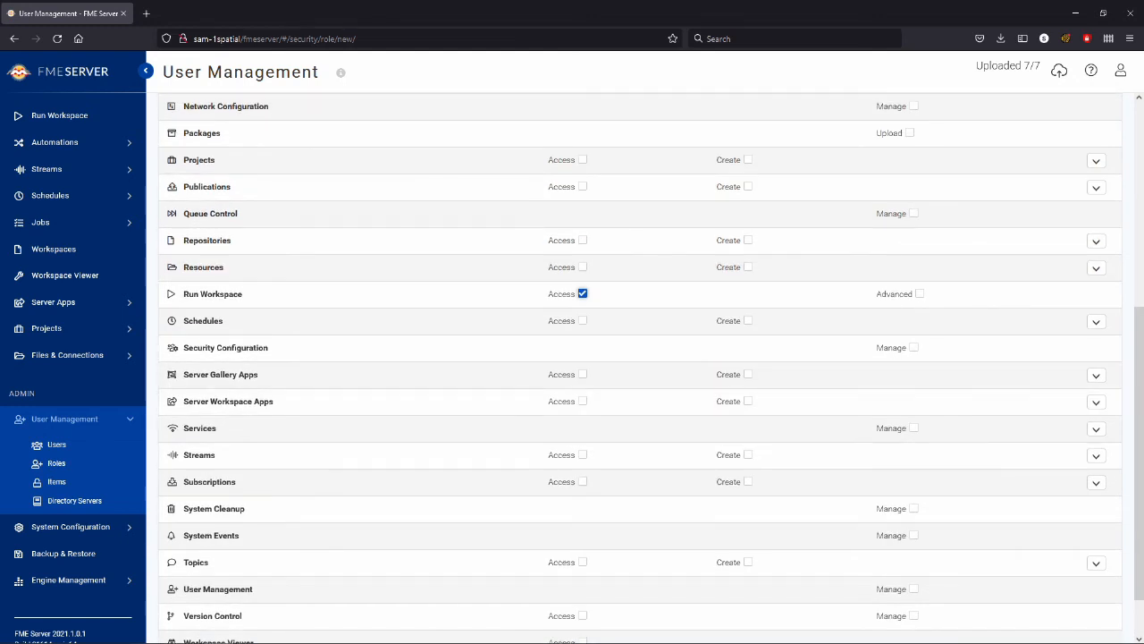
pyautogui.click(1101, 625)
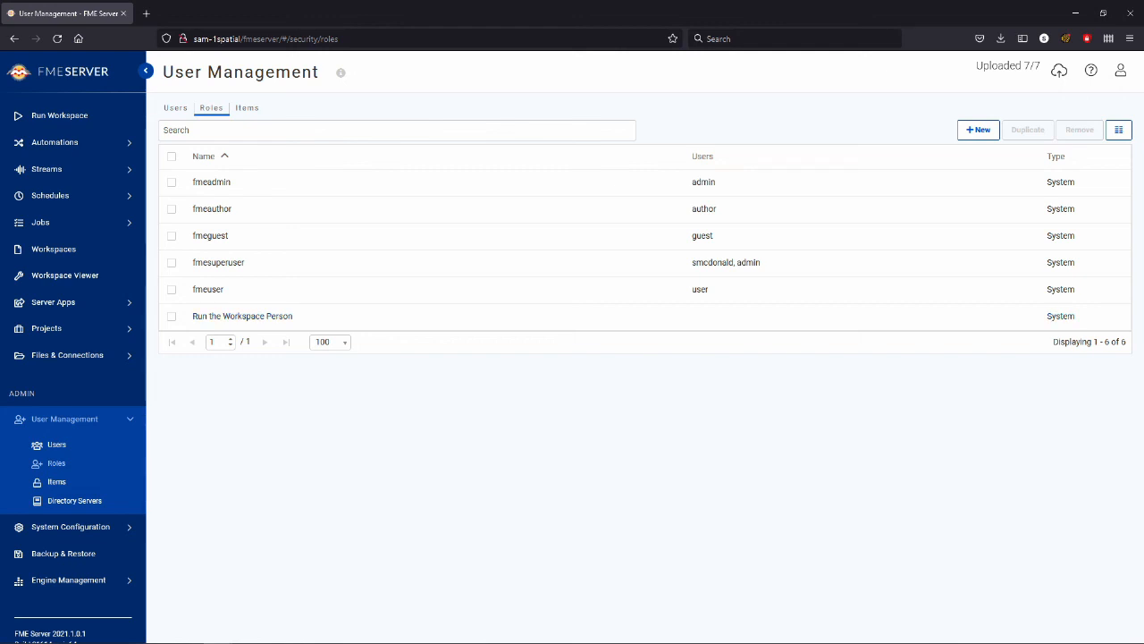
# Step: Show the User Management items in the Schedules category
pyautogui.click(56, 482)
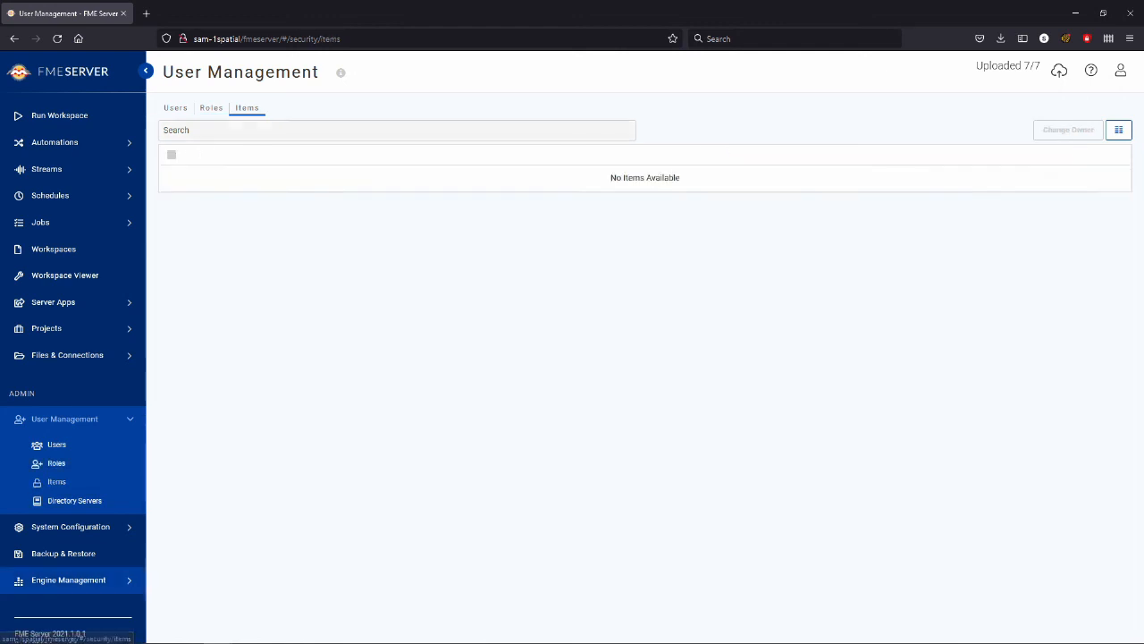
pyautogui.click(425, 131)
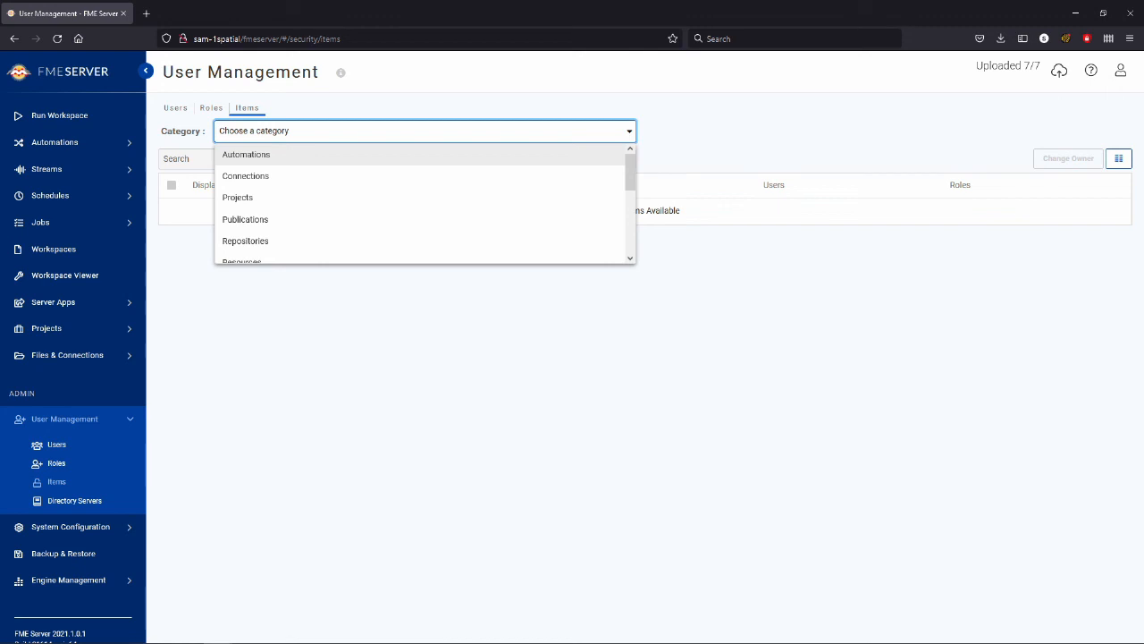
pyautogui.press('Down')
pyautogui.press('Down')
pyautogui.press('Down')
pyautogui.press('Down')
pyautogui.press('Down')
pyautogui.press('Down')
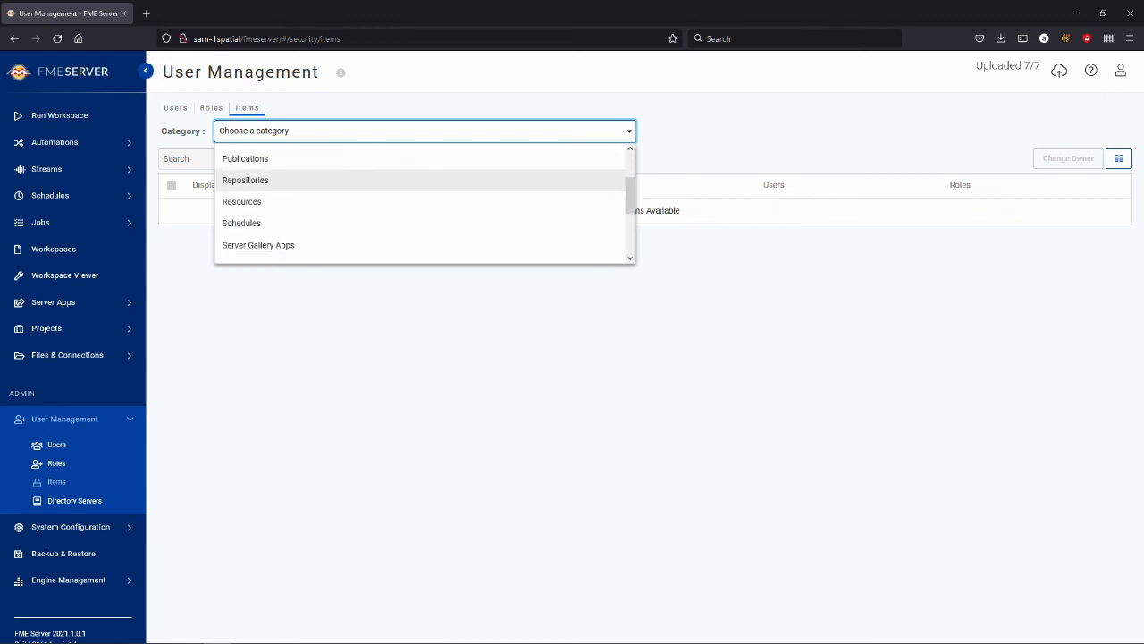
pyautogui.press('Return')
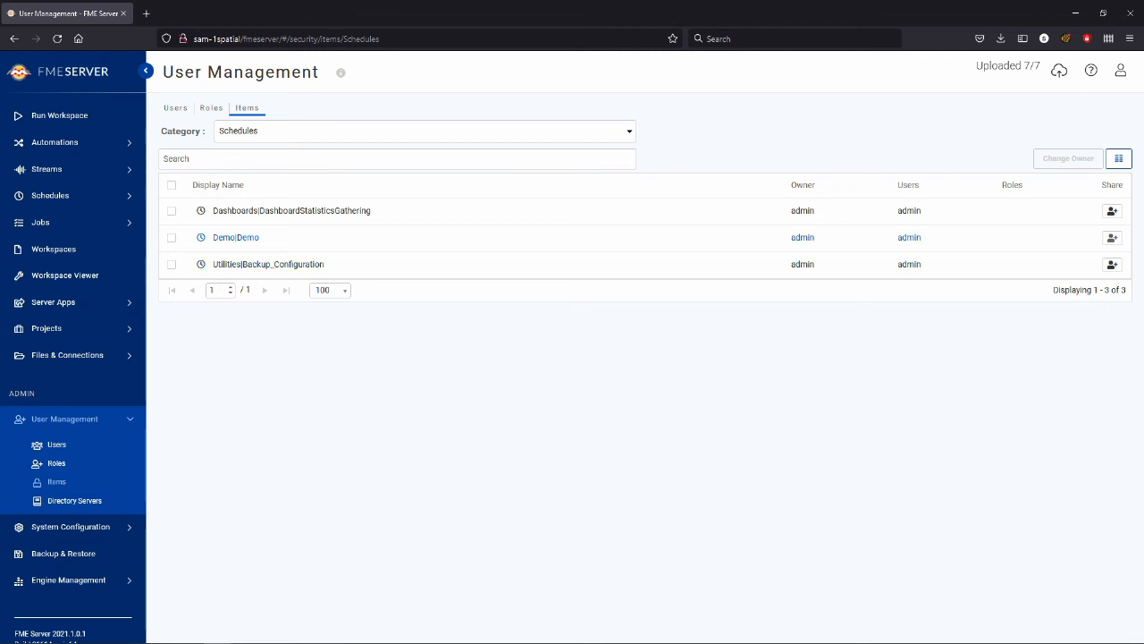
# Step: Share the Demo schedule with the newly created user account, granting it Full Access
pyautogui.click(1112, 237)
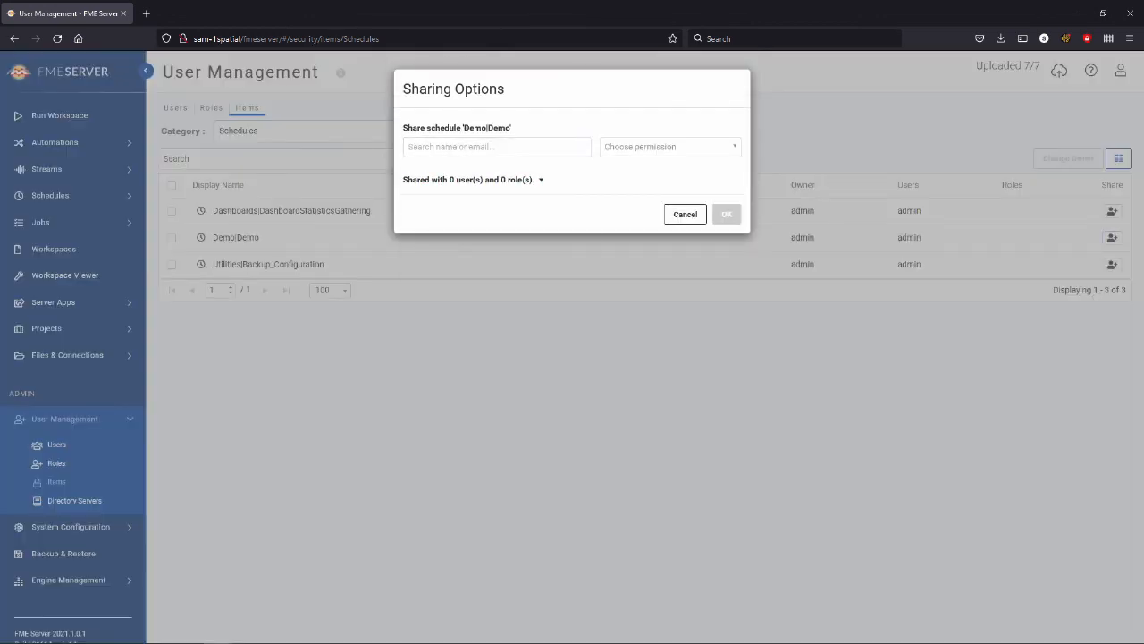
pyautogui.click(497, 147)
pyautogui.scroll(-2, 497, 190)
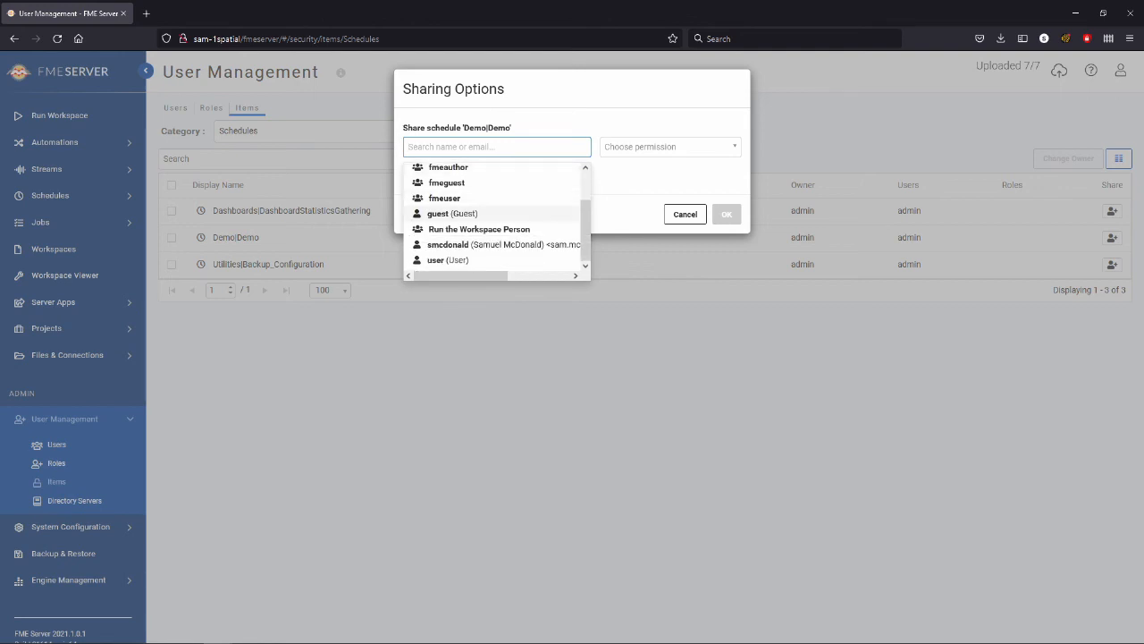
pyautogui.click(500, 244)
pyautogui.click(447, 178)
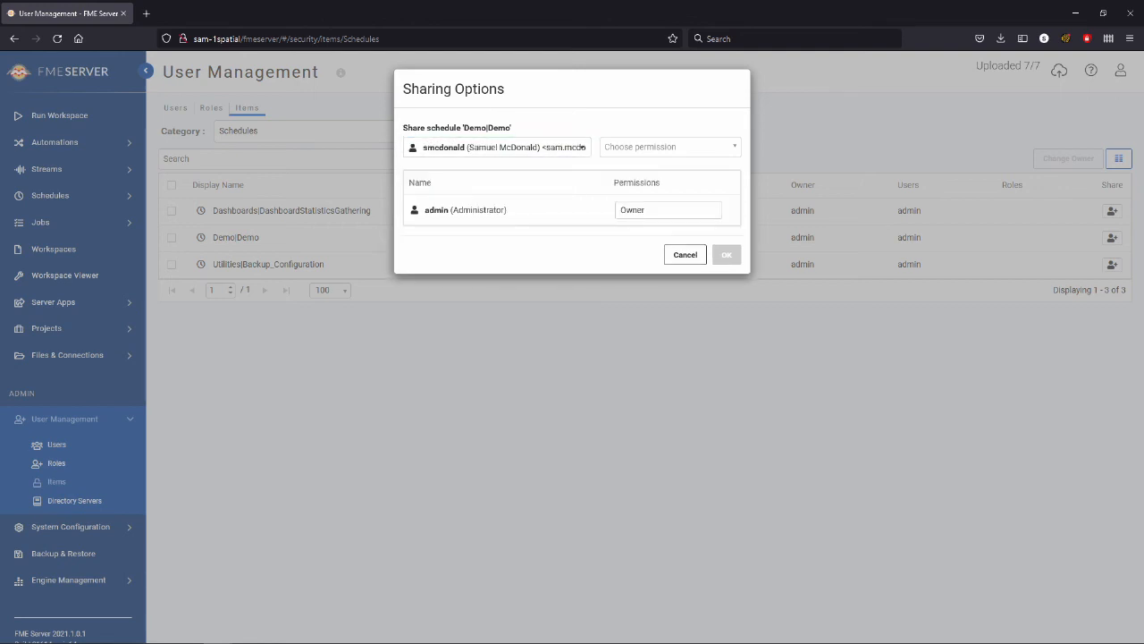
pyautogui.click(669, 147)
pyautogui.click(631, 166)
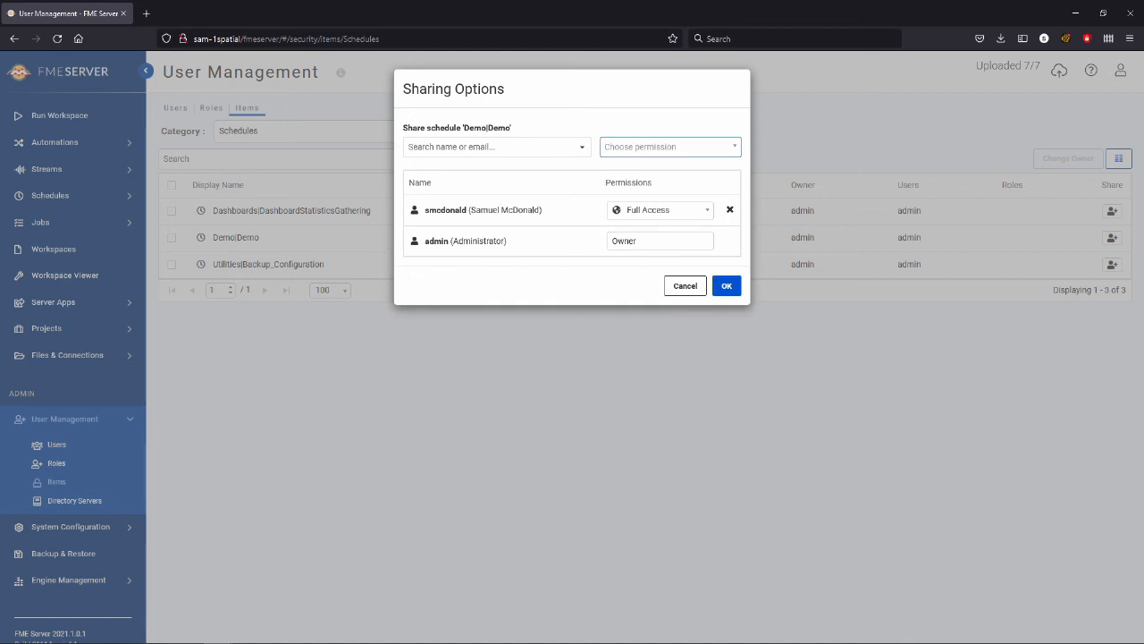
pyautogui.click(727, 286)
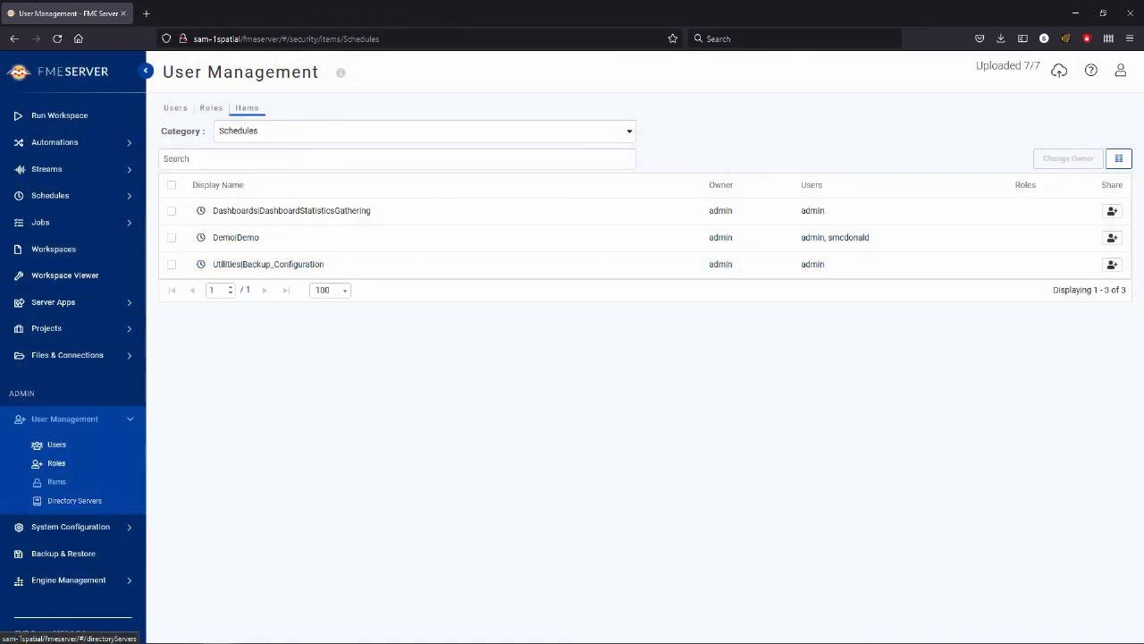
# Step: Examine the Connection Encryption and Authentication Type options for a new directory server connection and return to the roles list without creating it
pyautogui.click(74, 501)
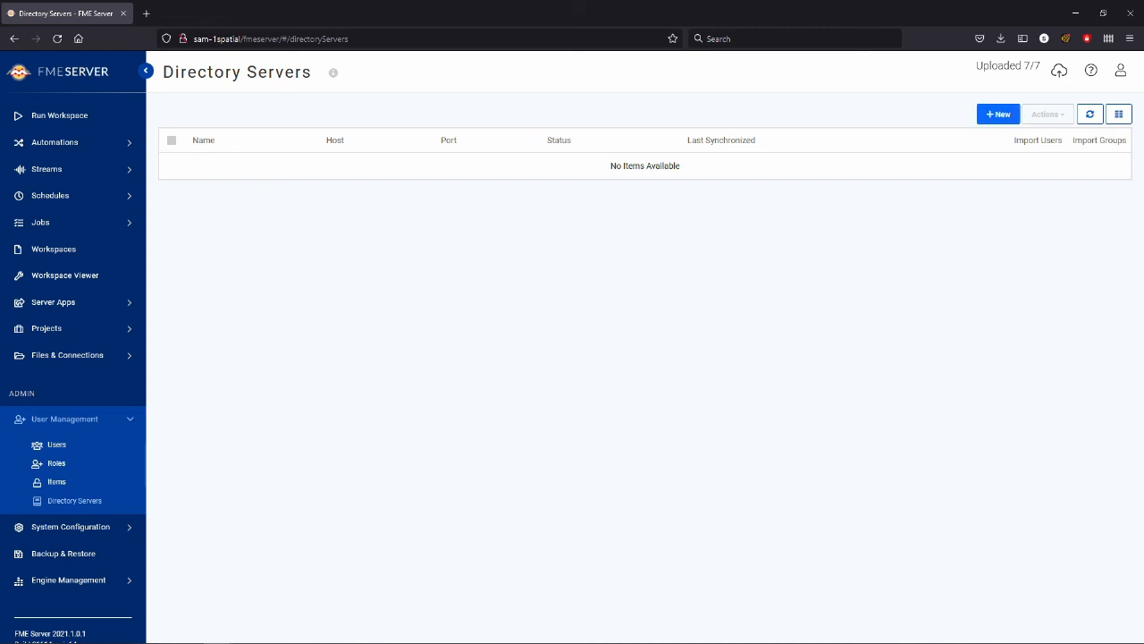
pyautogui.click(998, 114)
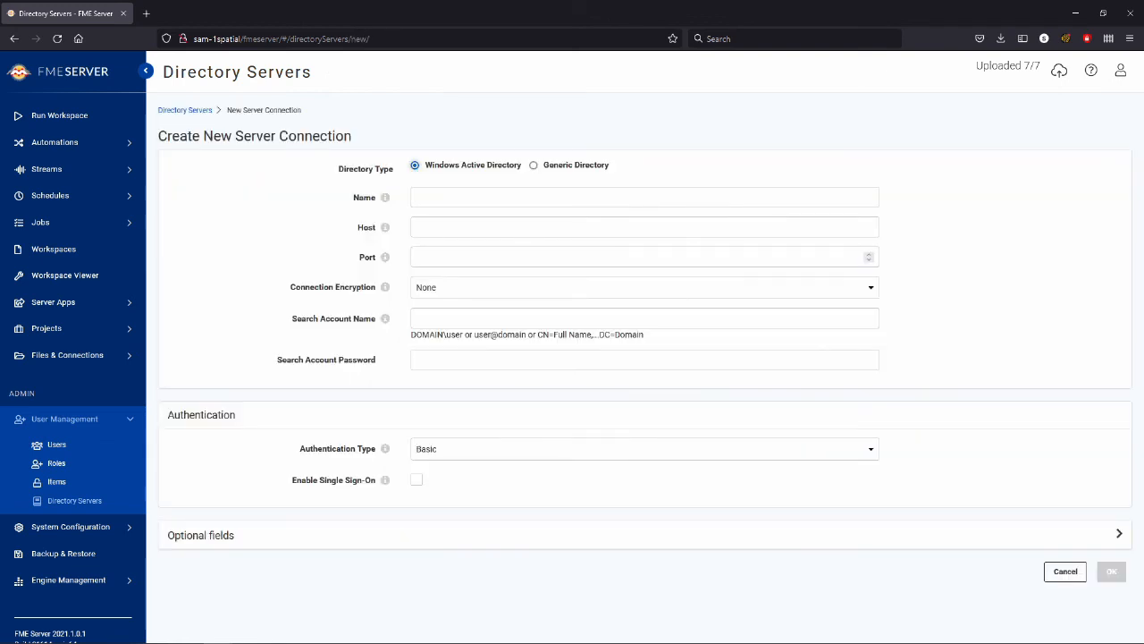
pyautogui.click(645, 287)
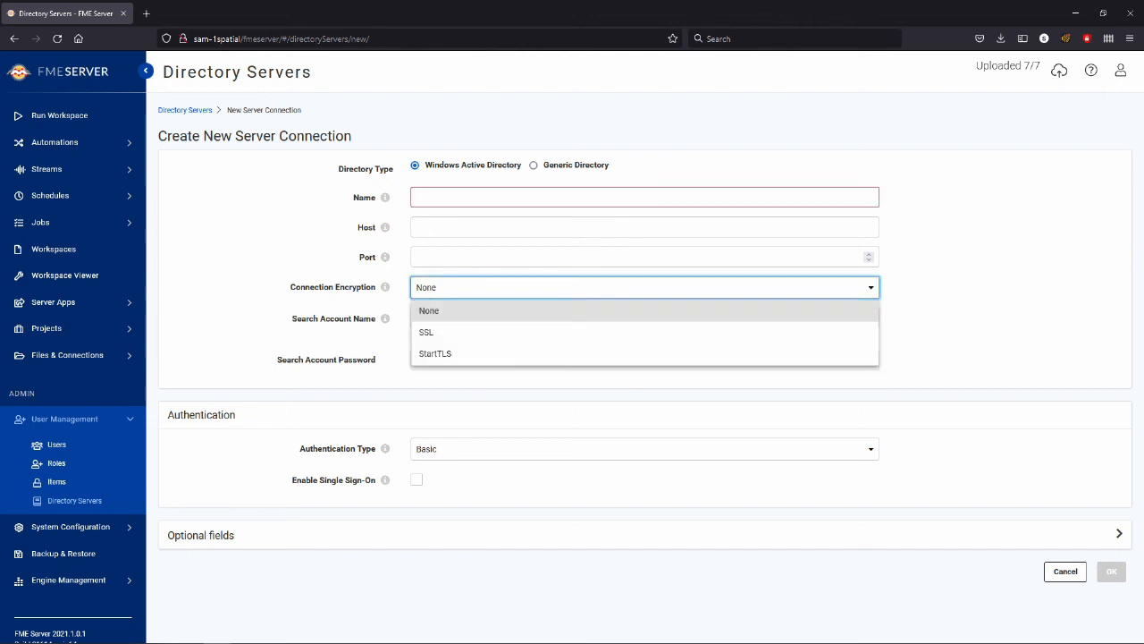
pyautogui.press('Escape')
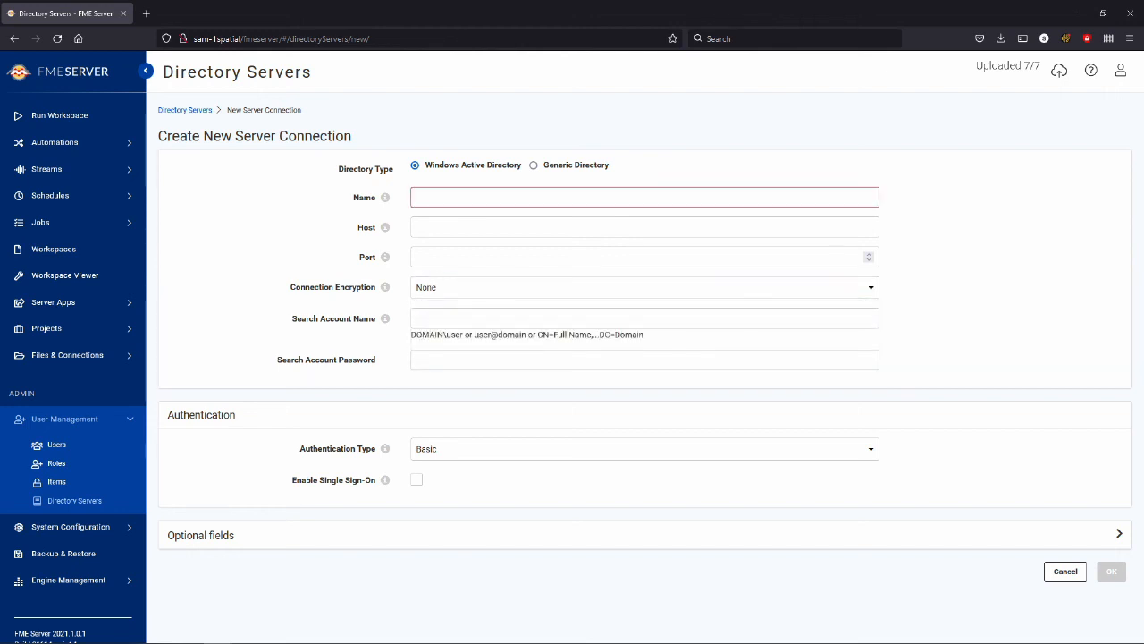
pyautogui.click(645, 449)
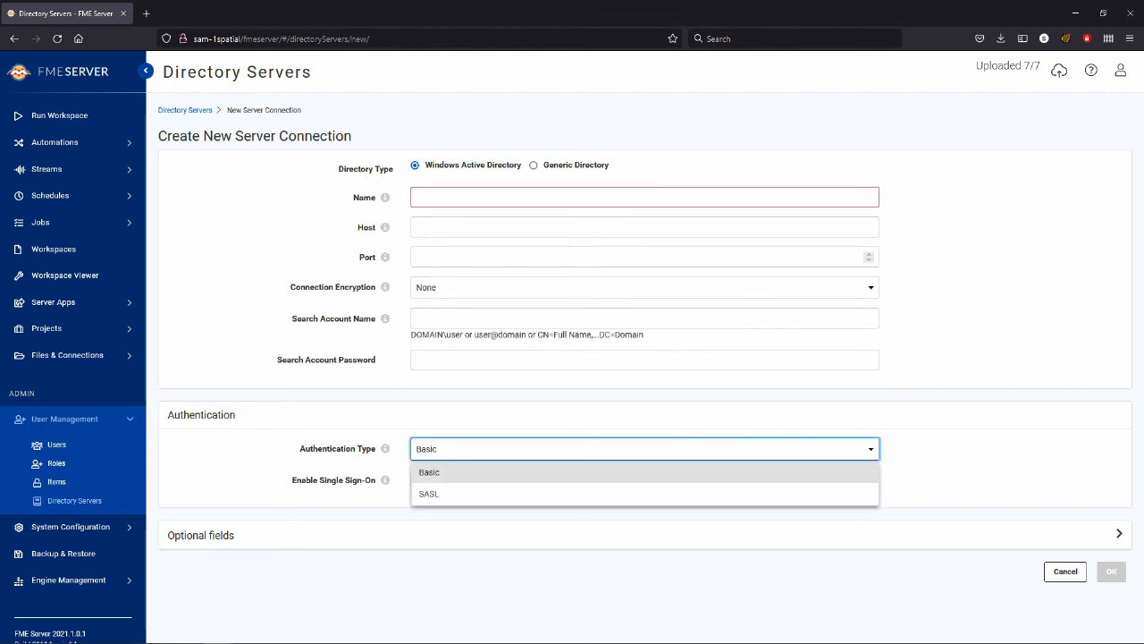
pyautogui.press('Escape')
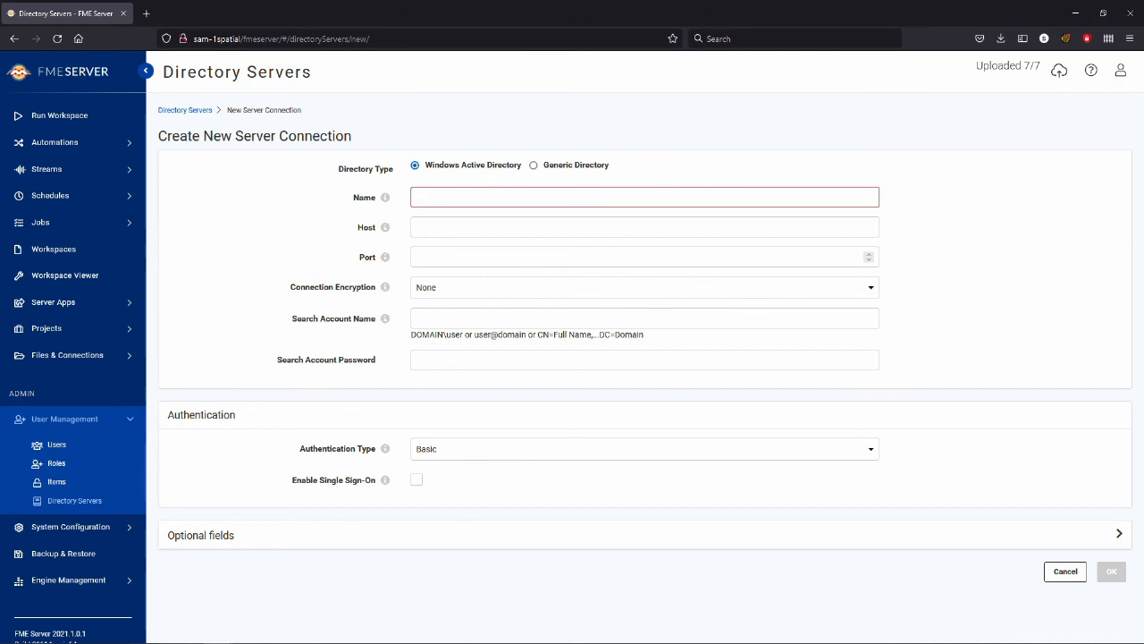
pyautogui.click(56, 463)
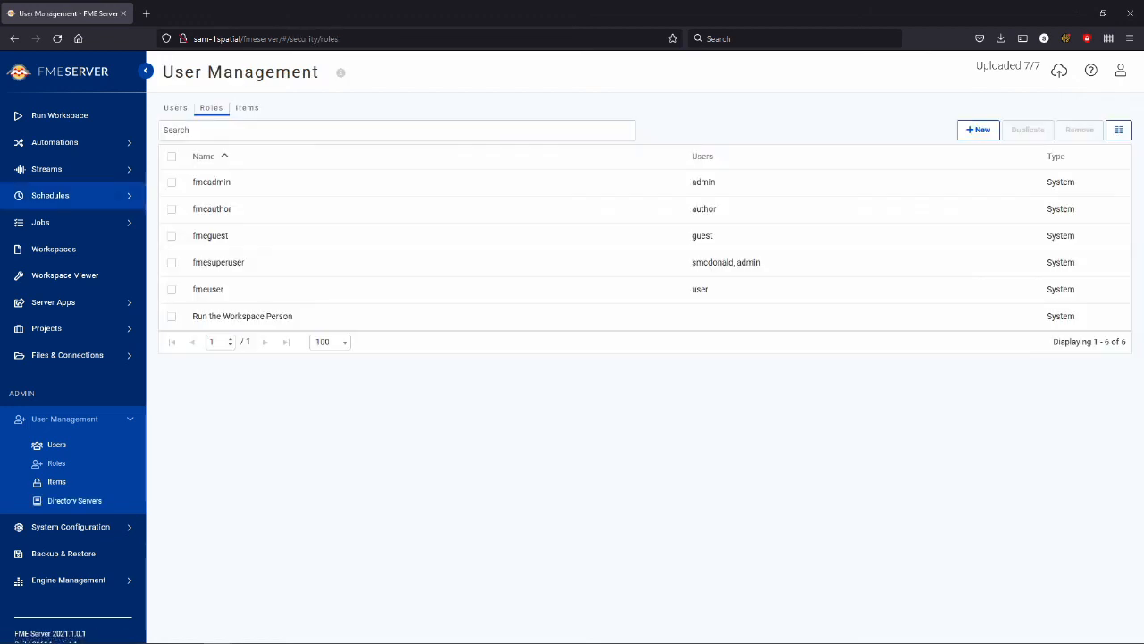